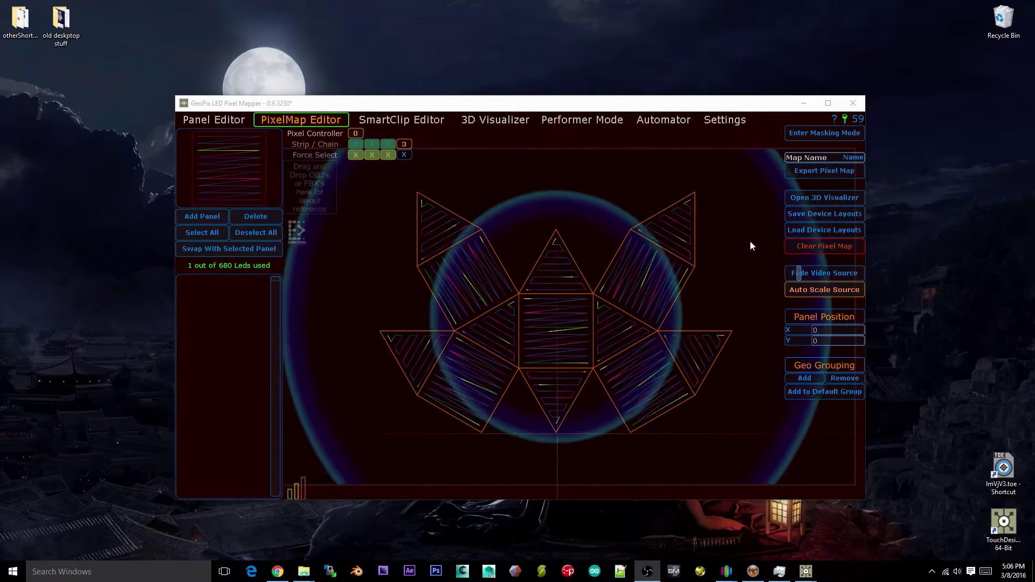
# Step: Turn off Force Select for strips 0, 1 and 2 so their panels are no longer selected
pyautogui.moveTo(566, 322); pyautogui.dragTo(566, 329, button='middle')
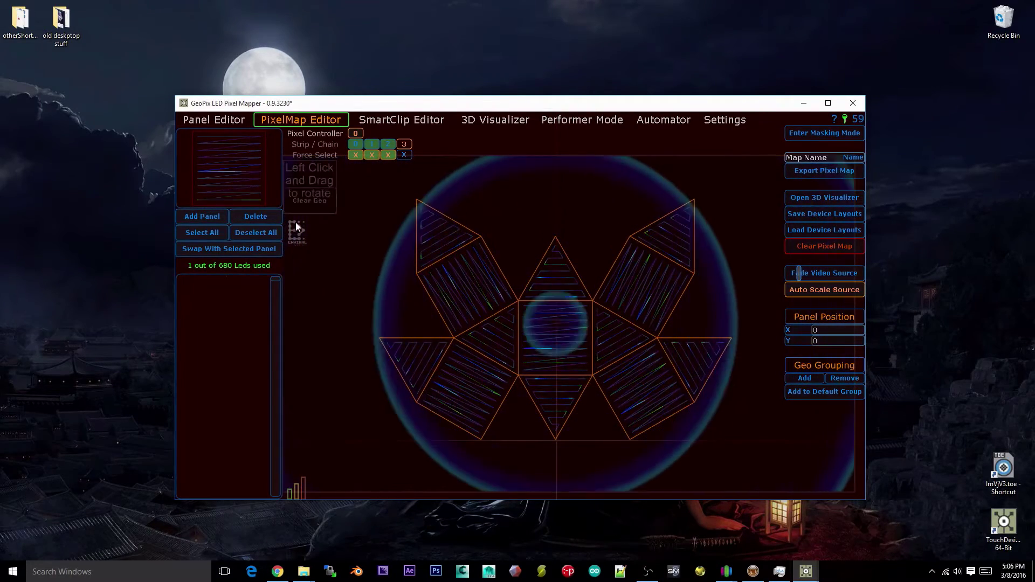
pyautogui.moveTo(676, 334)
pyautogui.mouseDown(button='middle')
pyautogui.moveTo(730, 328)
pyautogui.moveTo(669, 328)
pyautogui.mouseUp(button='middle')
pyautogui.scroll(-5, 614, 305)
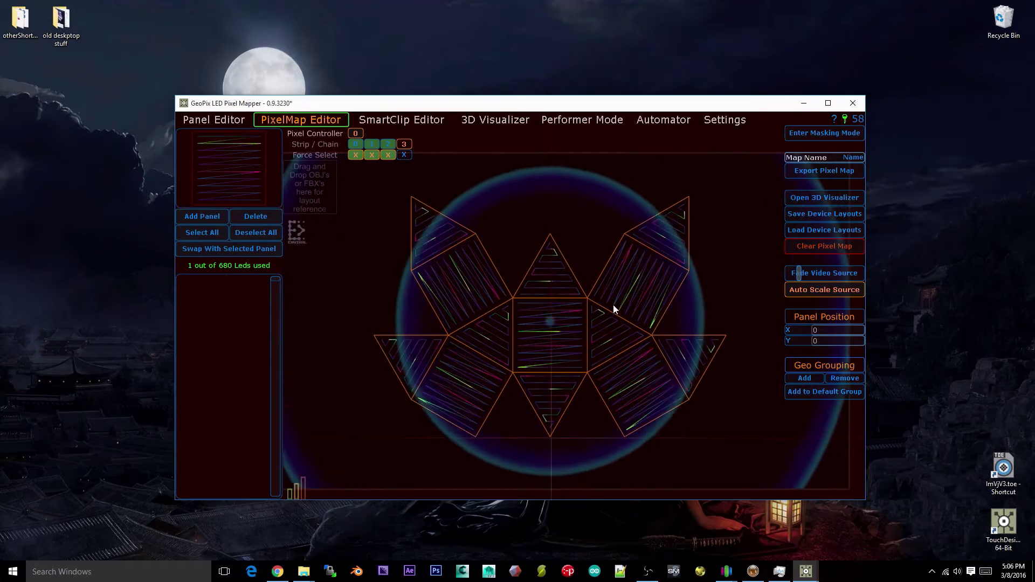
pyautogui.click(385, 155)
pyautogui.click(375, 155)
pyautogui.click(359, 156)
# Step: Choose GeoPix_Square from the panel picker as the panel to place, checking the Panel Definitions Folder in the settings along the way
pyautogui.moveTo(618, 296); pyautogui.dragTo(621, 309, button='middle')
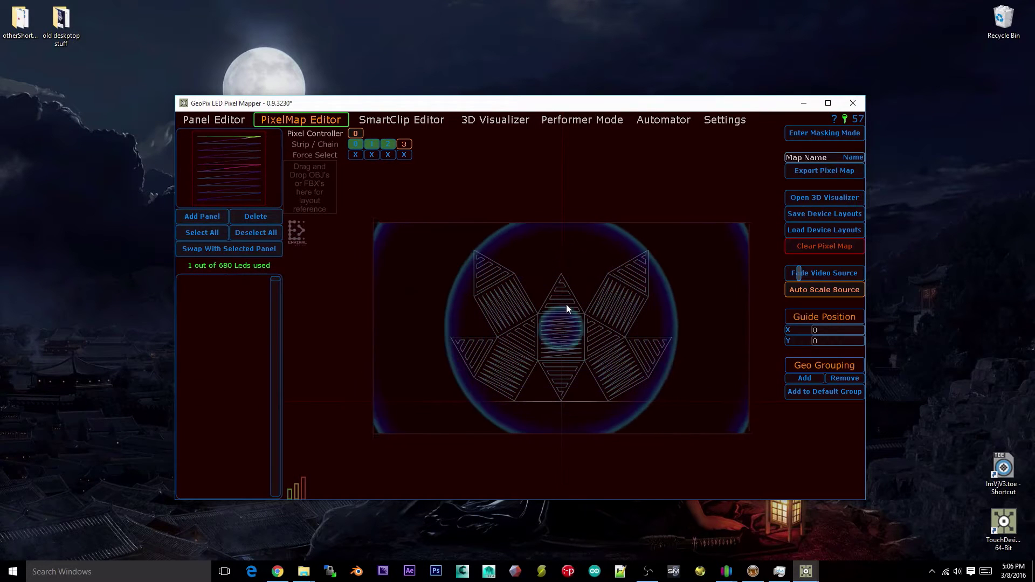
pyautogui.moveTo(567, 306); pyautogui.dragTo(564, 305, button='middle')
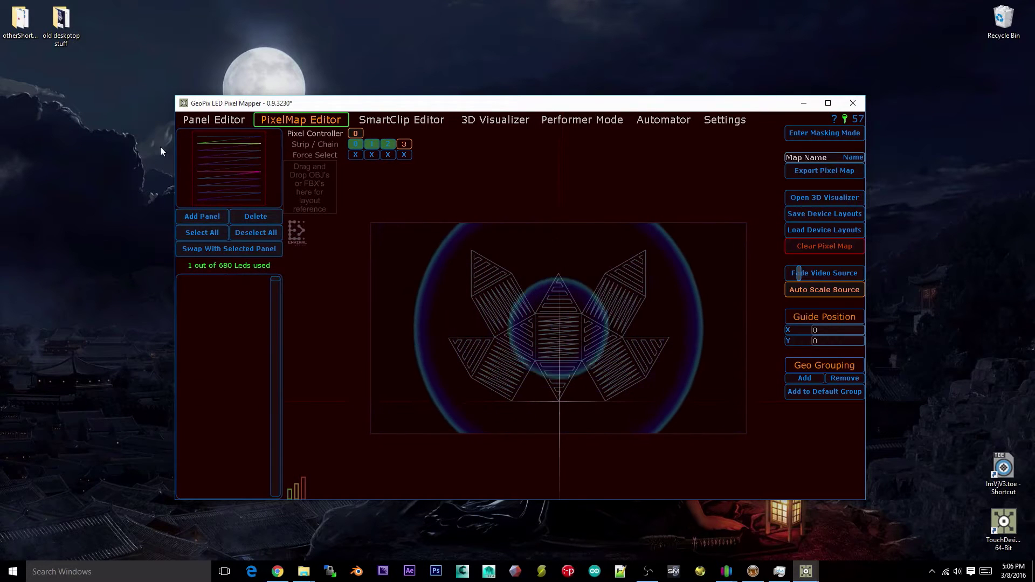
pyautogui.click(246, 154)
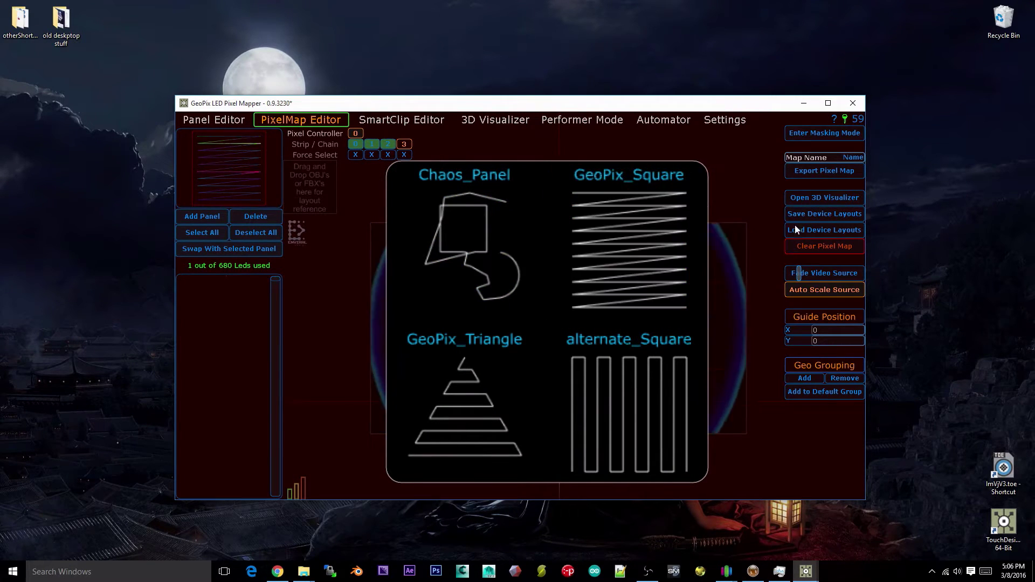
pyautogui.click(742, 123)
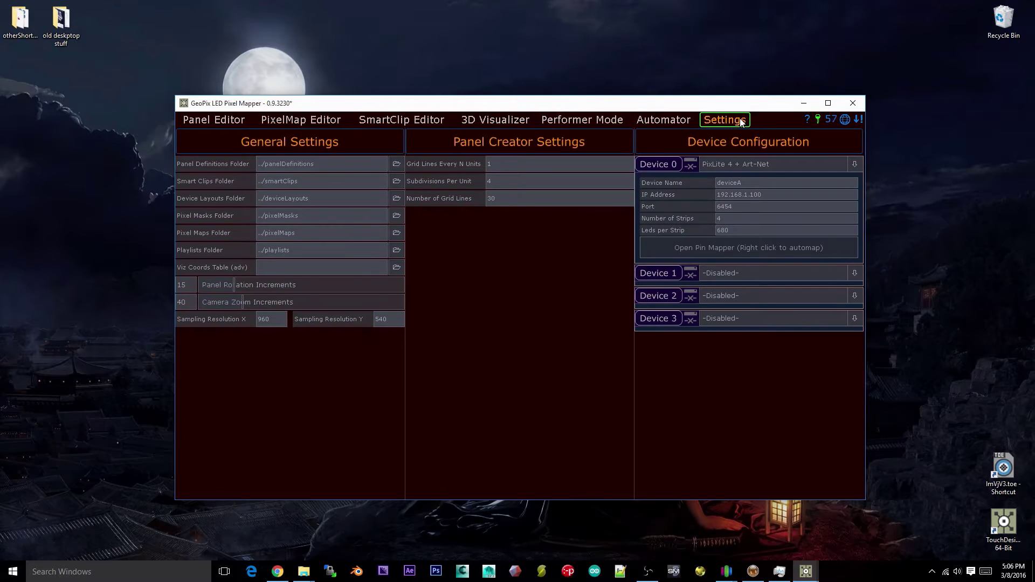
pyautogui.moveTo(287, 153); pyautogui.dragTo(220, 154)
pyautogui.click(324, 122)
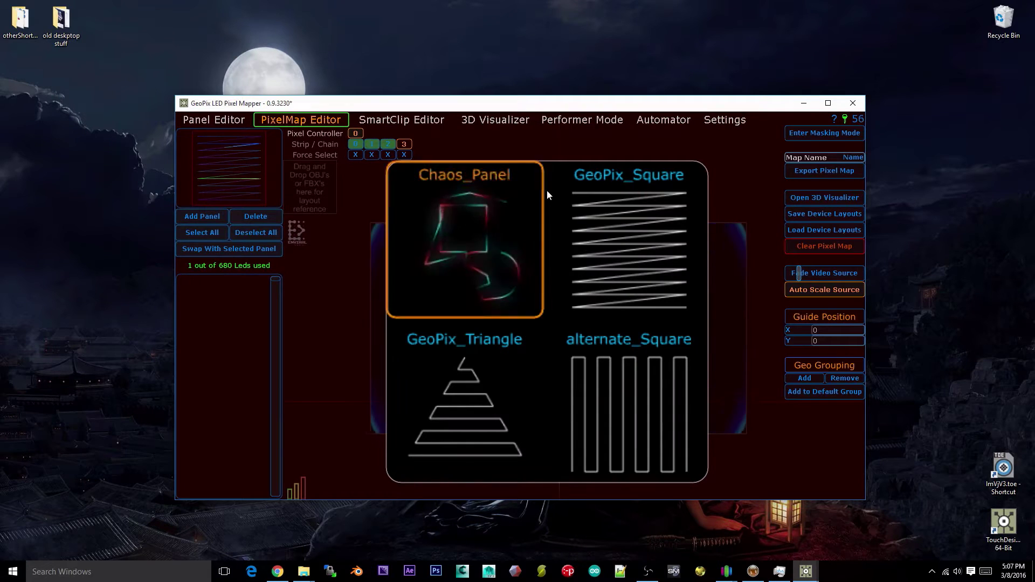
pyautogui.click(587, 223)
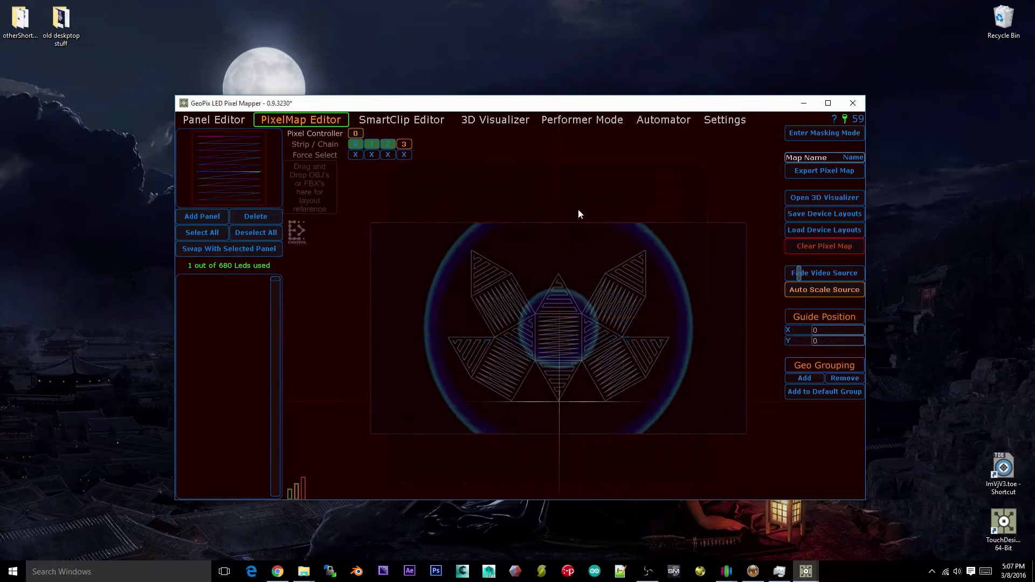
# Step: Add one GeoPix_Square panel to strip 3 of pixel controller 0
pyautogui.moveTo(512, 221); pyautogui.dragTo(530, 280, button='middle')
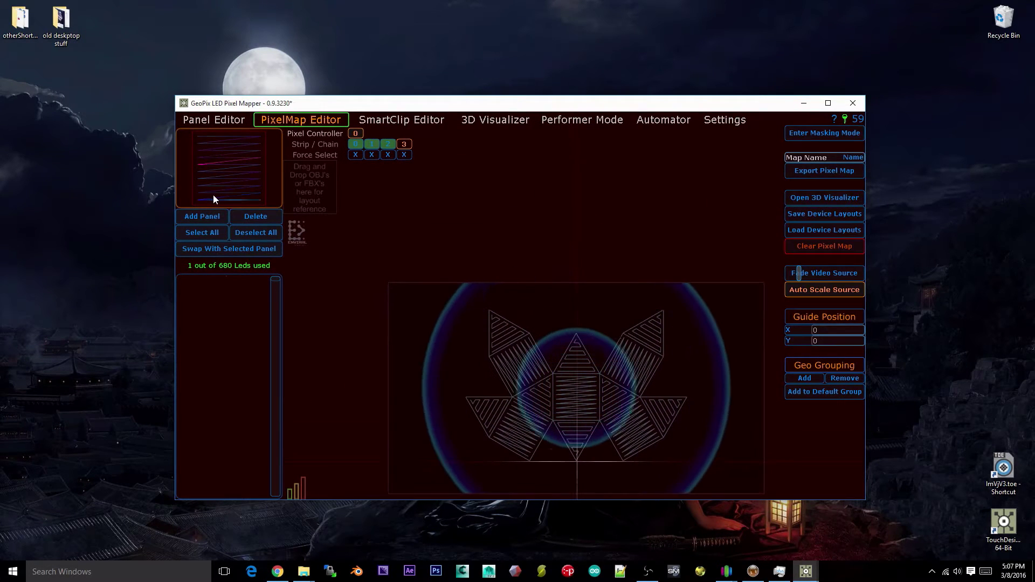
pyautogui.moveTo(212, 193); pyautogui.dragTo(314, 162)
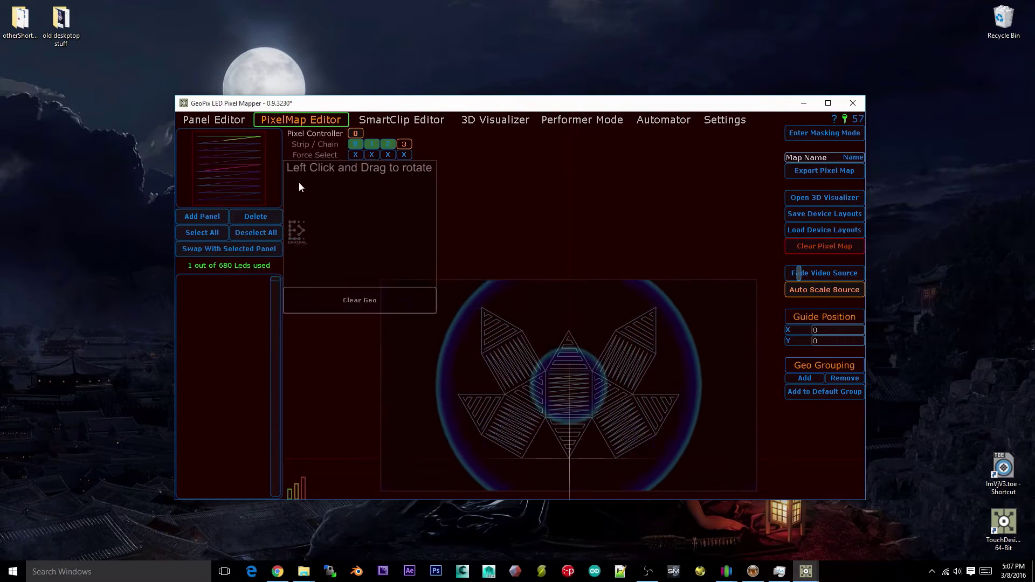
pyautogui.click(215, 212)
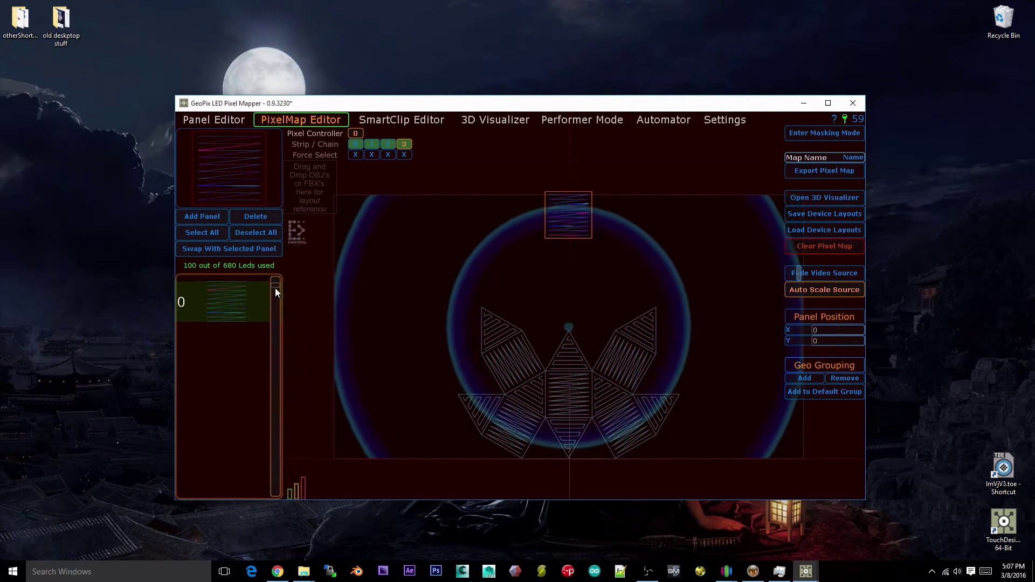
pyautogui.moveTo(275, 288); pyautogui.dragTo(295, 253)
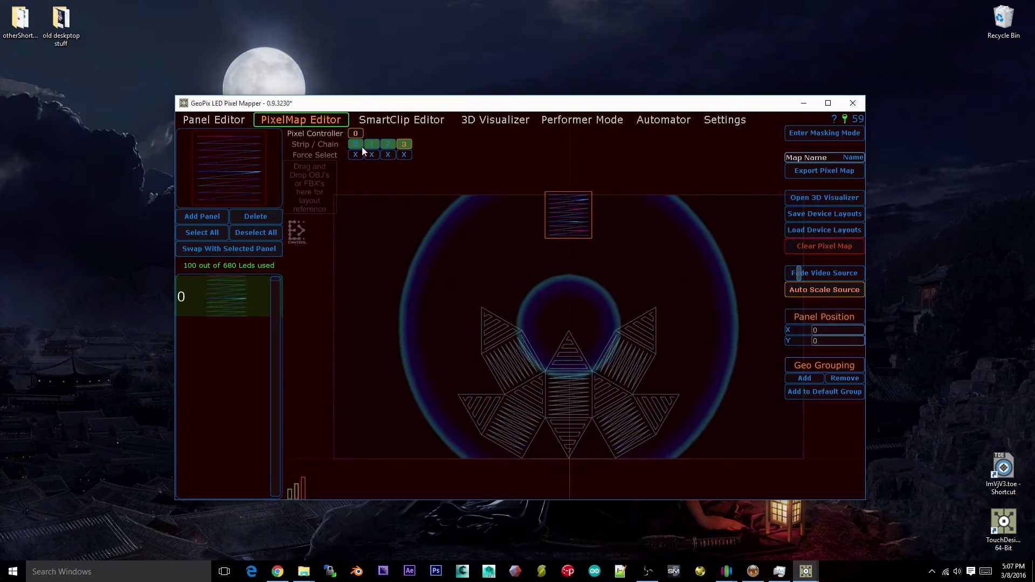
# Step: Check Device 0's Leds per Strip setting, and compare the LED usage and panel lists of strips 0 and 2
pyautogui.click(713, 122)
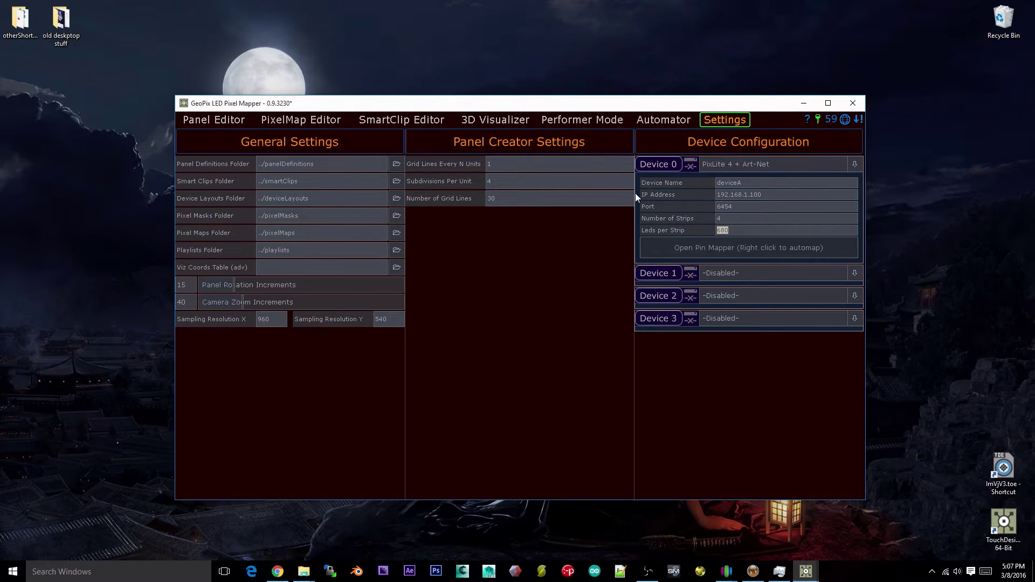
pyautogui.click(303, 121)
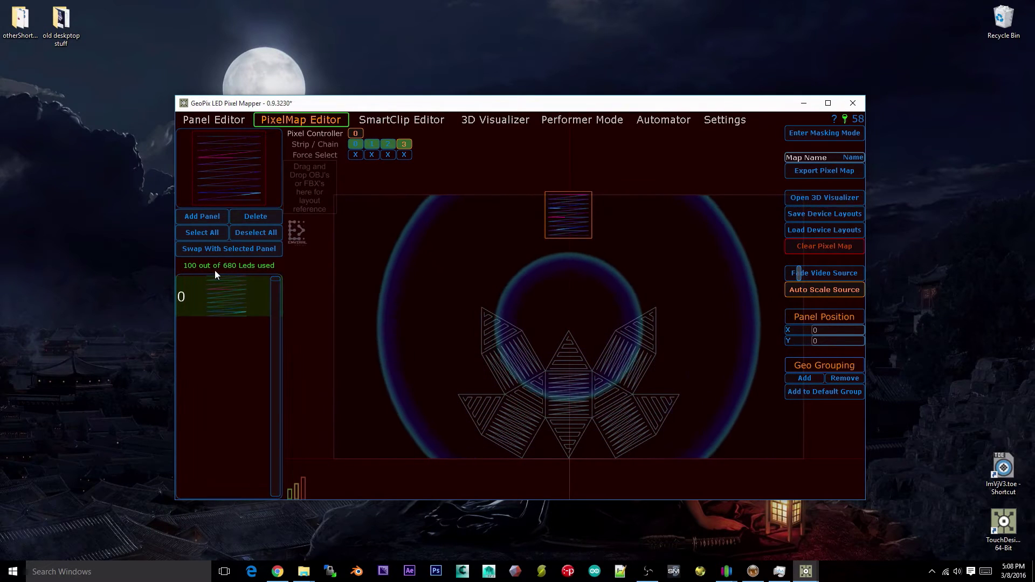
pyautogui.click(357, 144)
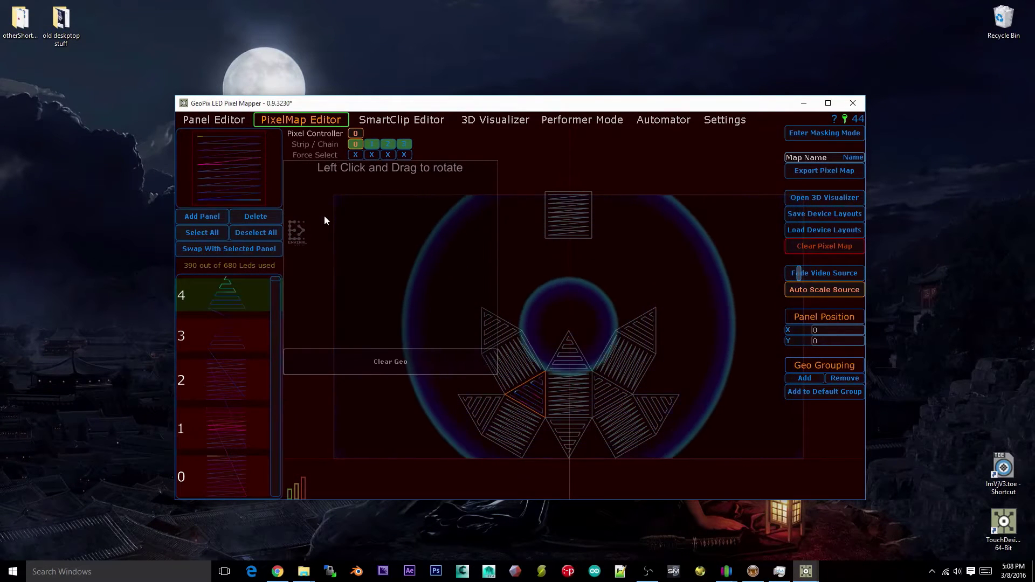
pyautogui.click(389, 143)
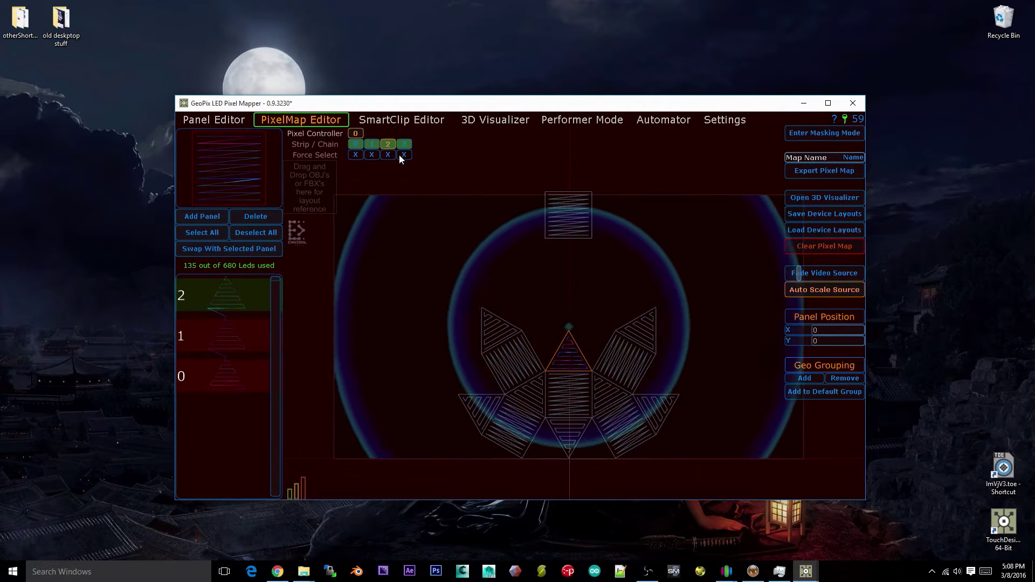
# Step: Make strip 0 active, choose the GeoPix_Square panel and add three of them to the strip
pyautogui.click(356, 143)
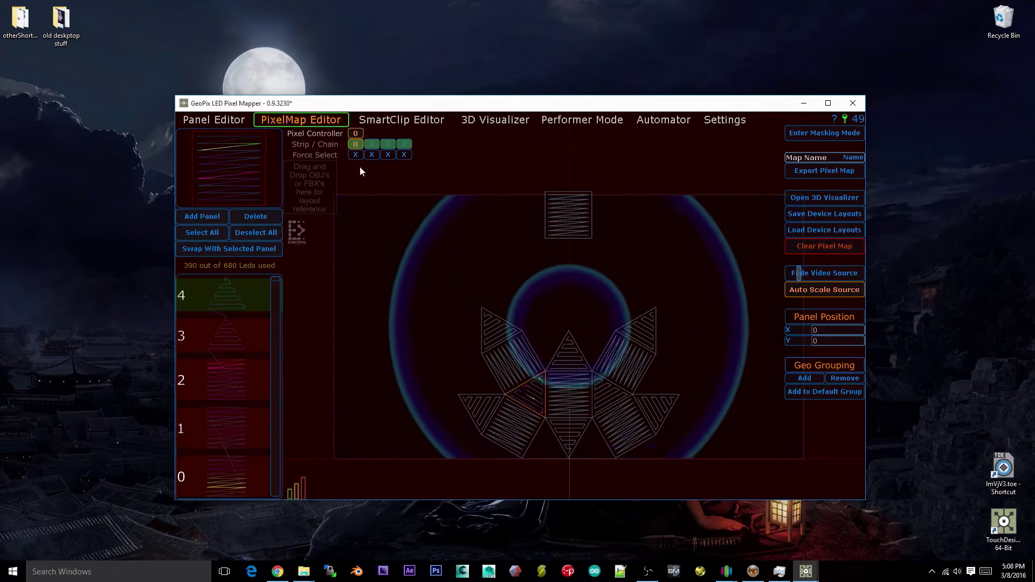
pyautogui.click(225, 168)
pyautogui.click(631, 279)
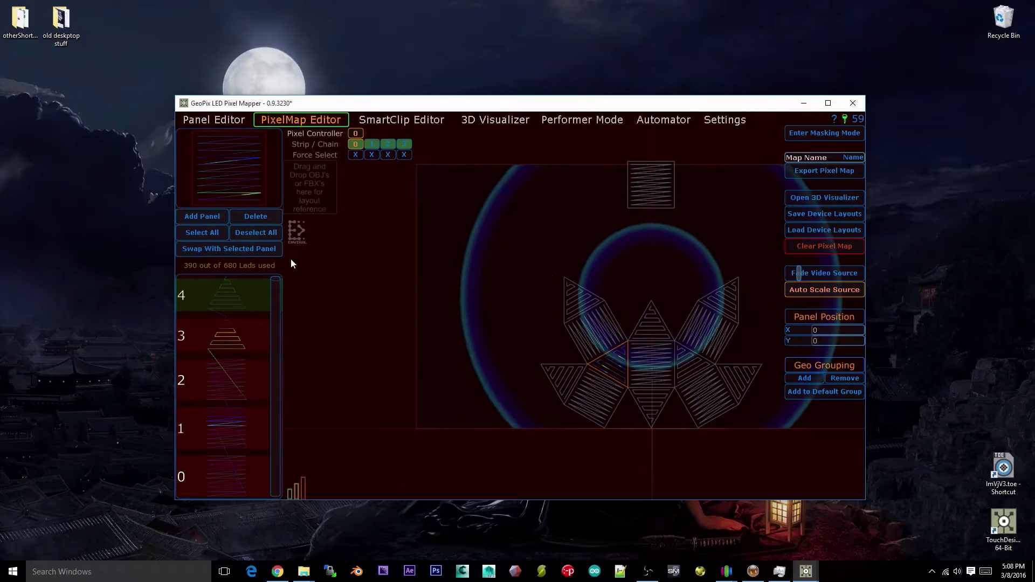
pyautogui.click(211, 219)
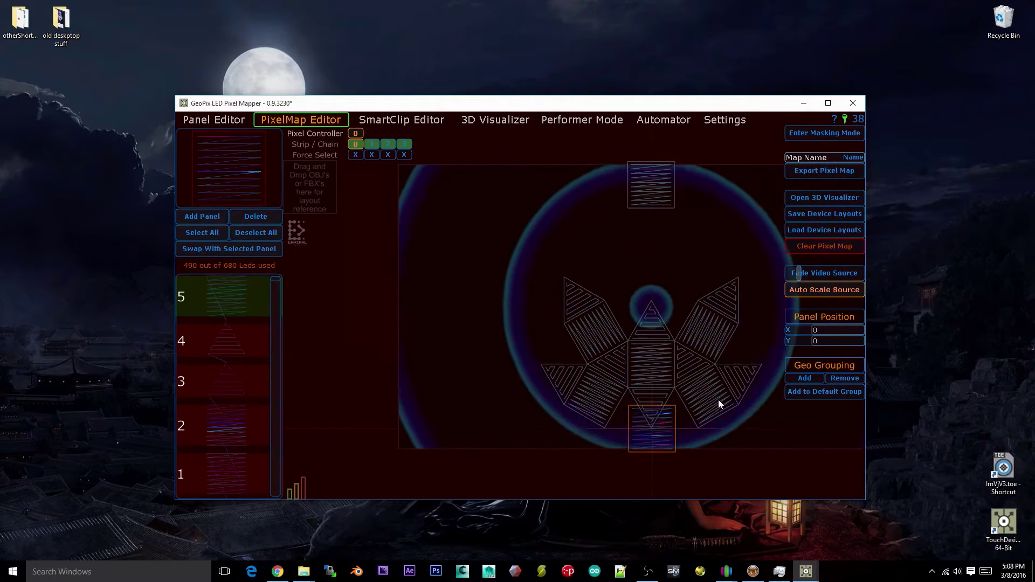
pyautogui.click(202, 216)
pyautogui.click(202, 218)
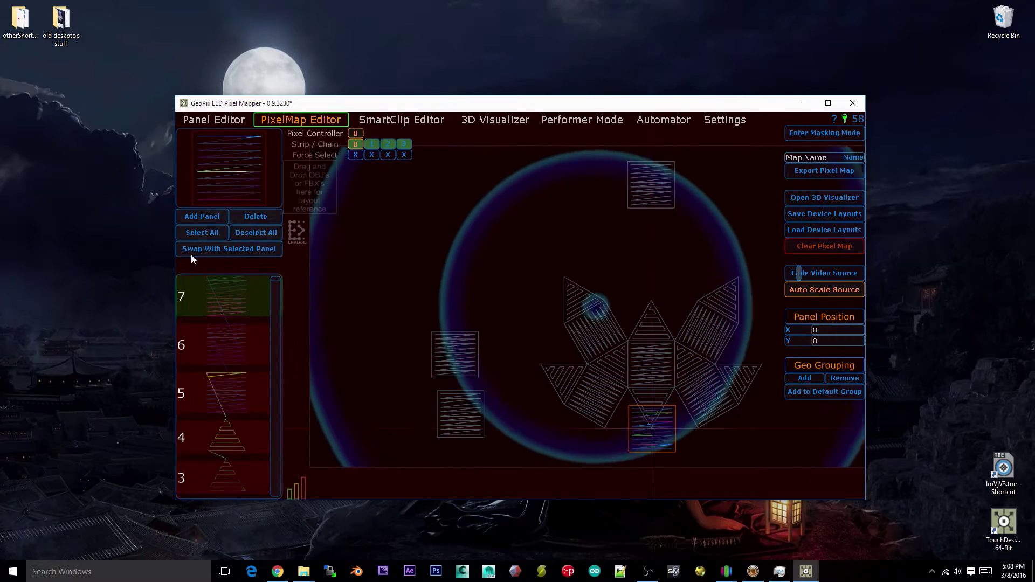
# Step: Move strip 0's panel 7 above the two other loose squares beside the layout, and delete it
pyautogui.moveTo(662, 429); pyautogui.dragTo(458, 290)
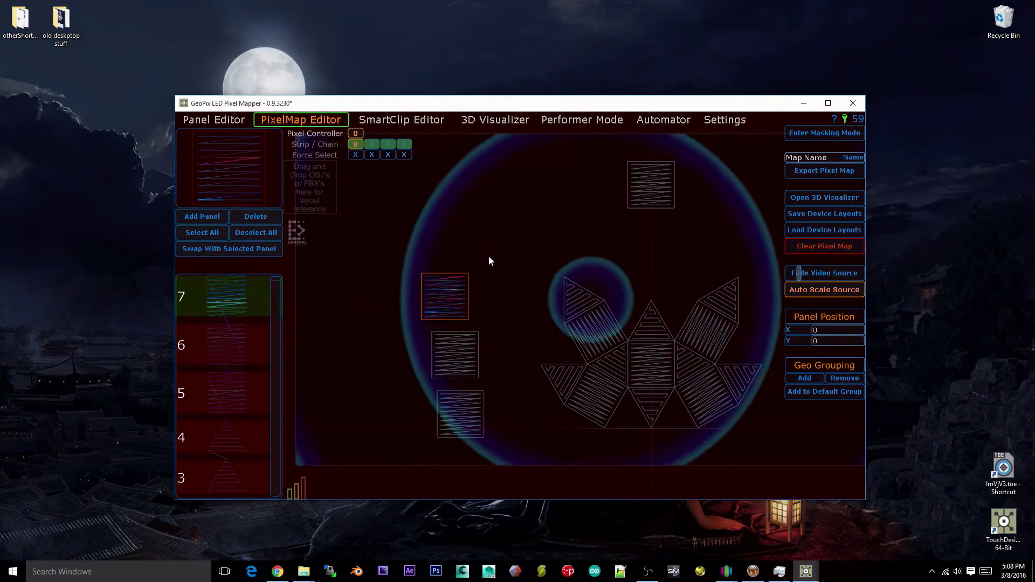
pyautogui.moveTo(423, 293); pyautogui.dragTo(448, 293)
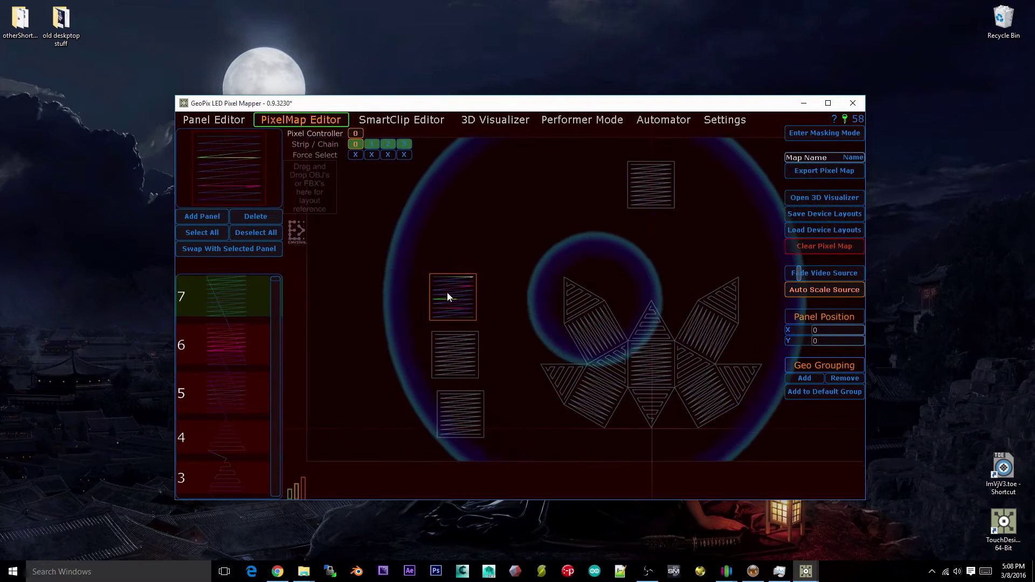
pyautogui.click(267, 216)
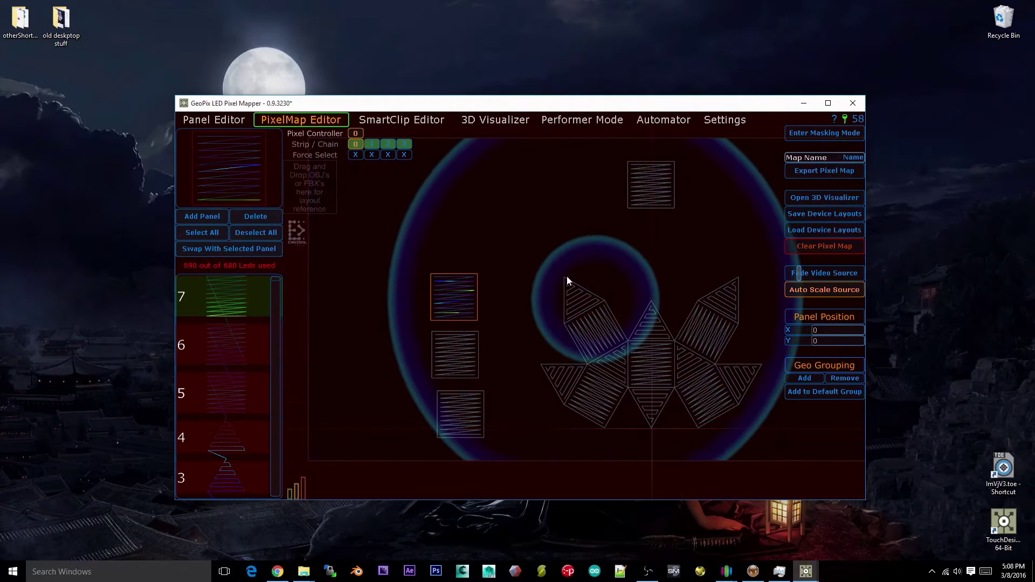
# Step: Select strip 0's listed panels one after another to identify where each sits in the layout
pyautogui.click(219, 421)
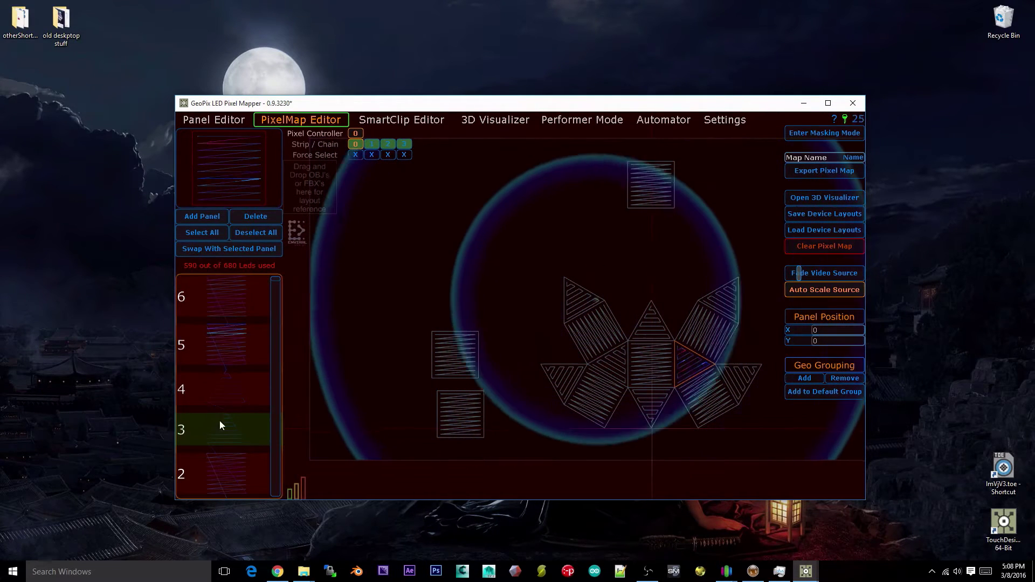
pyautogui.click(260, 288)
pyautogui.click(234, 344)
pyautogui.click(231, 389)
pyautogui.click(231, 485)
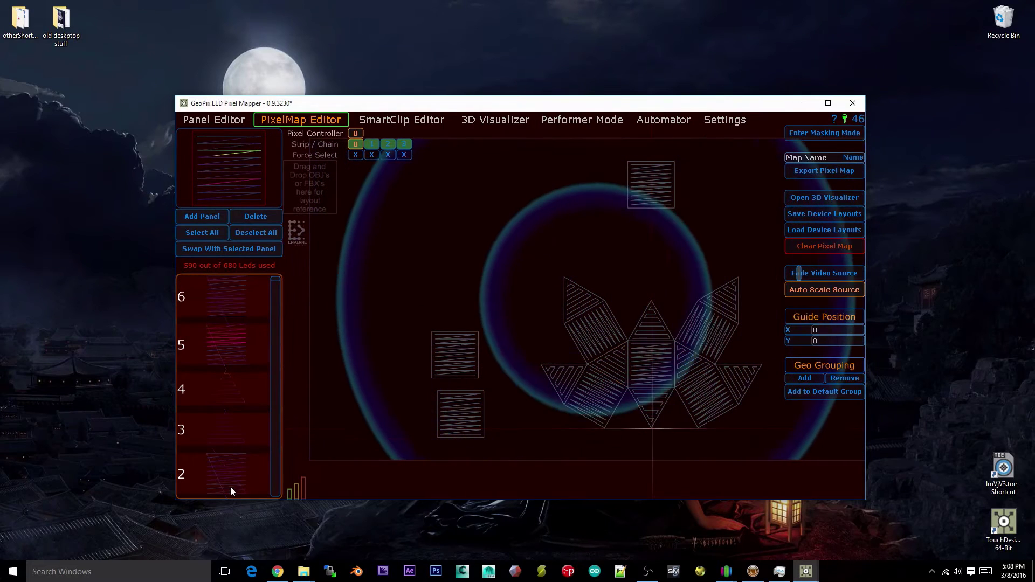
pyautogui.click(238, 423)
pyautogui.click(242, 389)
pyautogui.click(240, 353)
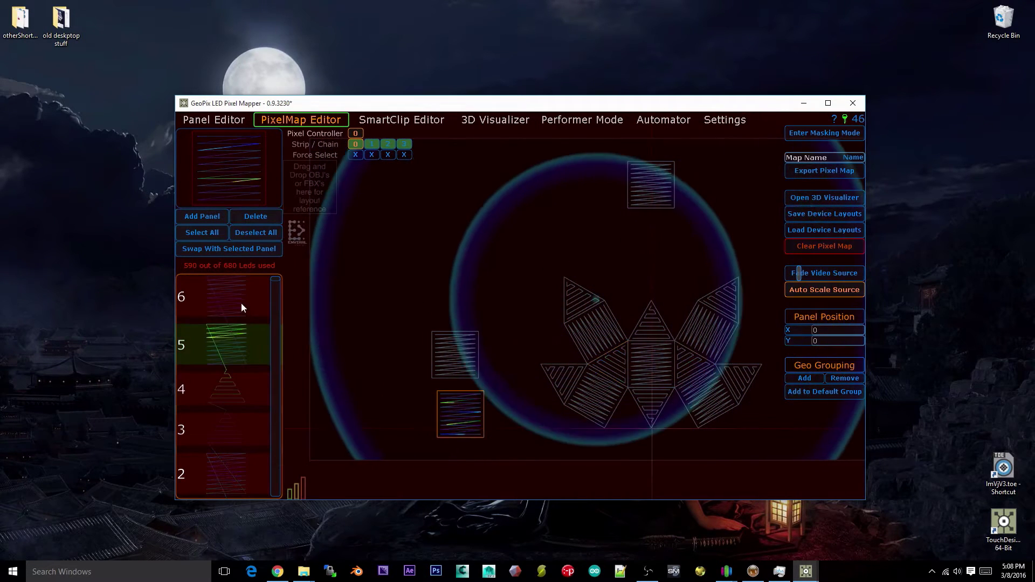
pyautogui.click(241, 303)
pyautogui.click(247, 341)
pyautogui.click(233, 314)
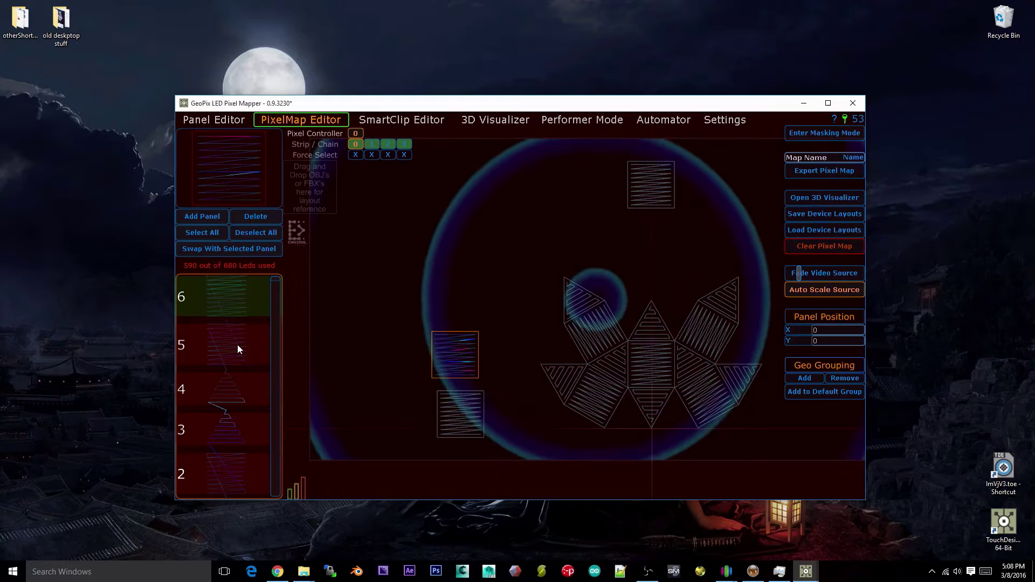
# Step: Select panels 5 and 6 of strip 0 together and delete them
pyautogui.click(238, 347)
pyautogui.keyDown('shift'); pyautogui.click(231, 295); pyautogui.keyUp('shift')
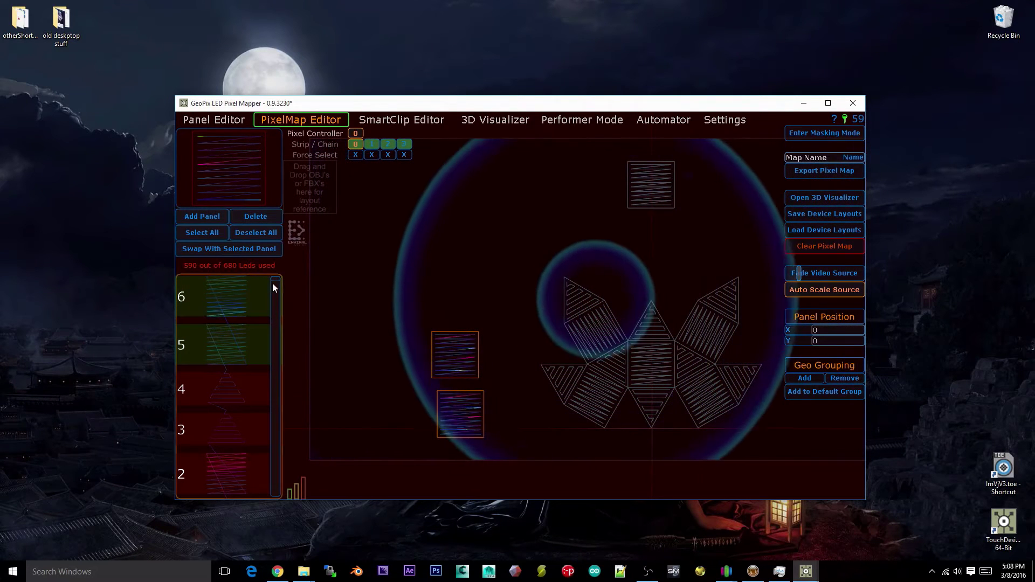
pyautogui.press('Delete')
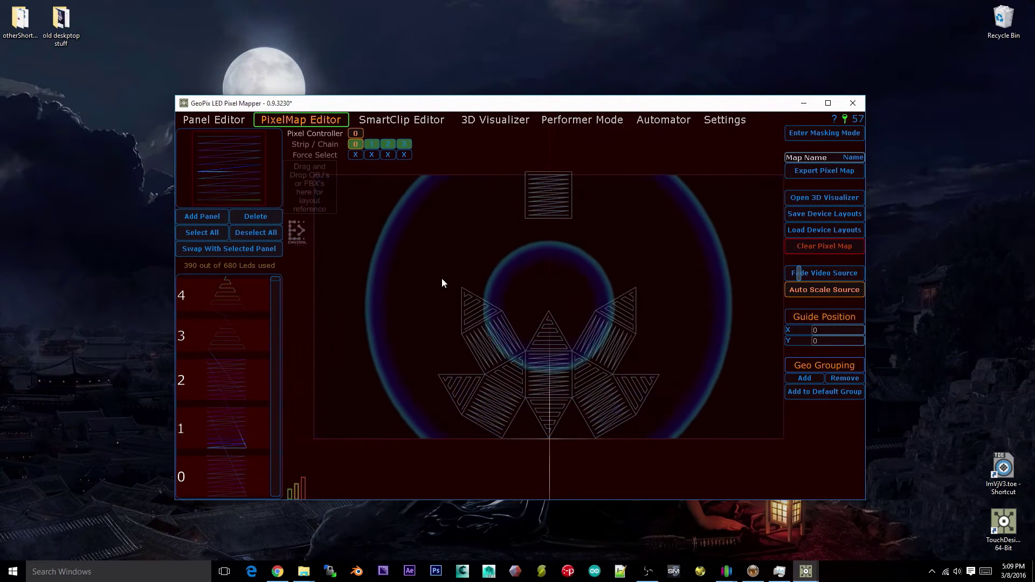
# Step: Deselect all panels on strip 3, and make strip 0 the active chain
pyautogui.click(407, 146)
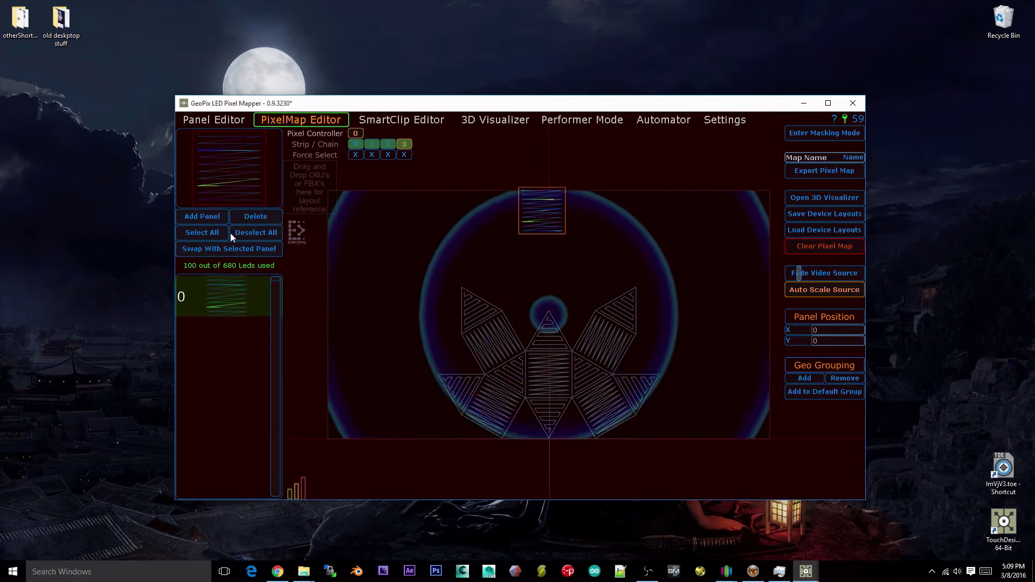
pyautogui.click(273, 235)
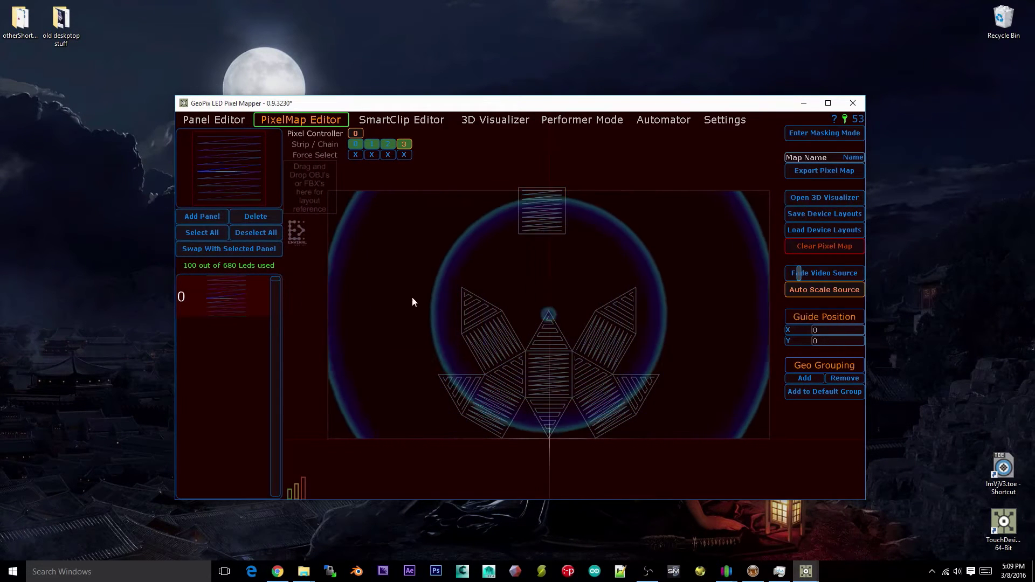
pyautogui.click(355, 145)
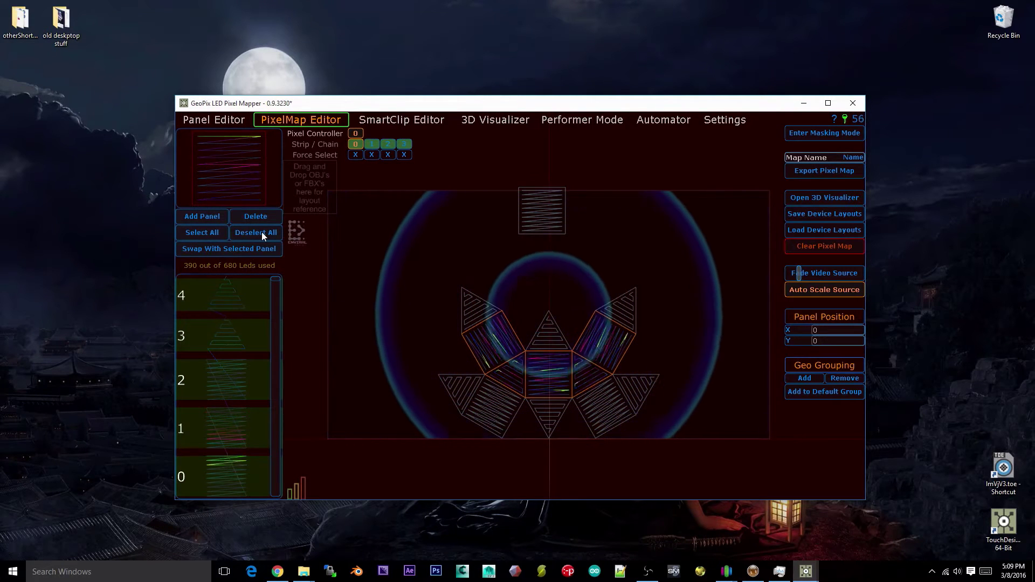
# Step: Force-select strips 0, 1 and 2, and move all their panels together in the layout
pyautogui.click(355, 154)
pyautogui.click(372, 155)
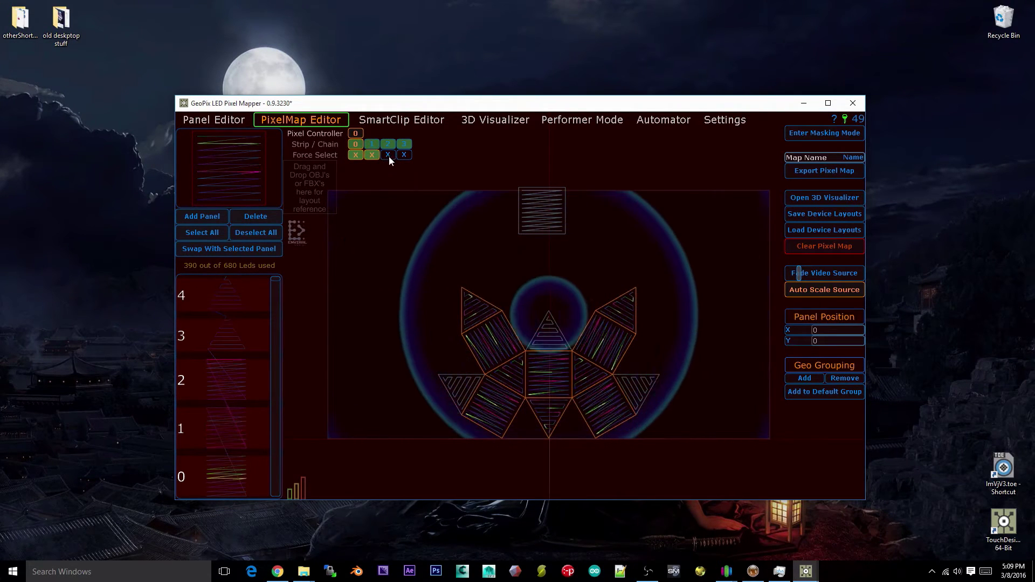
pyautogui.click(388, 155)
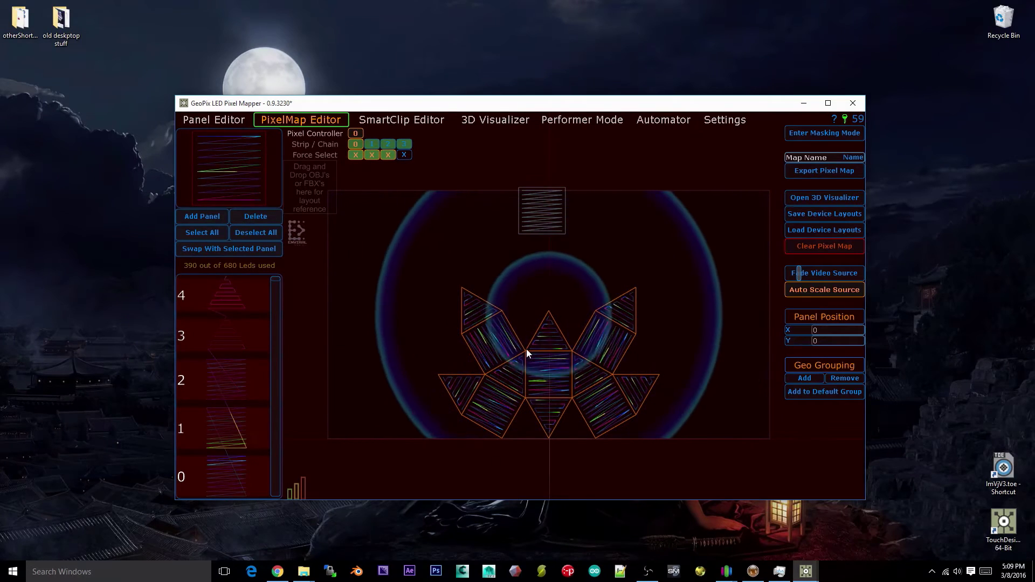
pyautogui.moveTo(527, 357); pyautogui.dragTo(567, 381)
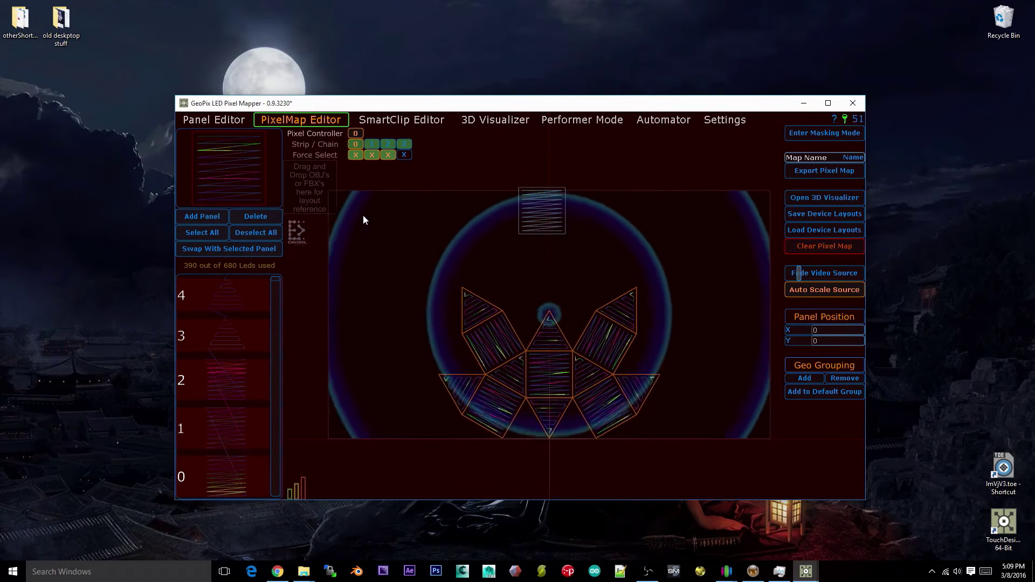
# Step: Clear the force selection, then select panel 0 on strip 3 and shift it slightly in the layout
pyautogui.click(363, 220)
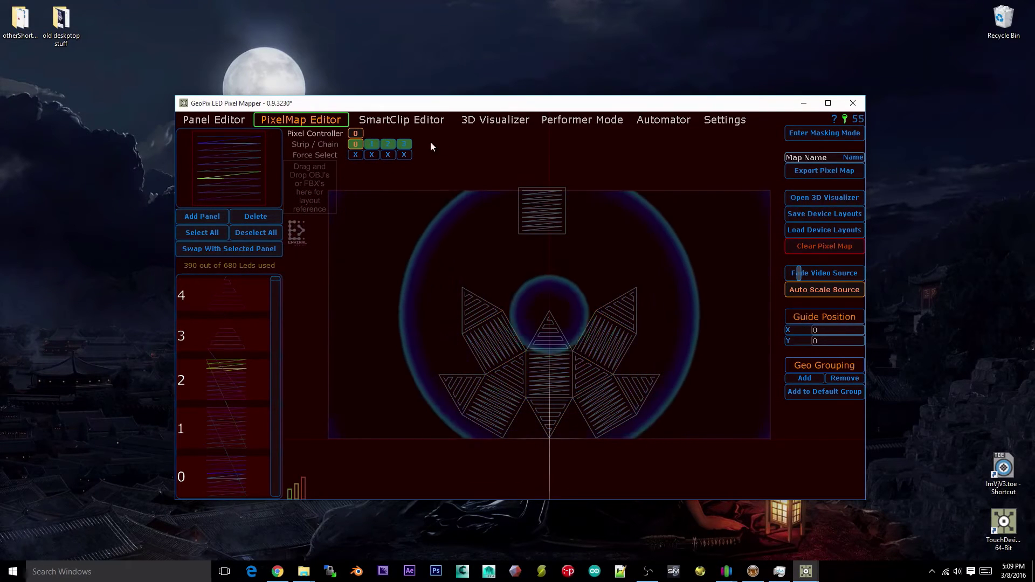
pyautogui.click(404, 144)
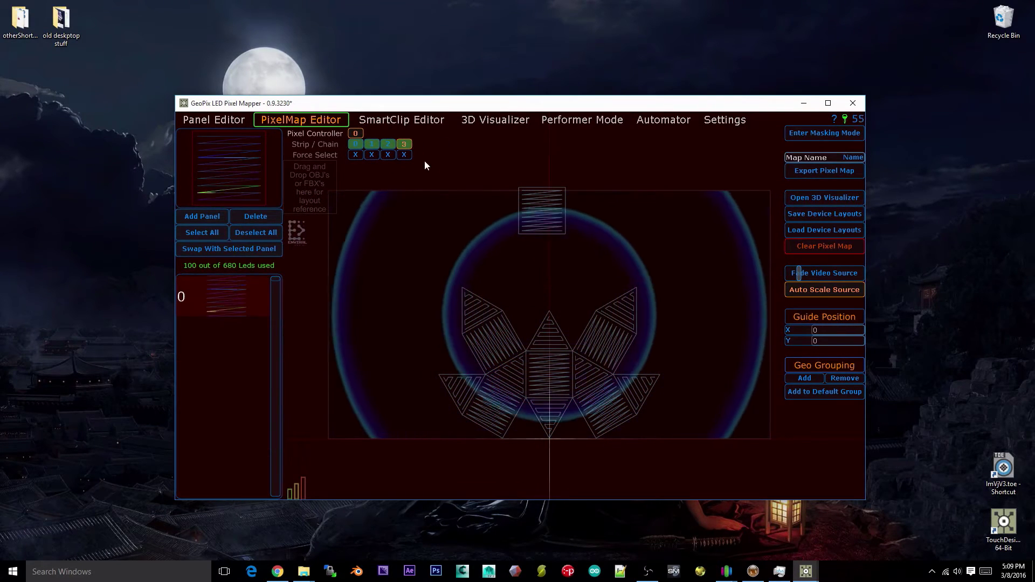
pyautogui.click(257, 294)
pyautogui.moveTo(560, 215)
pyautogui.mouseDown()
pyautogui.moveTo(506, 261)
pyautogui.moveTo(564, 217)
pyautogui.mouseUp()
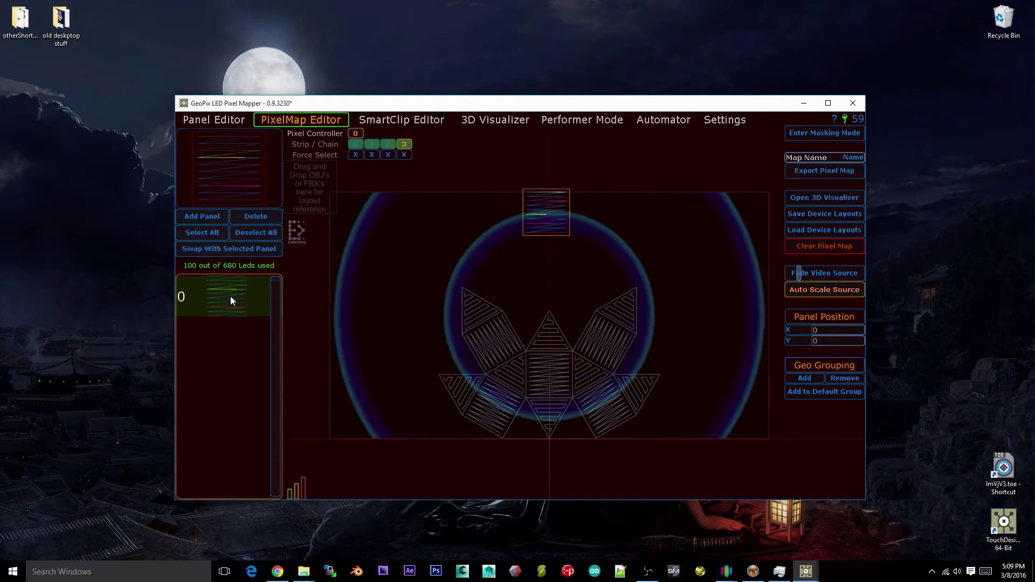
pyautogui.moveTo(539, 363); pyautogui.dragTo(536, 371, button='middle')
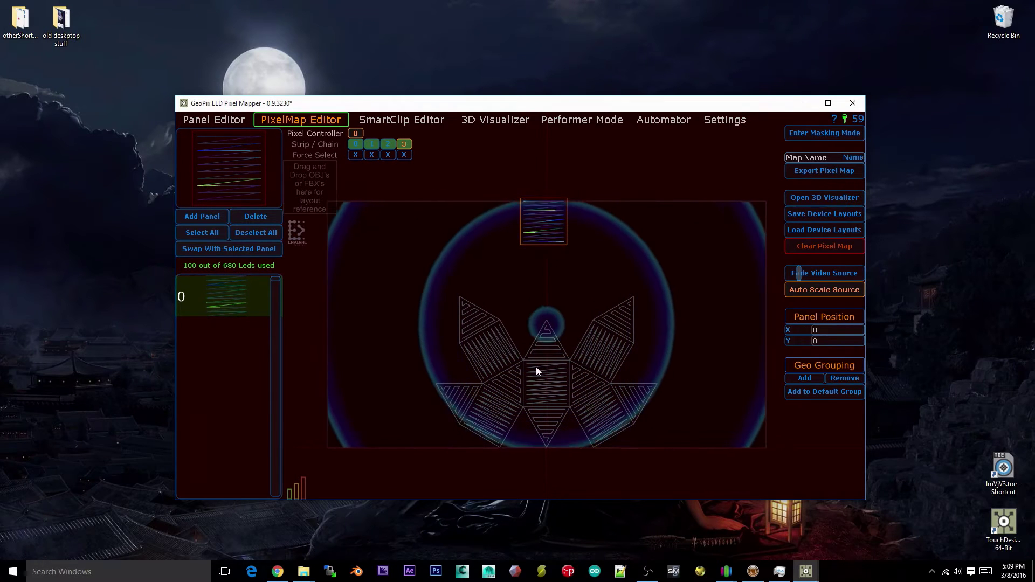
pyautogui.moveTo(508, 328); pyautogui.dragTo(507, 315, button='middle')
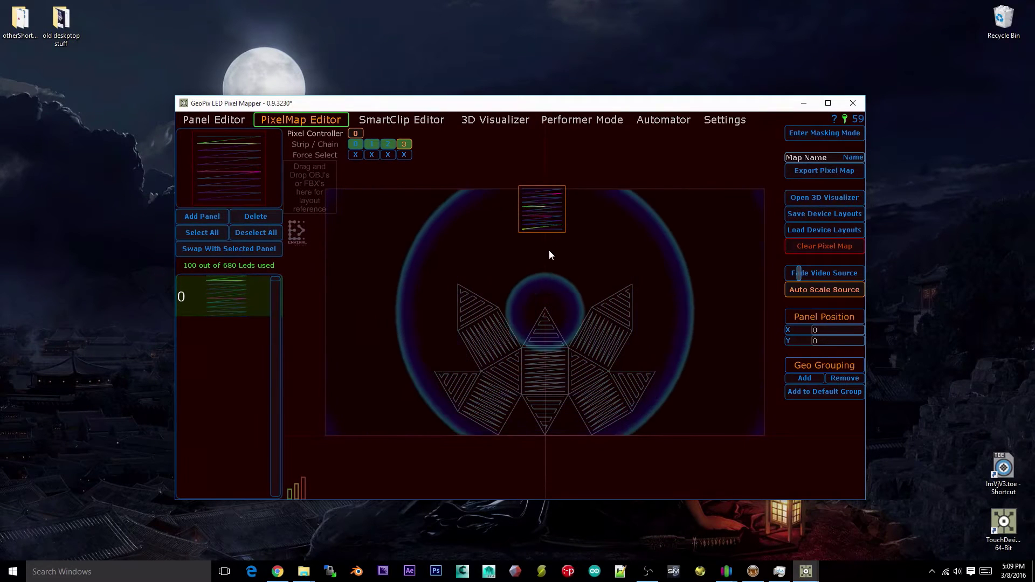
pyautogui.moveTo(543, 251)
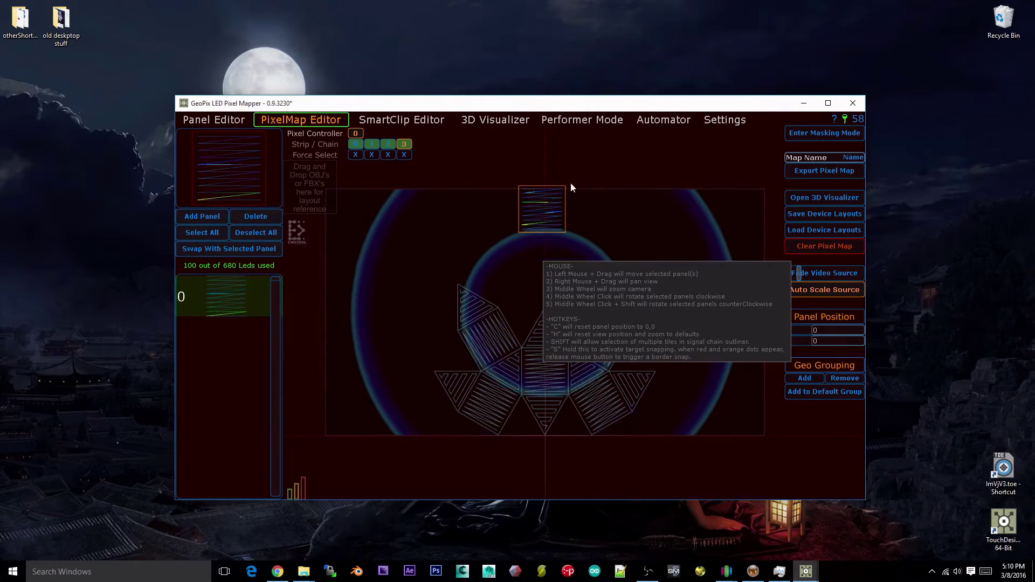
pyautogui.moveTo(494, 313); pyautogui.dragTo(468, 317, button='right')
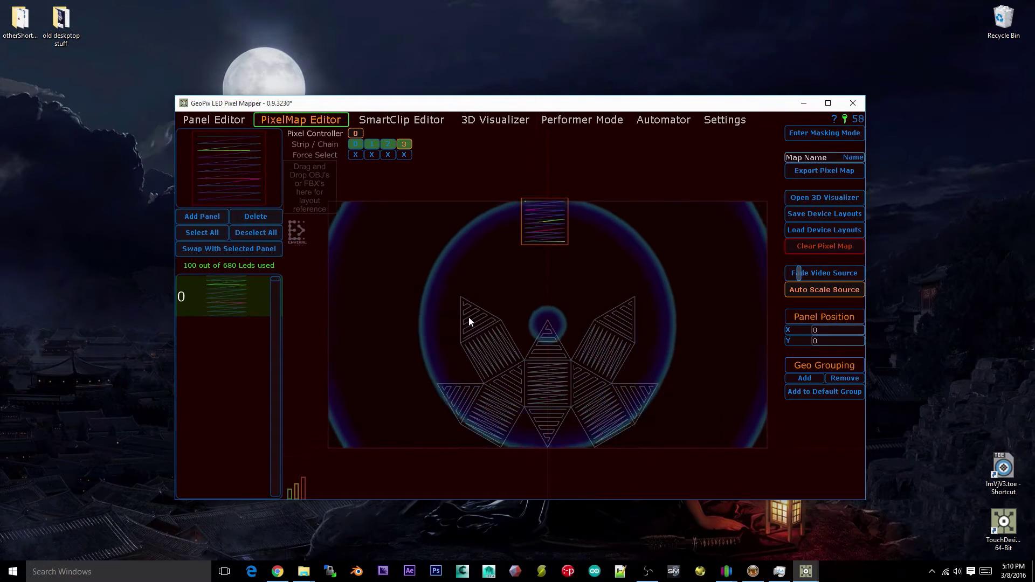
# Step: Load a human figure model as the layout reference and rotate its preview to face forward
pyautogui.moveTo(325, 174)
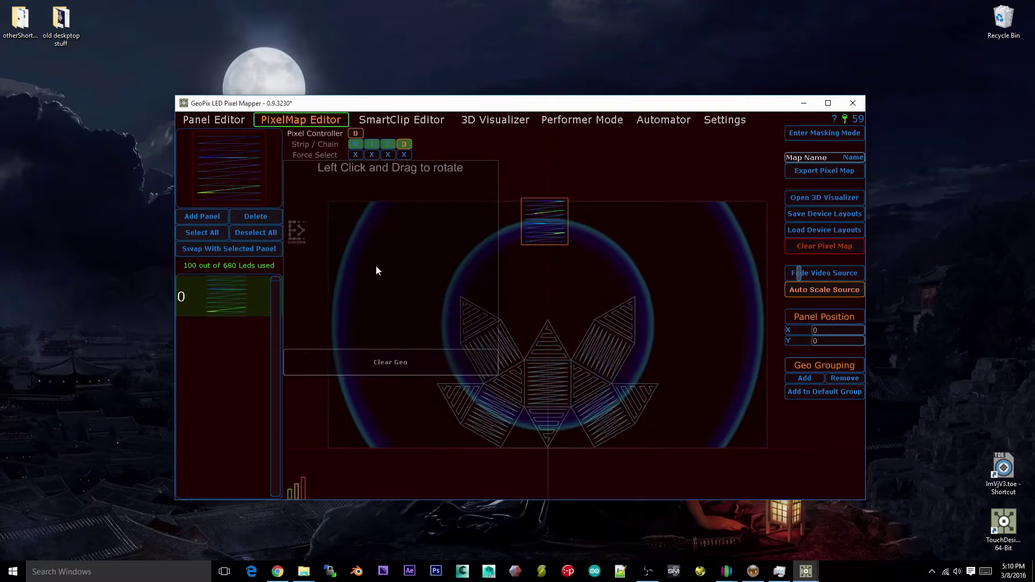
pyautogui.click(304, 572)
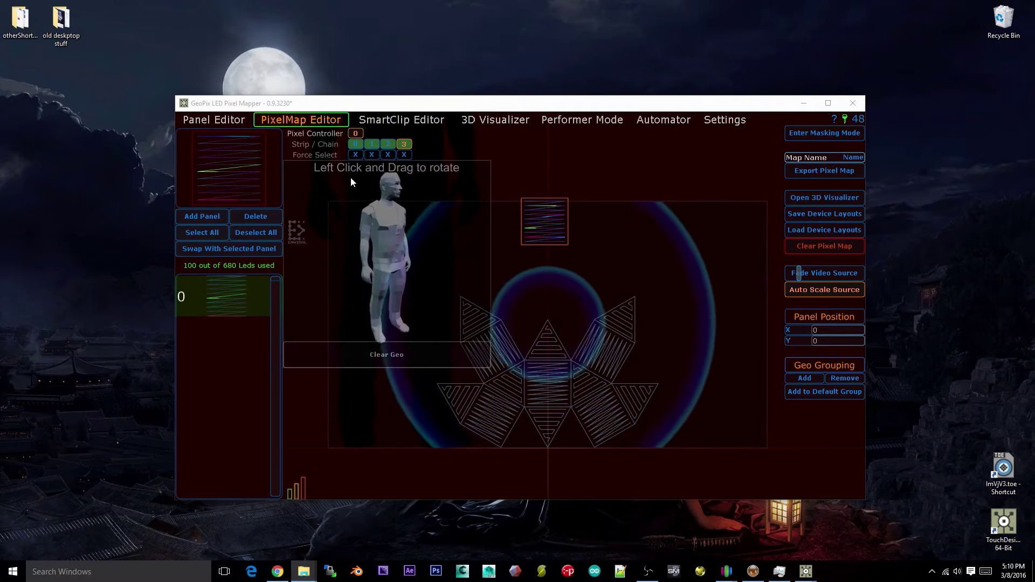
pyautogui.moveTo(406, 264)
pyautogui.mouseDown()
pyautogui.moveTo(424, 265)
pyautogui.moveTo(371, 267)
pyautogui.moveTo(403, 280)
pyautogui.moveTo(342, 274)
pyautogui.moveTo(404, 276)
pyautogui.mouseUp()
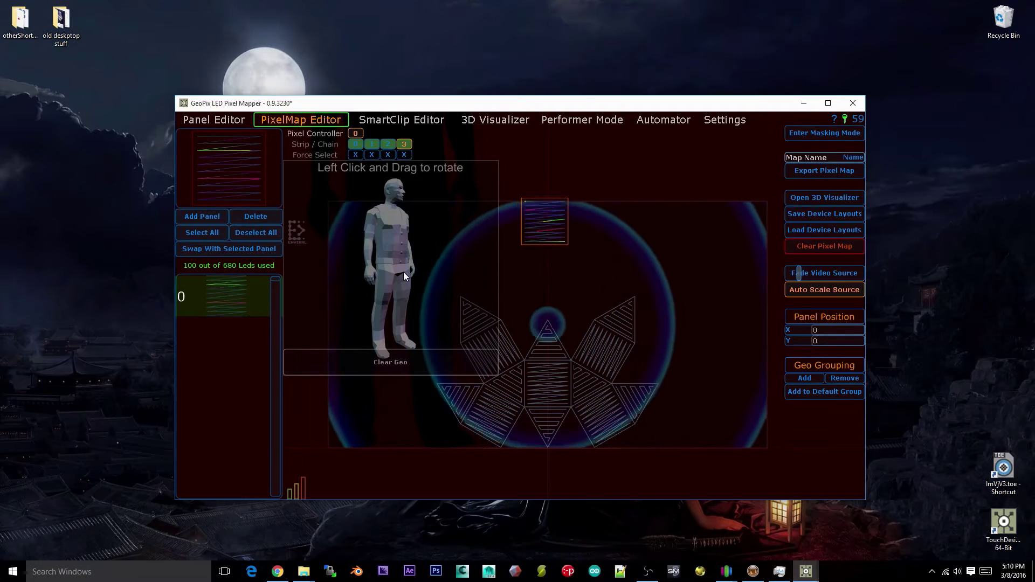
pyautogui.moveTo(404, 272); pyautogui.dragTo(374, 290)
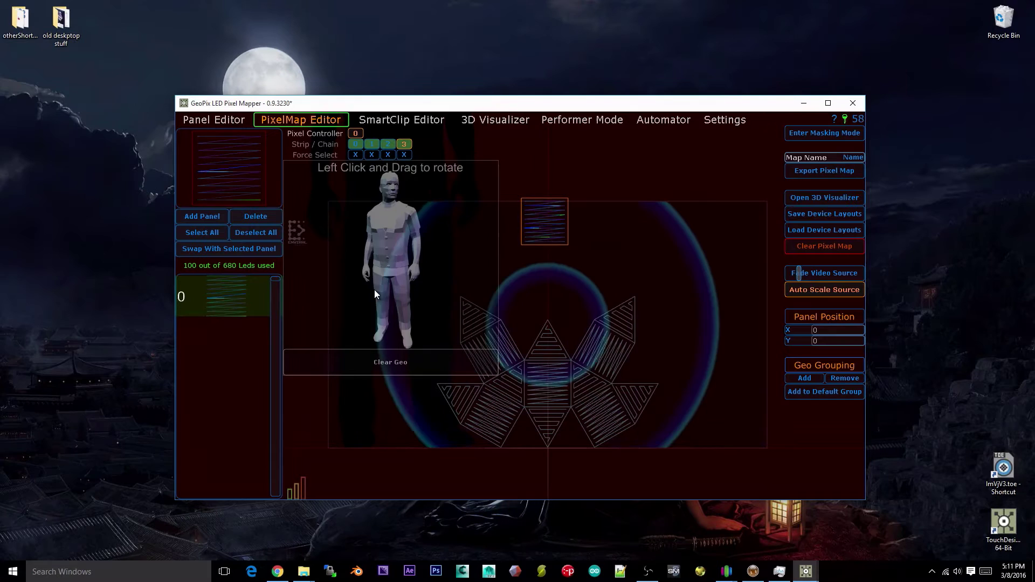
# Step: Inspect the reference figure and the LED panels from several angles in the 3D Visualizer
pyautogui.click(476, 121)
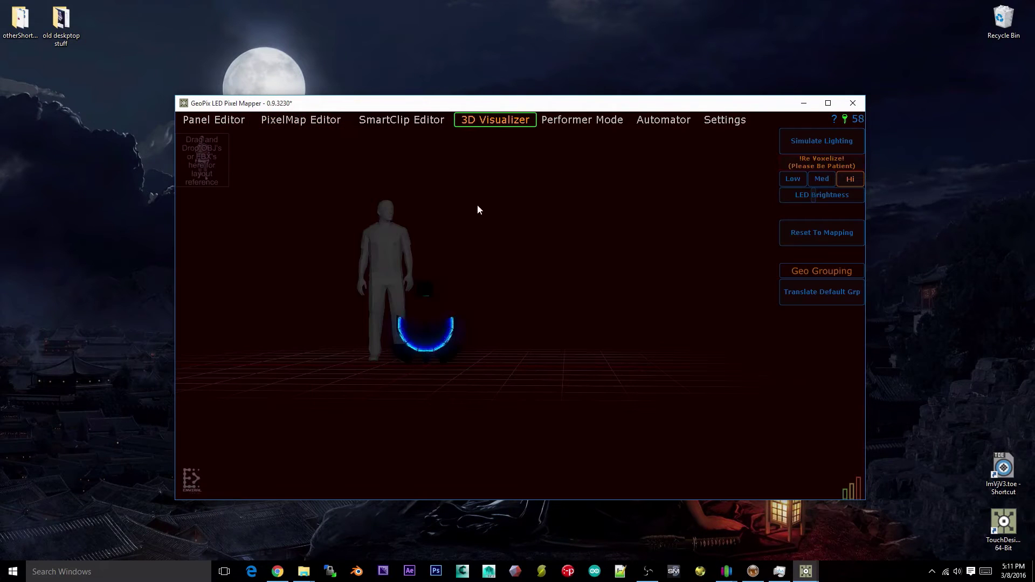
pyautogui.moveTo(264, 272); pyautogui.dragTo(401, 200)
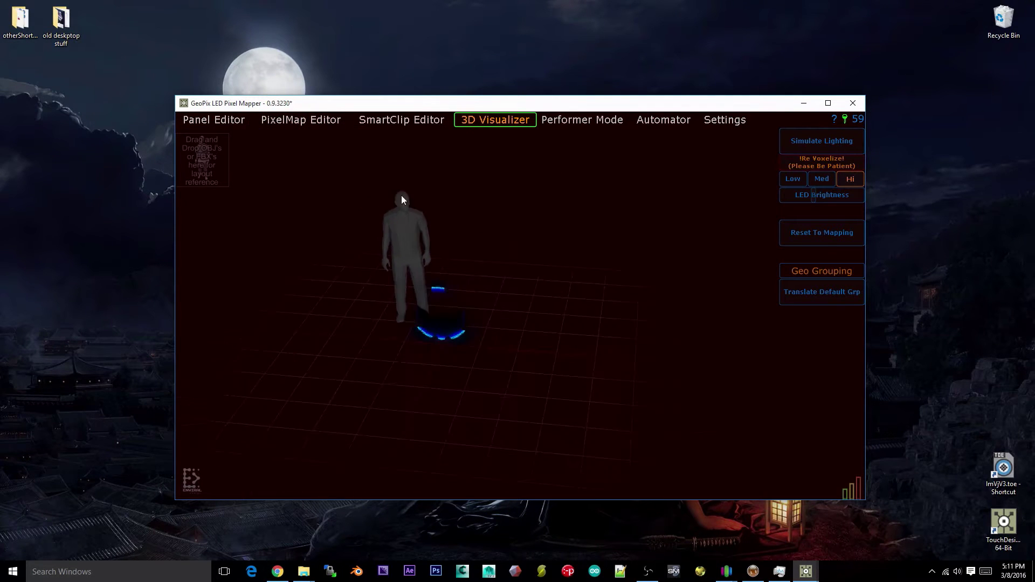
pyautogui.moveTo(474, 272); pyautogui.dragTo(396, 334)
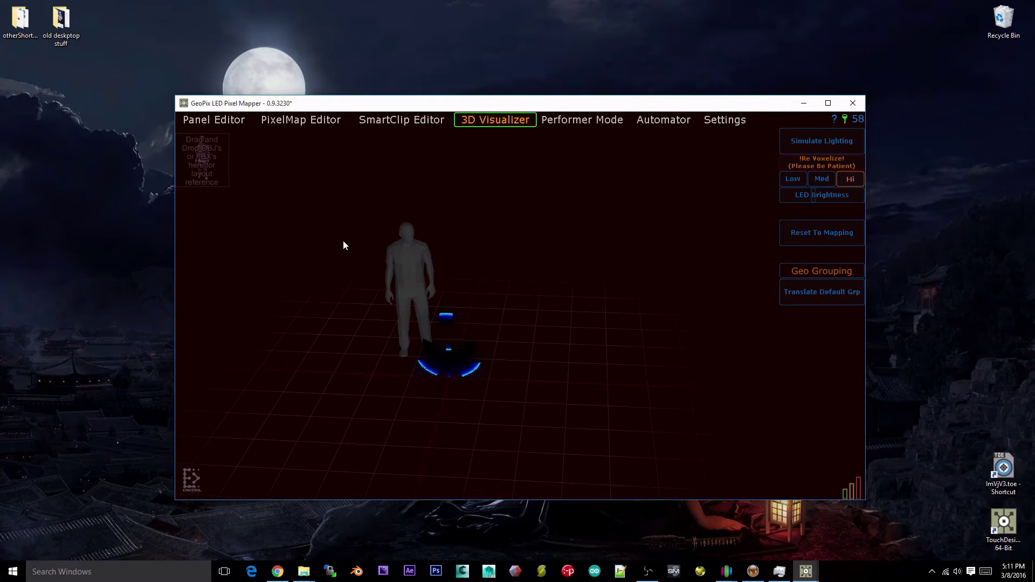
pyautogui.moveTo(408, 278); pyautogui.dragTo(436, 176)
# Step: Return to the PixelMap Editor and clear the reference figure from the layout
pyautogui.click(418, 121)
pyautogui.click(324, 121)
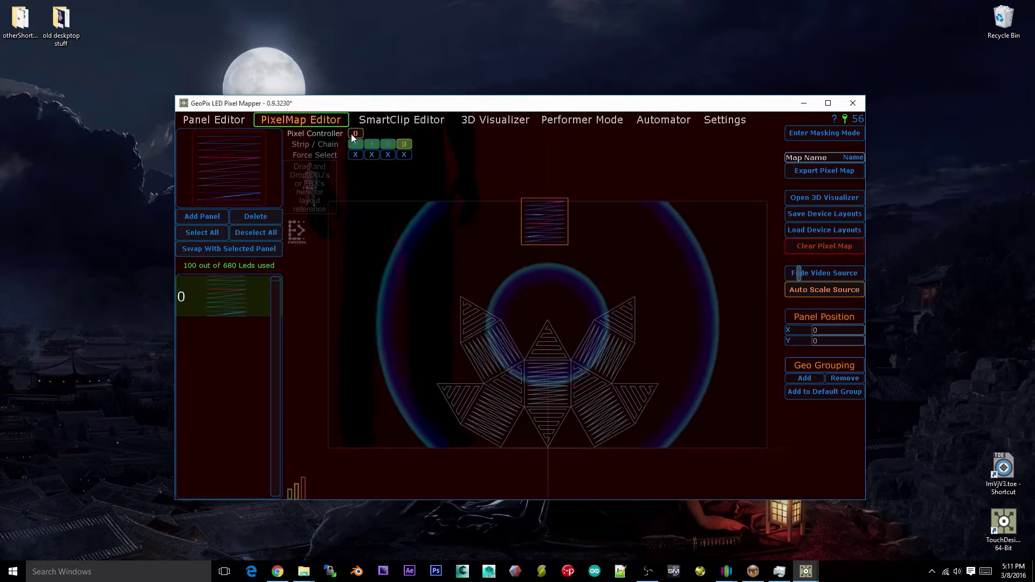
pyautogui.moveTo(515, 231); pyautogui.dragTo(540, 252, button='middle')
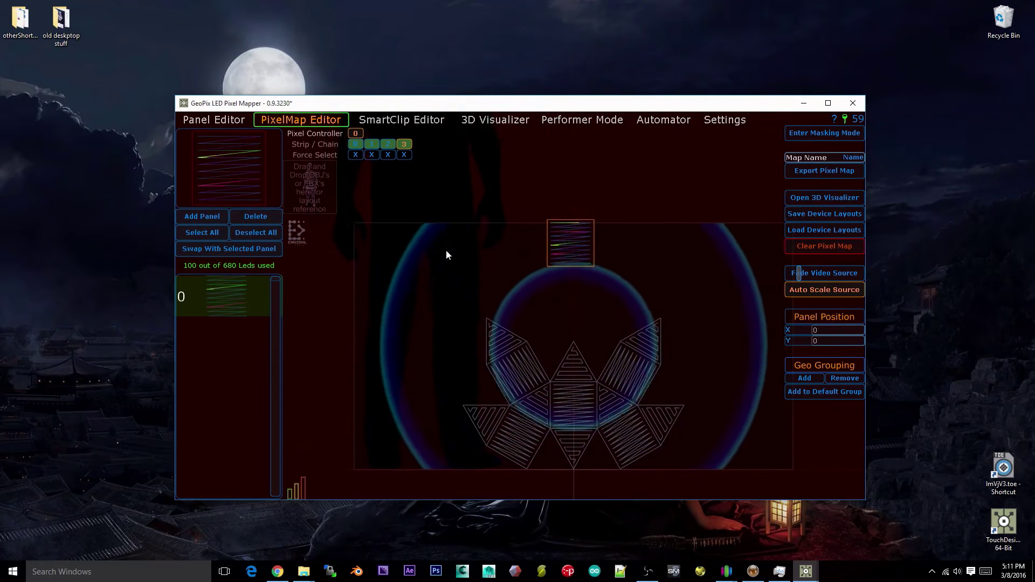
pyautogui.click(393, 362)
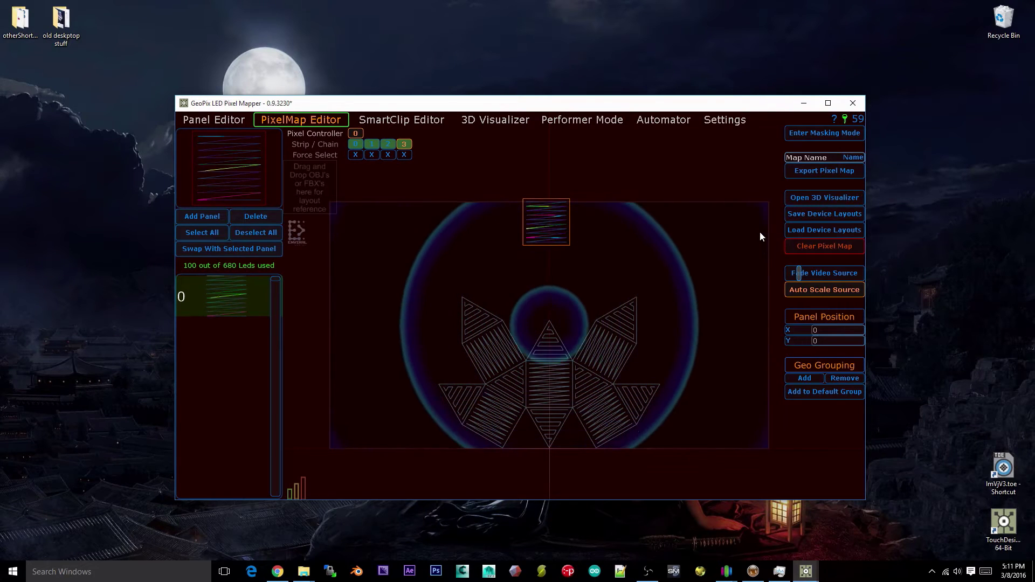
# Step: Move strip 3's selected panel to the right, away from the other panels in the layout
pyautogui.click(842, 329)
pyautogui.click(830, 338)
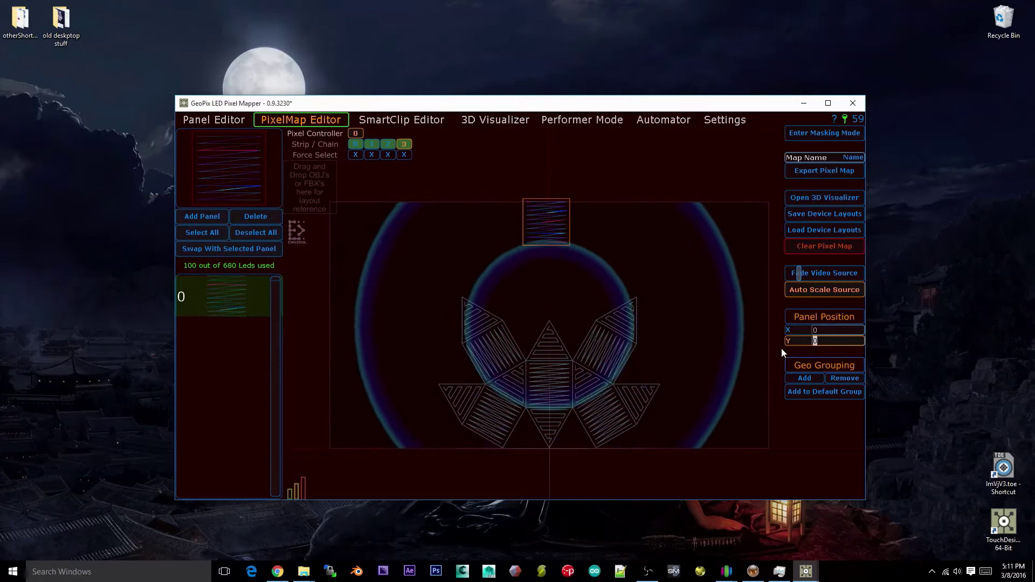
pyautogui.moveTo(604, 287); pyautogui.dragTo(599, 293, button='middle')
pyautogui.moveTo(537, 263); pyautogui.dragTo(705, 293)
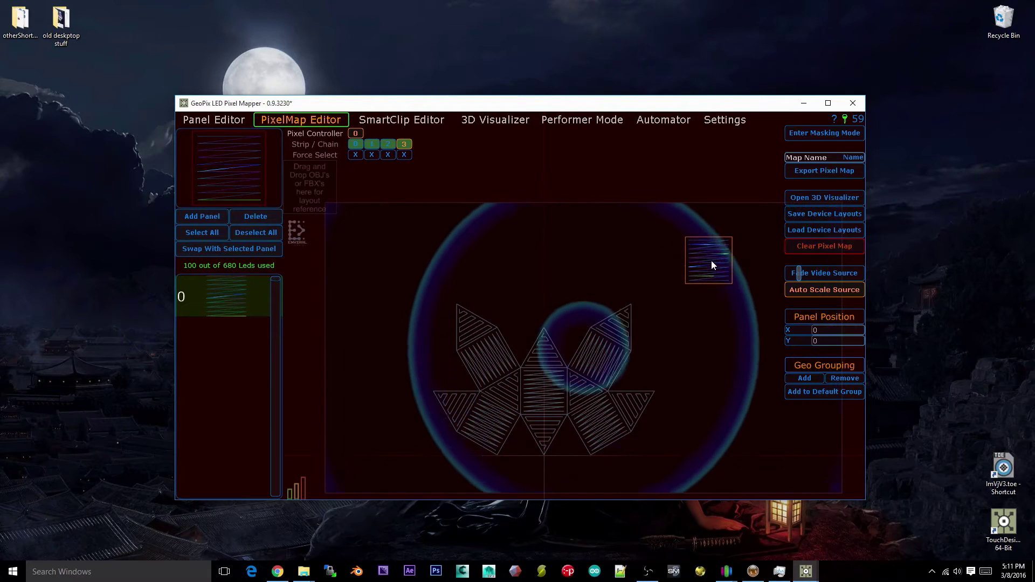
# Step: Set the selected panel's position to X 5 and Y 5
pyautogui.click(824, 331)
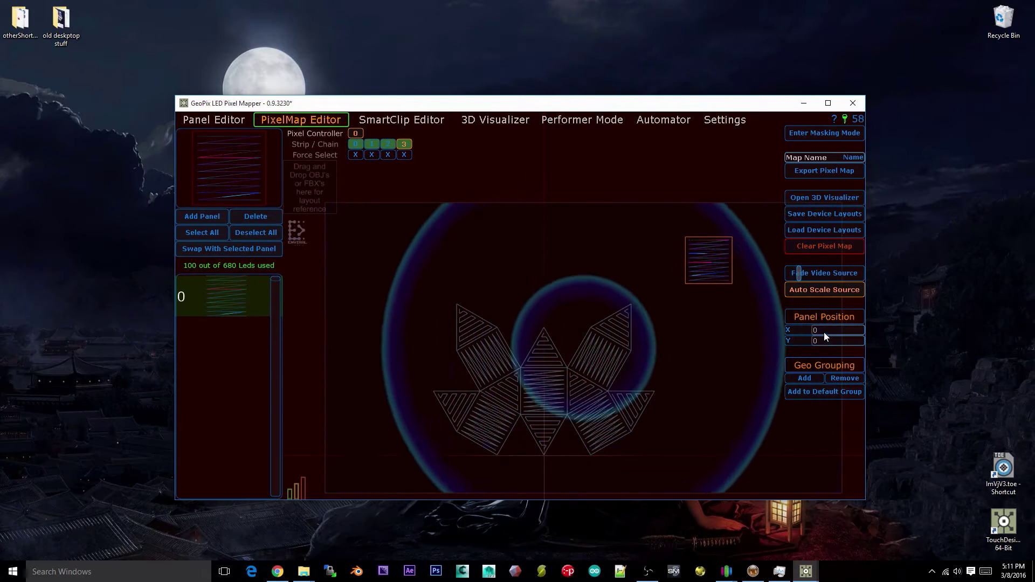
pyautogui.write('5')
pyautogui.press('Tab')
pyautogui.write('5')
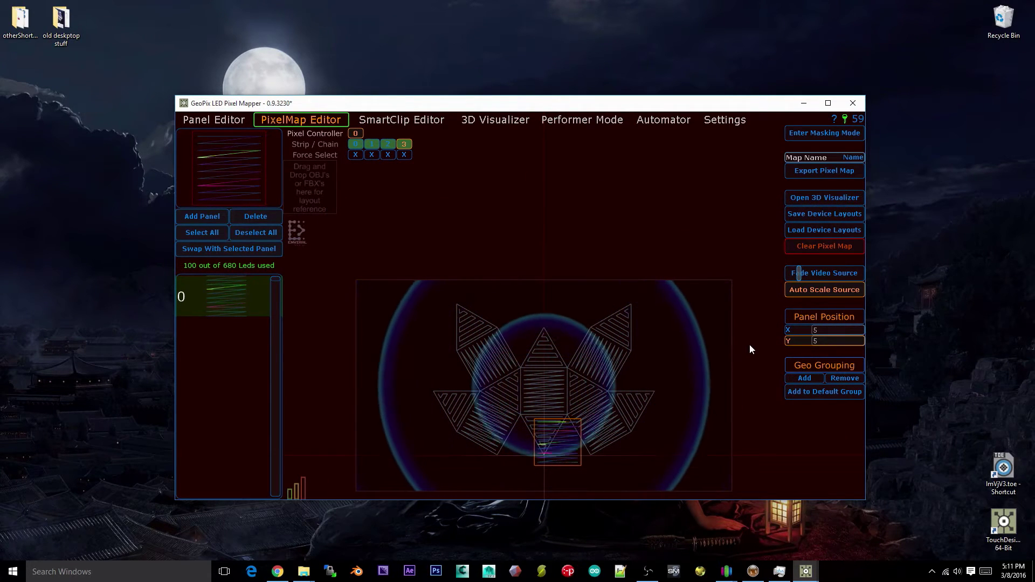
# Step: Set the selected panel's position to X 50 and Y 50
pyautogui.moveTo(621, 412); pyautogui.dragTo(590, 370, button='middle')
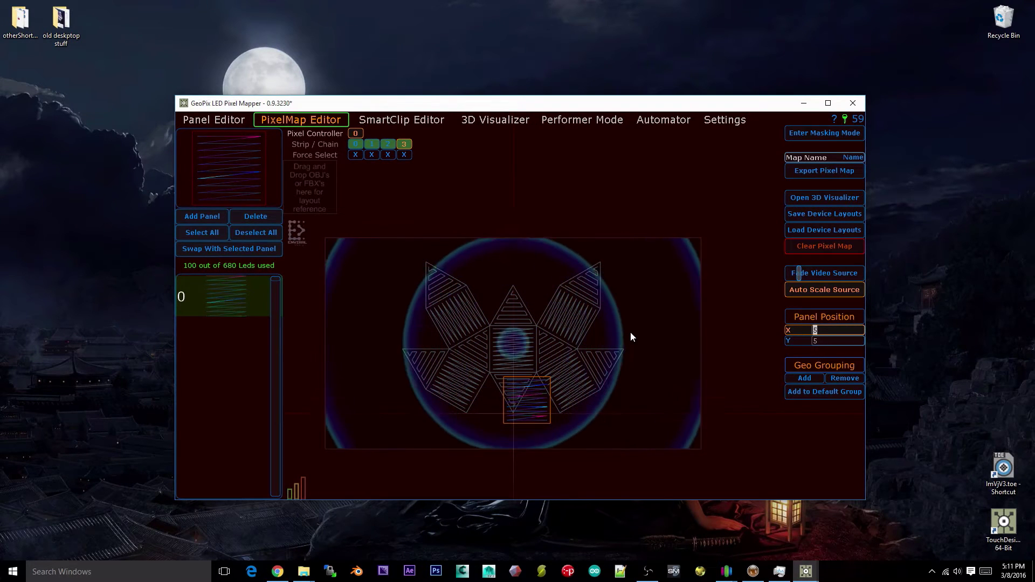
pyautogui.write('50')
pyautogui.press('Tab')
pyautogui.write('50')
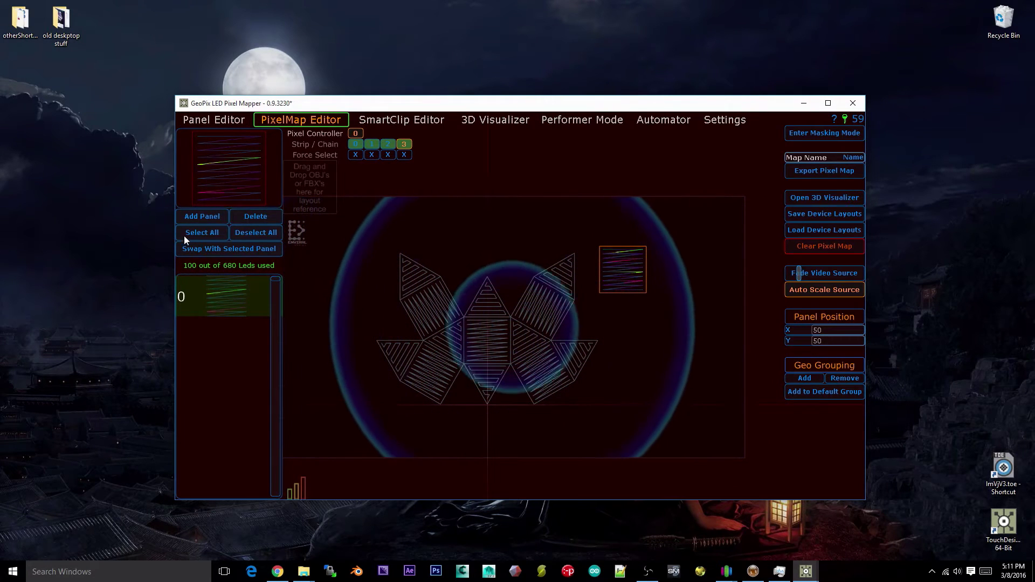
# Step: Add a second panel to strip 3 and set its position to X -50 and Y 50
pyautogui.click(189, 214)
pyautogui.moveTo(517, 335); pyautogui.dragTo(375, 215)
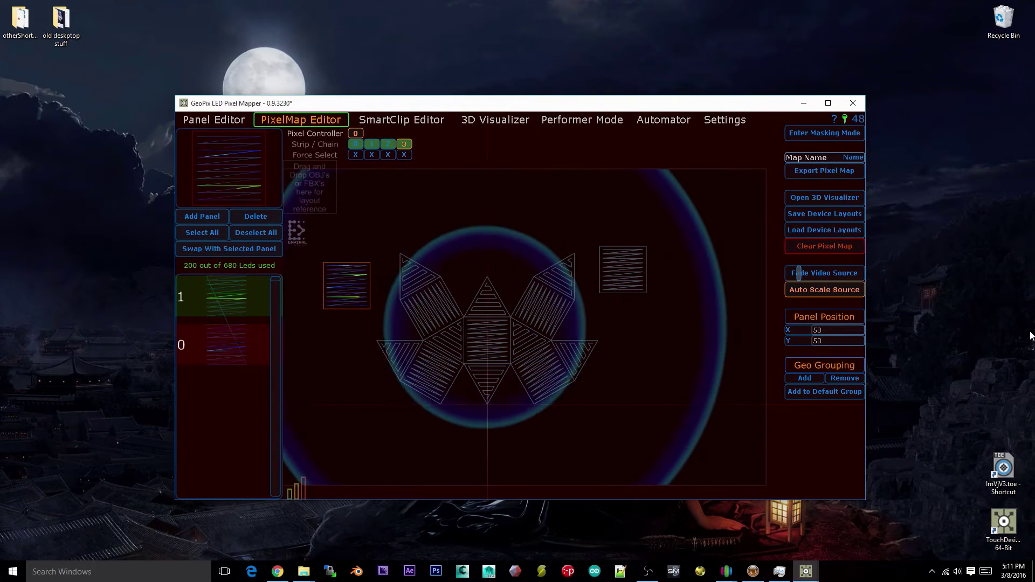
pyautogui.moveTo(830, 328); pyautogui.dragTo(645, 272)
pyautogui.write('-50')
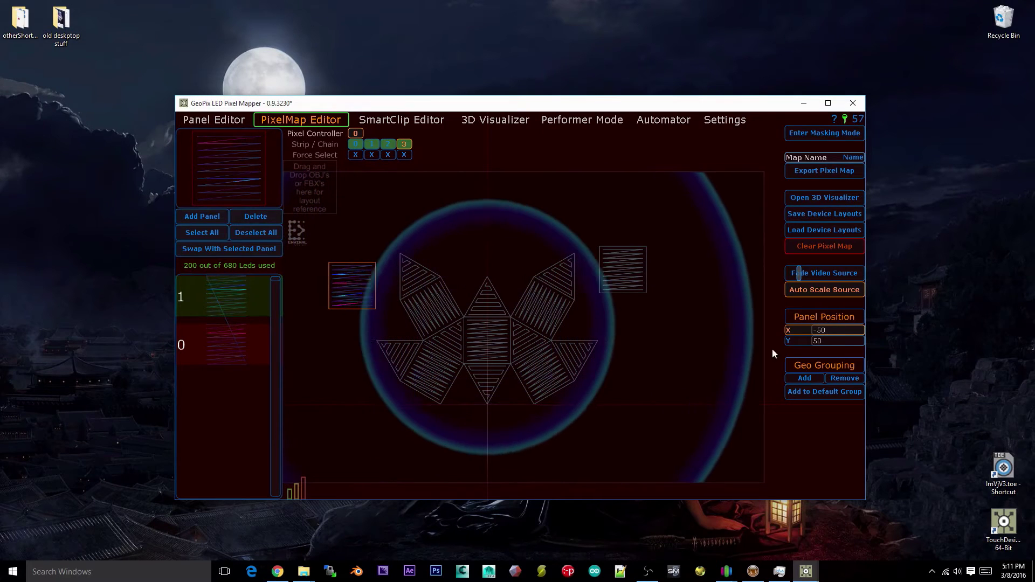
pyautogui.click(824, 342)
pyautogui.press('BackSpace')
pyautogui.press('BackSpace')
pyautogui.write('0')
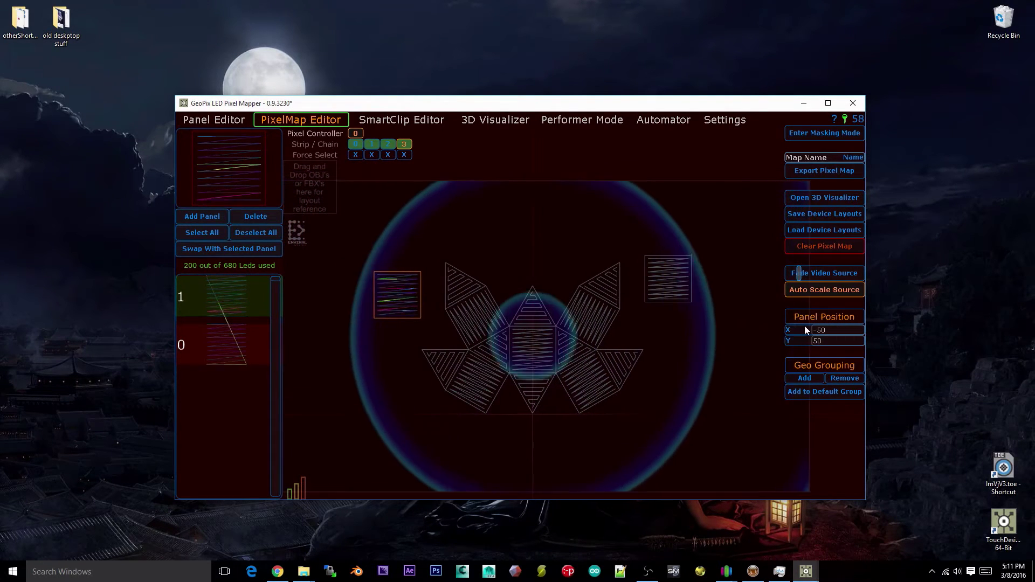
pyautogui.press('BackSpace')
pyautogui.write('50')
pyautogui.press('Return')
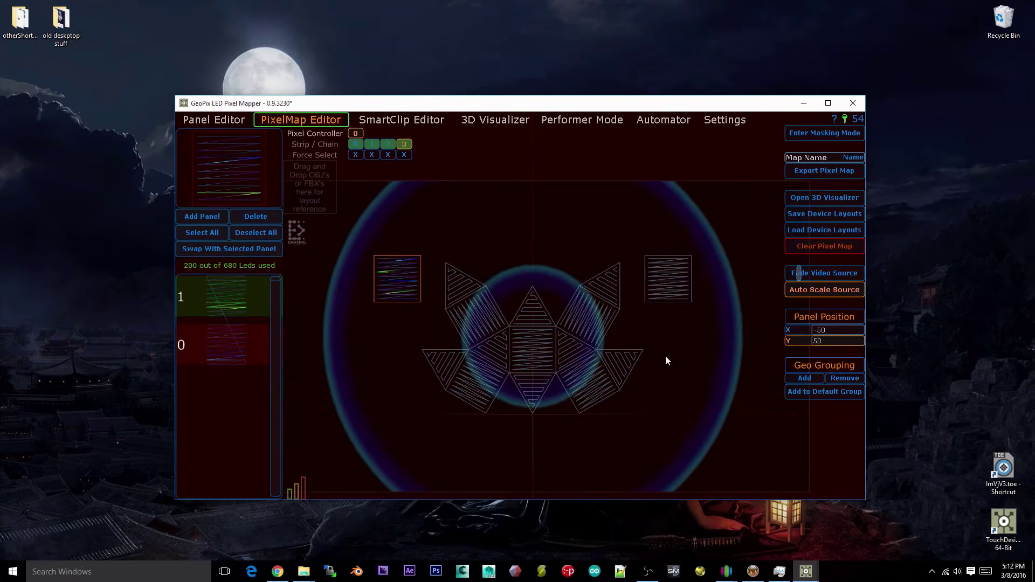
# Step: Add two more panels to strip 3, placing one directly above each of its two side panels
pyautogui.moveTo(507, 294)
pyautogui.mouseDown(button='middle')
pyautogui.moveTo(513, 303)
pyautogui.moveTo(501, 302)
pyautogui.mouseUp(button='middle')
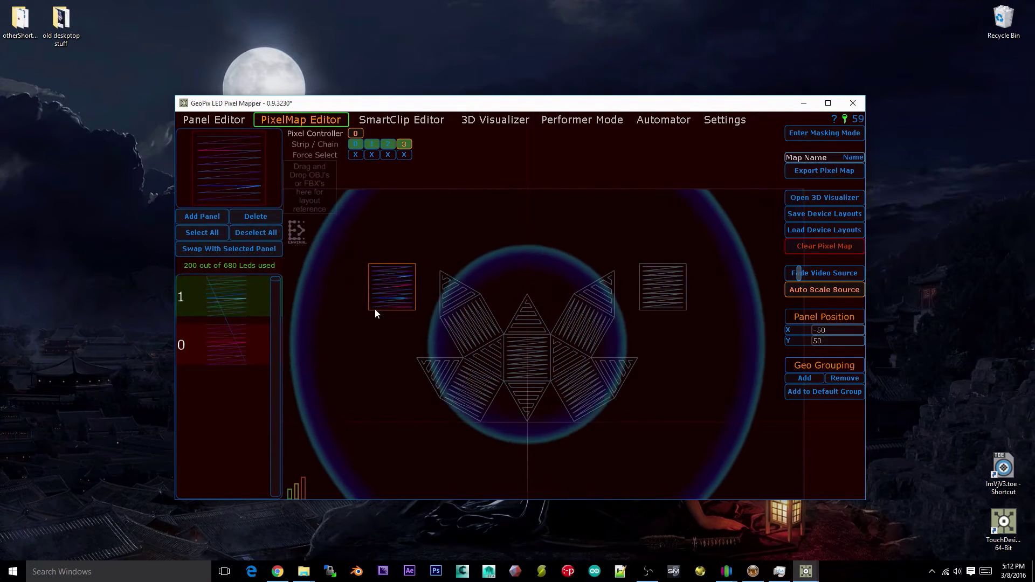
pyautogui.click(215, 219)
pyautogui.moveTo(509, 420); pyautogui.dragTo(371, 235)
pyautogui.click(215, 217)
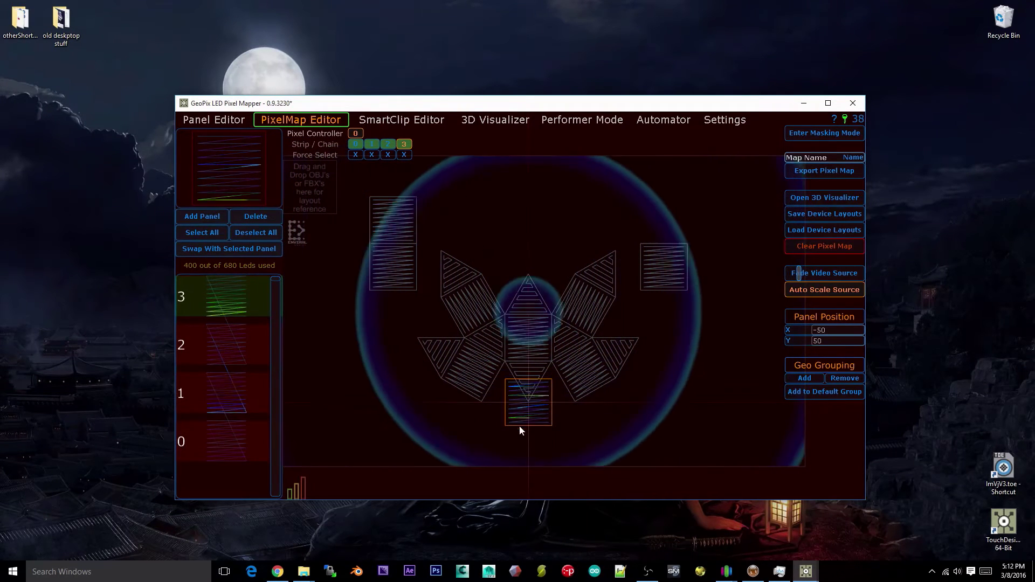
pyautogui.moveTo(519, 425); pyautogui.dragTo(652, 240)
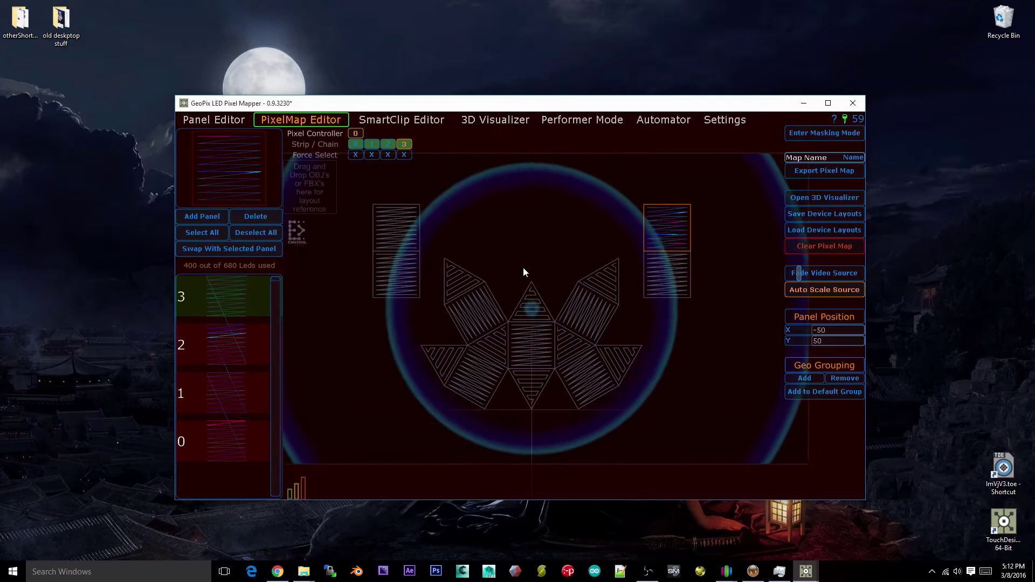
# Step: Select panels 0 to 3 of strip 3 together and delete them
pyautogui.click(240, 341)
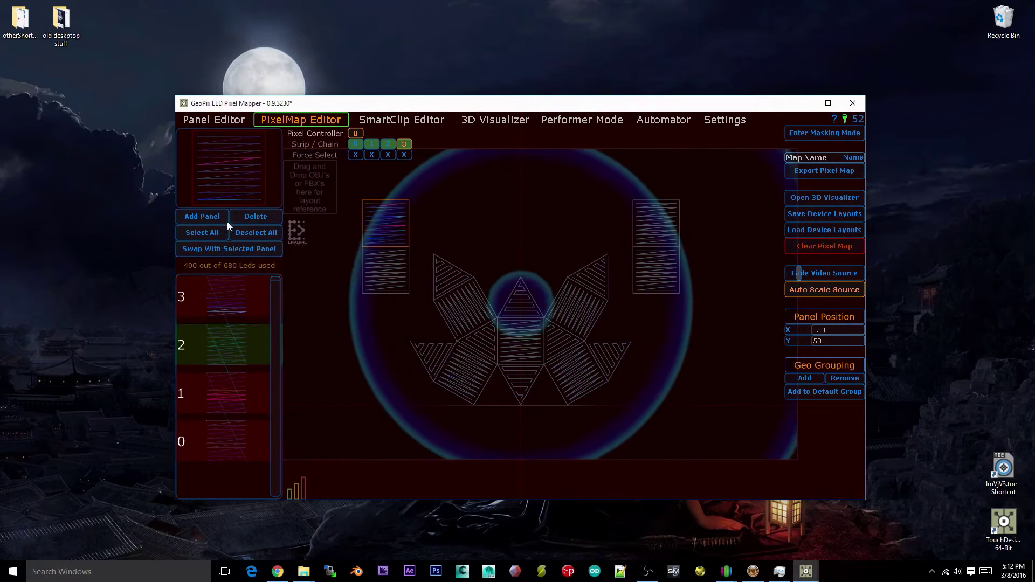
pyautogui.keyDown('ctrl'); pyautogui.click(244, 296); pyautogui.keyUp('ctrl')
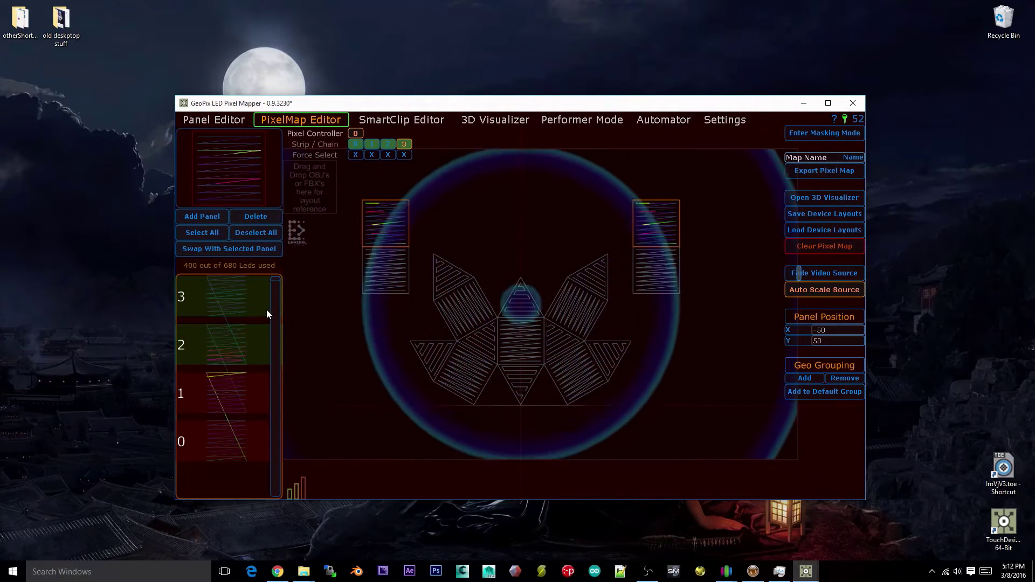
pyautogui.keyDown('ctrl'); pyautogui.click(225, 392); pyautogui.keyUp('ctrl')
pyautogui.keyDown('ctrl'); pyautogui.click(225, 436); pyautogui.keyUp('ctrl')
pyautogui.click(264, 218)
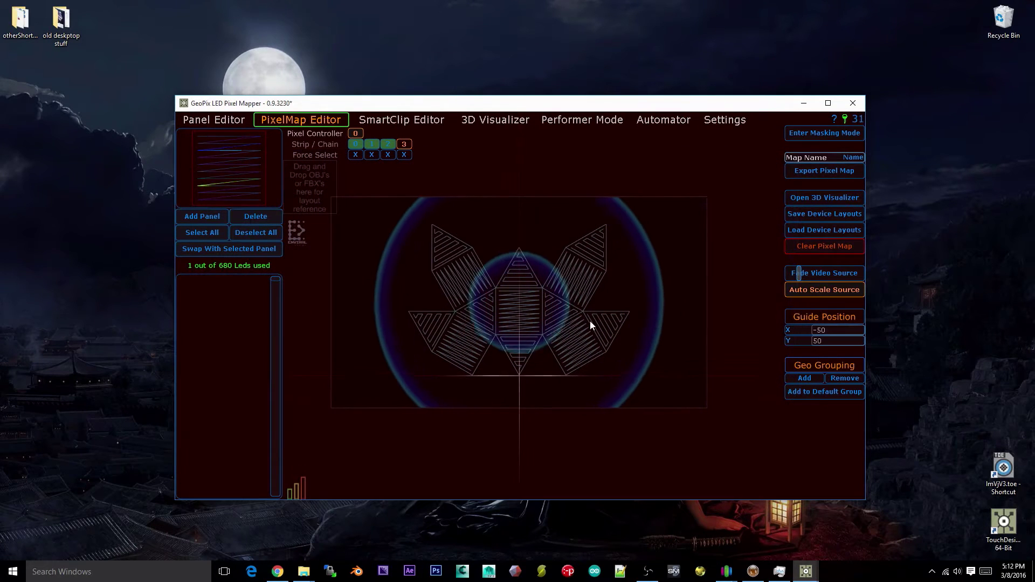
# Step: Add a new panel to strip 3, placed to the right of the other panels, and deselect it
pyautogui.click(198, 216)
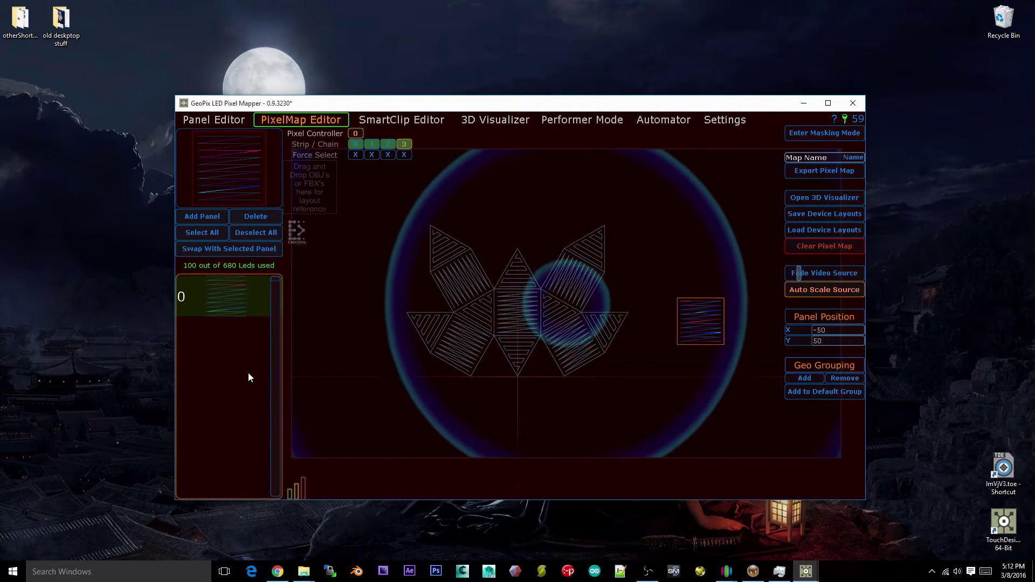
pyautogui.click(257, 309)
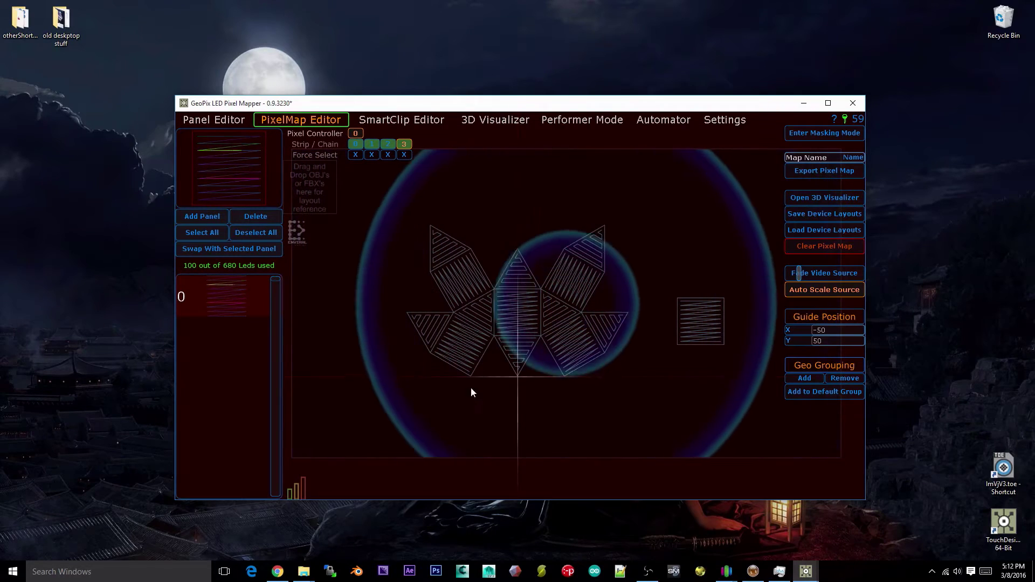
# Step: Select strip 3's only panel to examine its position fields against the guide's, and clear the selection
pyautogui.scroll(-3, 556, 338)
pyautogui.scroll(6, 525, 410)
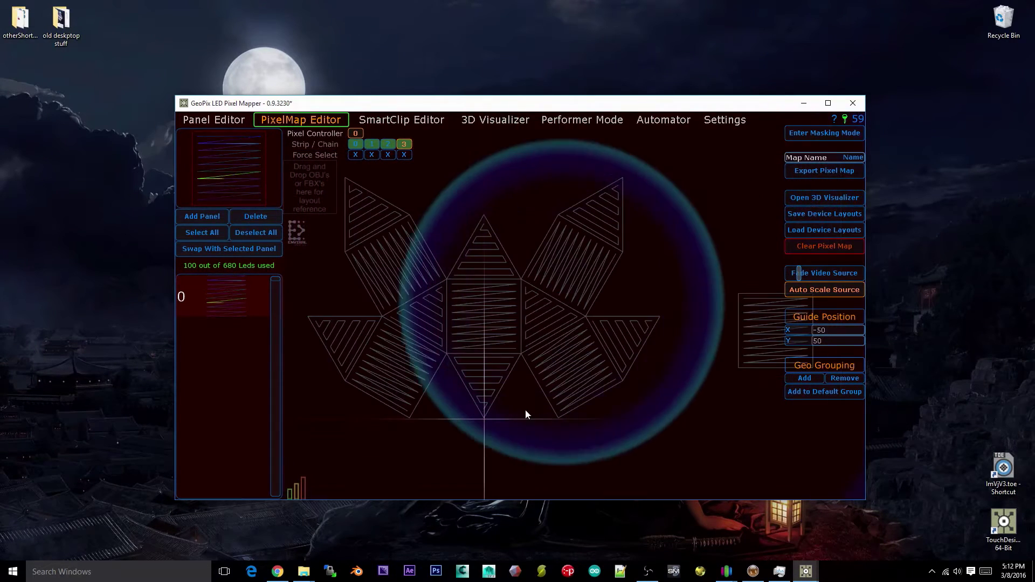
pyautogui.moveTo(471, 428); pyautogui.dragTo(493, 375, button='middle')
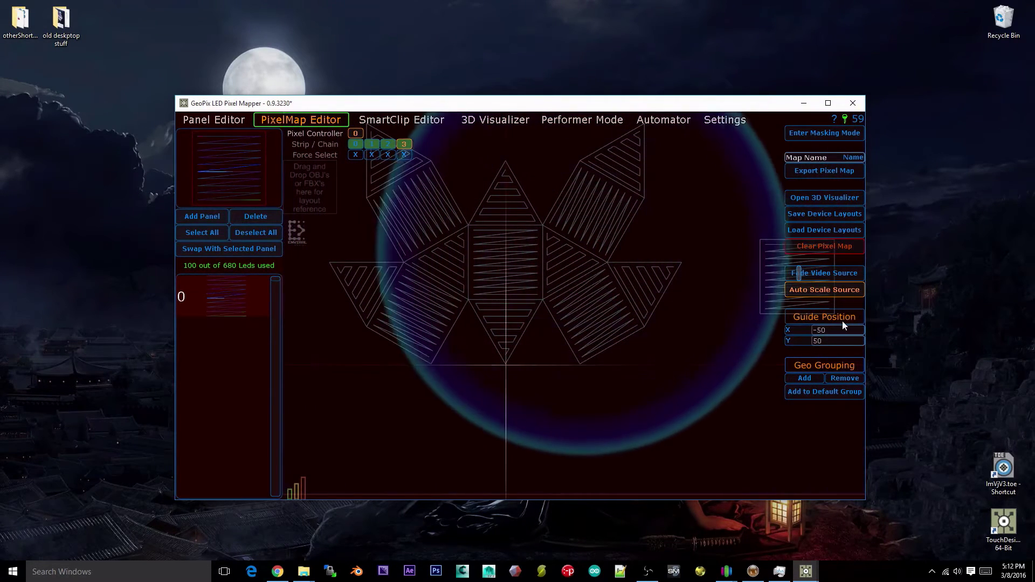
pyautogui.click(206, 292)
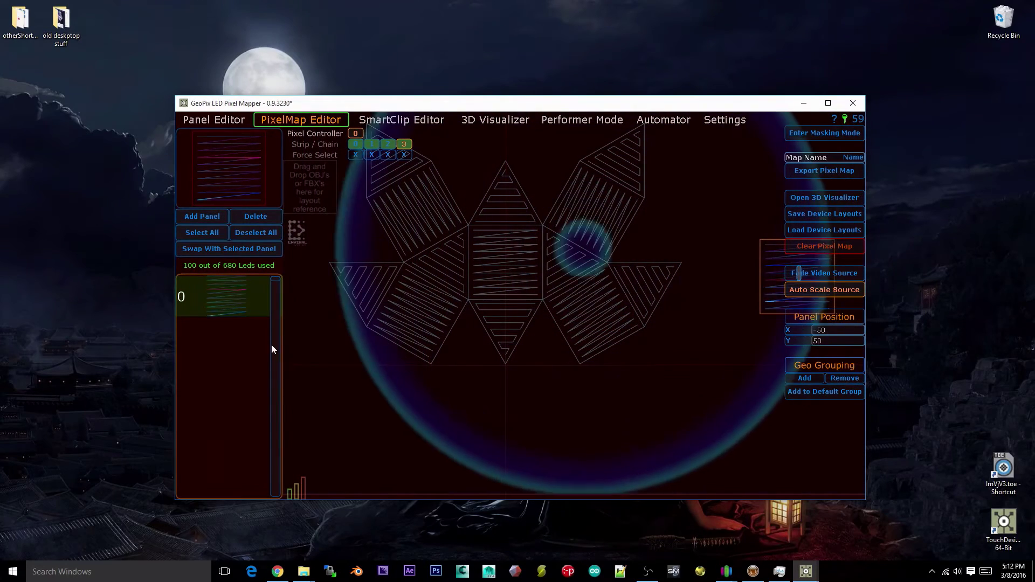
pyautogui.click(258, 348)
# Step: Place the guide above strip 3's separate panel and set the guide position to X 75 and Y 75
pyautogui.moveTo(616, 378); pyautogui.dragTo(448, 434, button='middle')
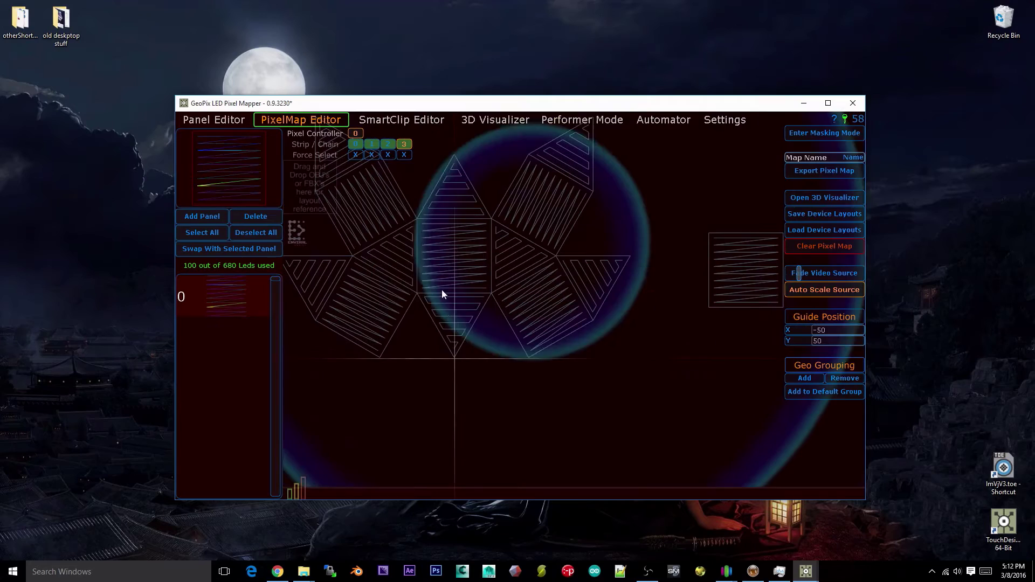
pyautogui.scroll(-3, 654, 295)
pyautogui.moveTo(540, 322); pyautogui.dragTo(465, 341, button='middle')
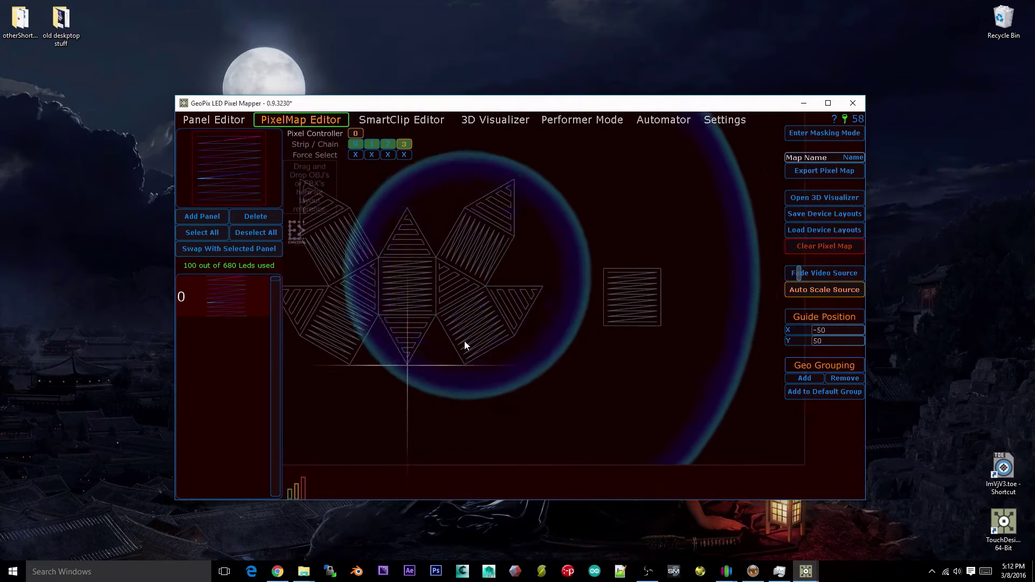
pyautogui.scroll(-2, 465, 341)
pyautogui.moveTo(473, 350); pyautogui.dragTo(613, 219)
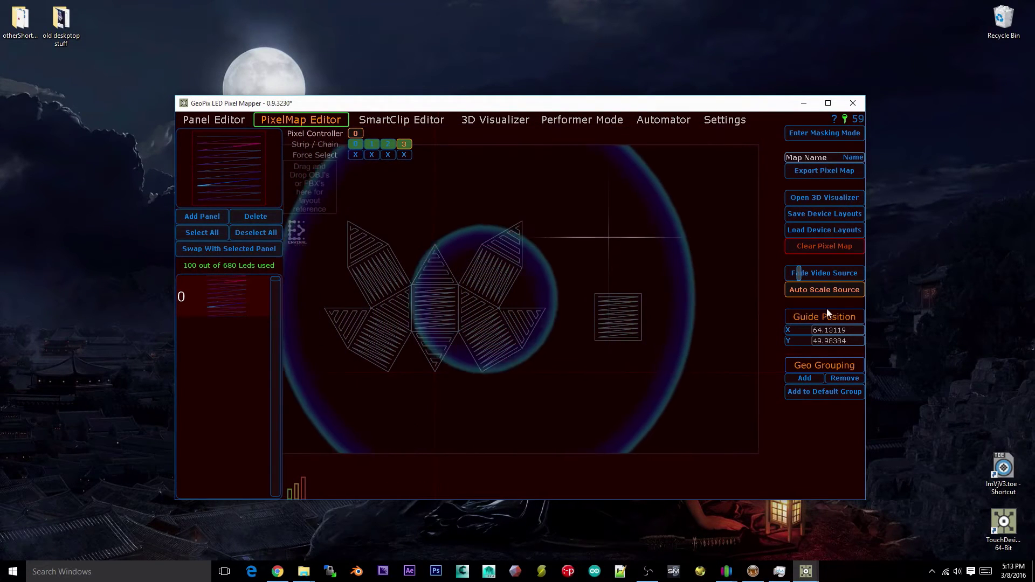
pyautogui.click(857, 330)
pyautogui.write('7')
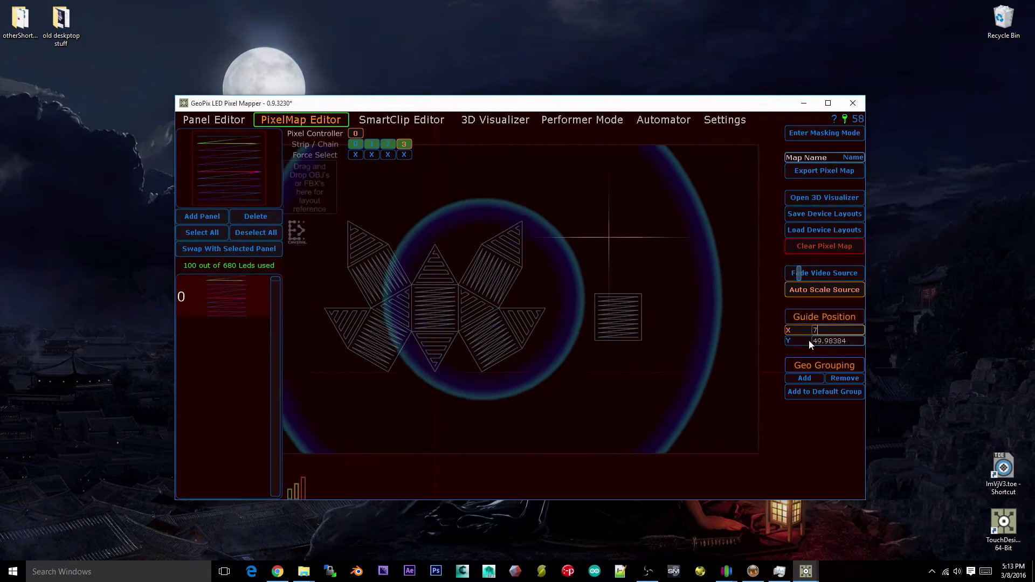
pyautogui.write('5')
pyautogui.click(830, 341)
pyautogui.write('75')
pyautogui.press('Return')
# Step: Select strip 3's panel and move it so that its upper corner sits on the guide
pyautogui.moveTo(676, 227); pyautogui.dragTo(646, 306, button='middle')
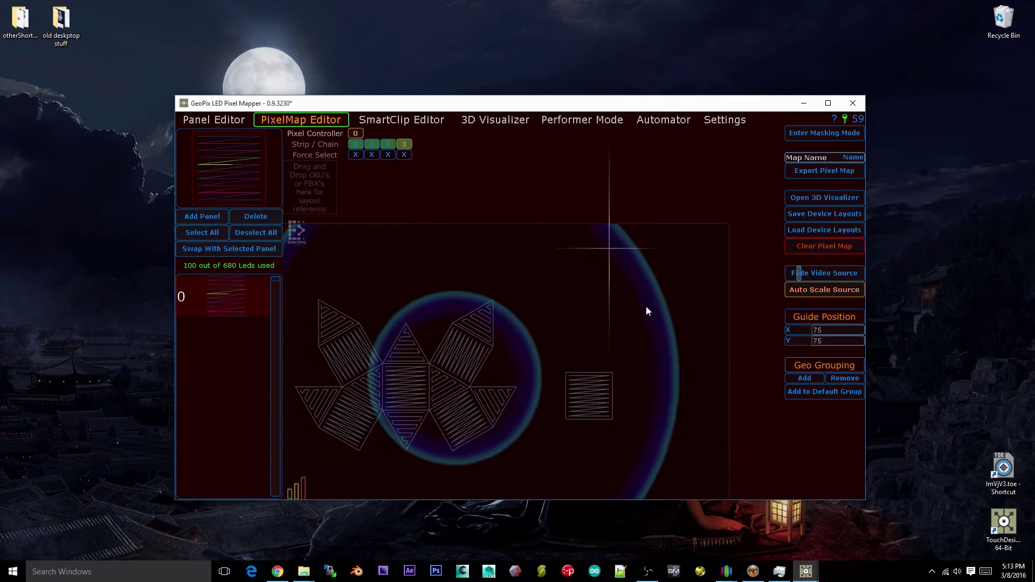
pyautogui.click(243, 294)
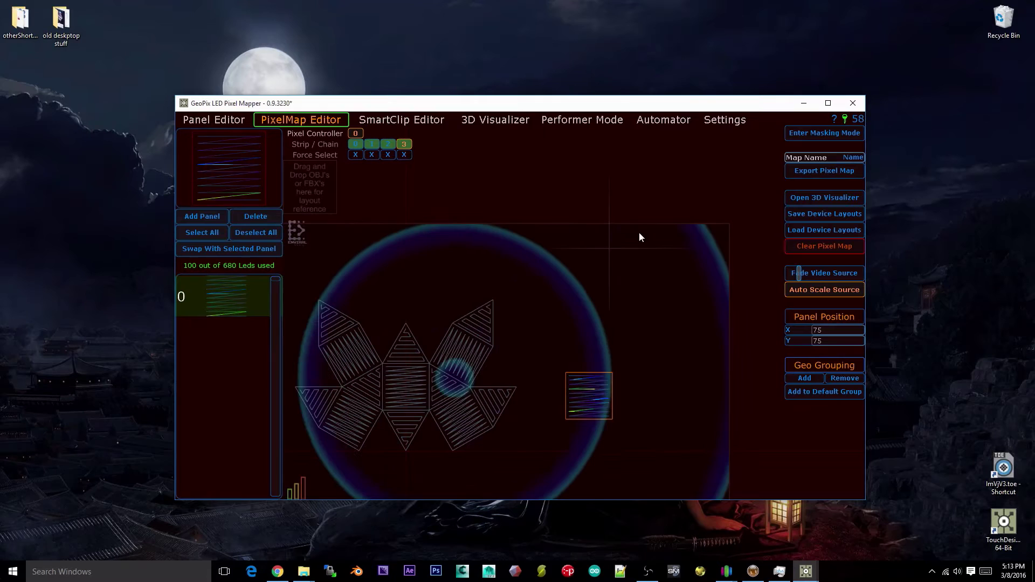
pyautogui.moveTo(614, 380); pyautogui.dragTo(626, 258)
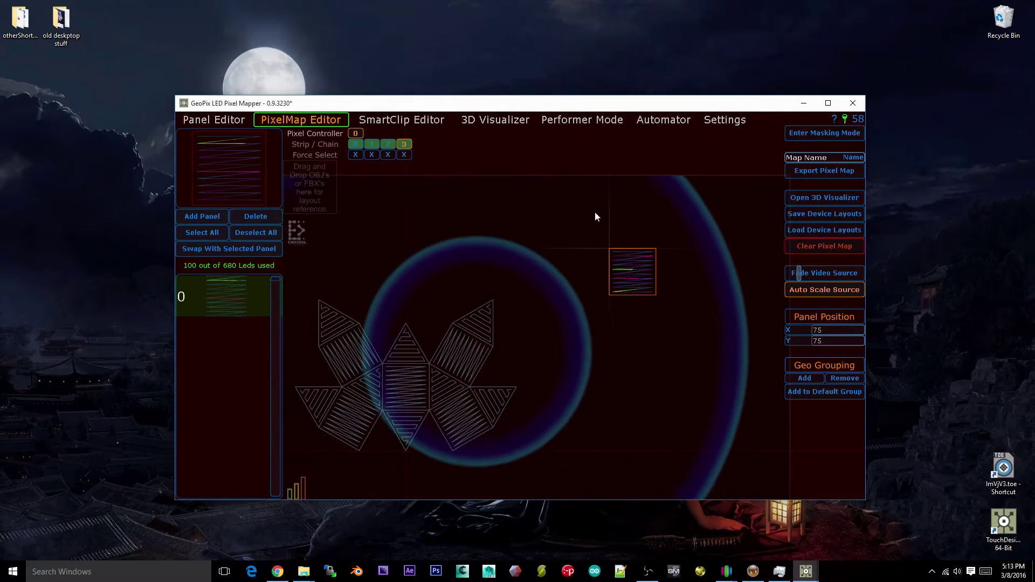
# Step: Examine the arrangement of the mapped panels up close and in the overall layout
pyautogui.moveTo(510, 302); pyautogui.dragTo(539, 273, button='middle')
pyautogui.scroll(3, 346, 412)
pyautogui.moveTo(413, 386); pyautogui.dragTo(556, 334, button='middle')
pyautogui.scroll(2, 572, 302)
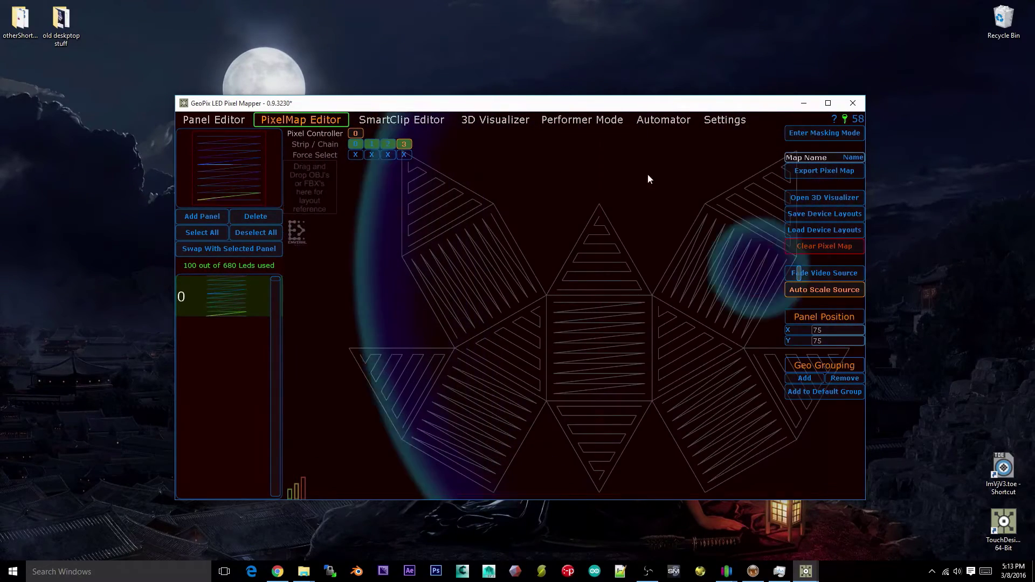
pyautogui.moveTo(638, 317); pyautogui.dragTo(573, 299, button='middle')
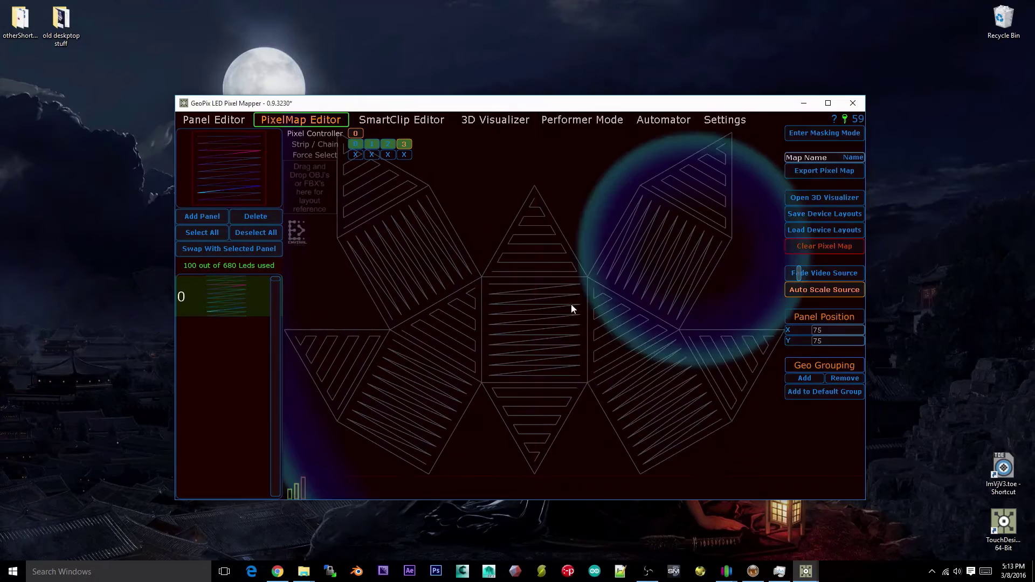
pyautogui.scroll(-4, 653, 306)
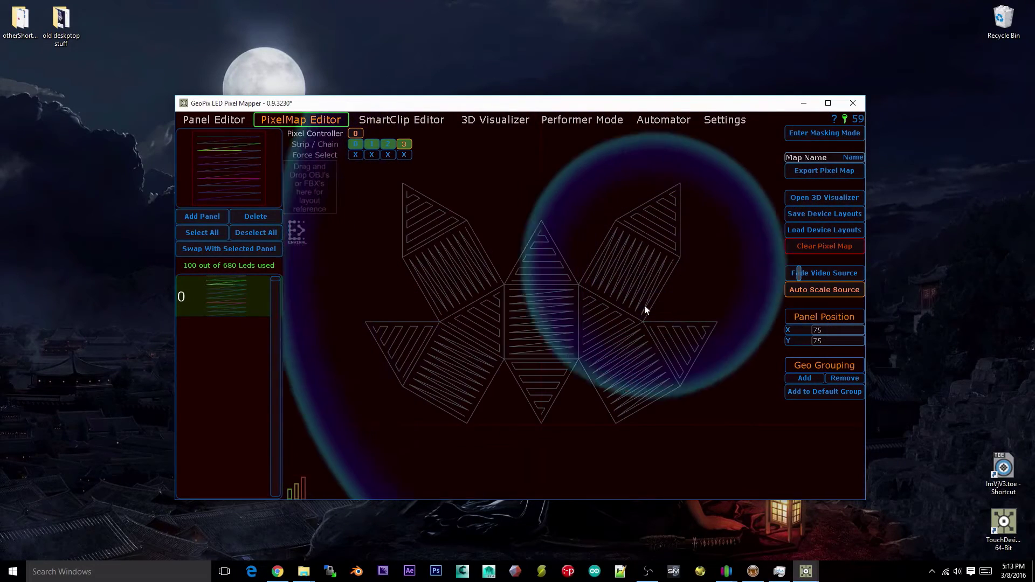
pyautogui.moveTo(645, 306); pyautogui.dragTo(636, 310, button='middle')
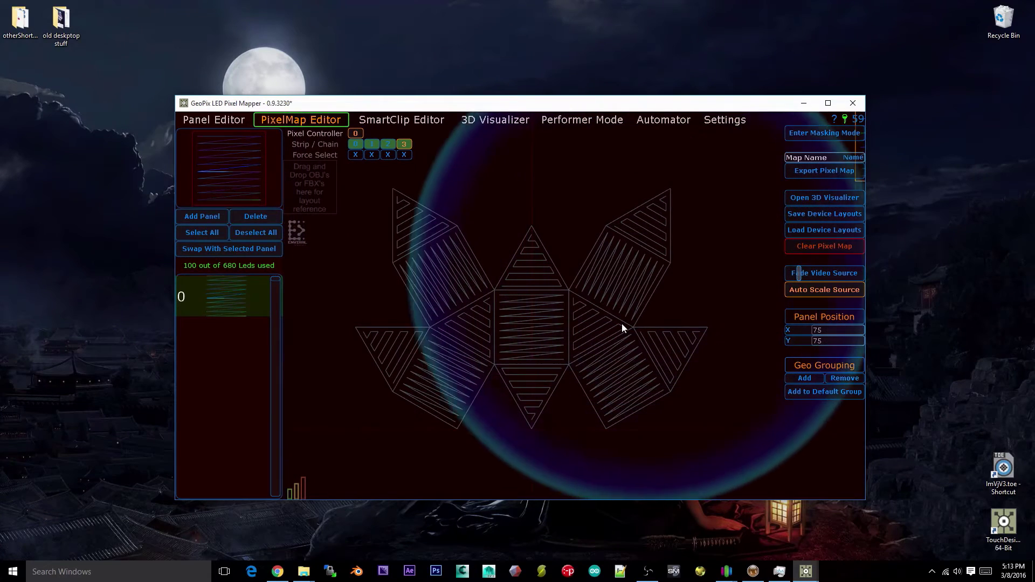
pyautogui.scroll(-3, 475, 310)
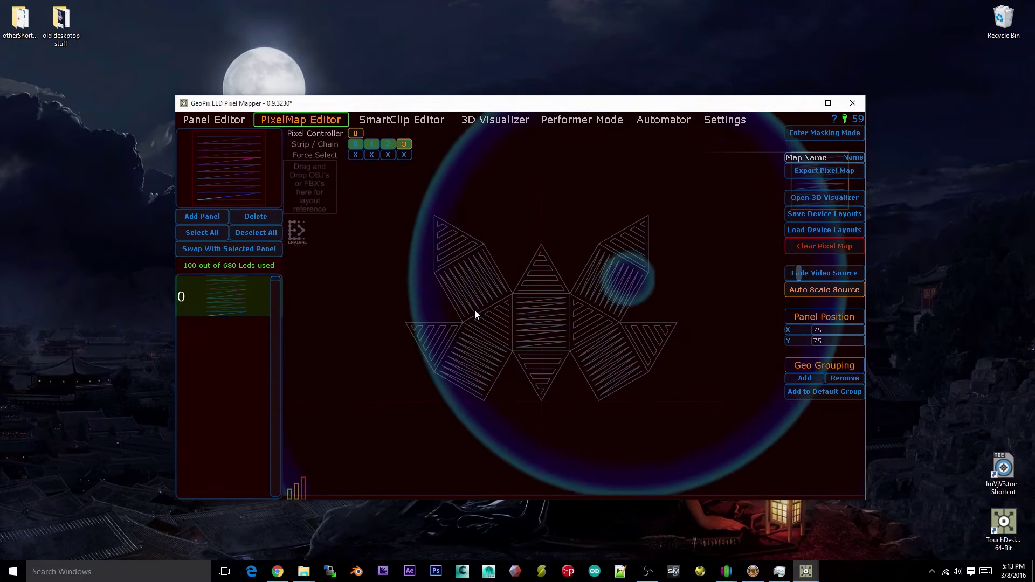
pyautogui.scroll(-3, 474, 303)
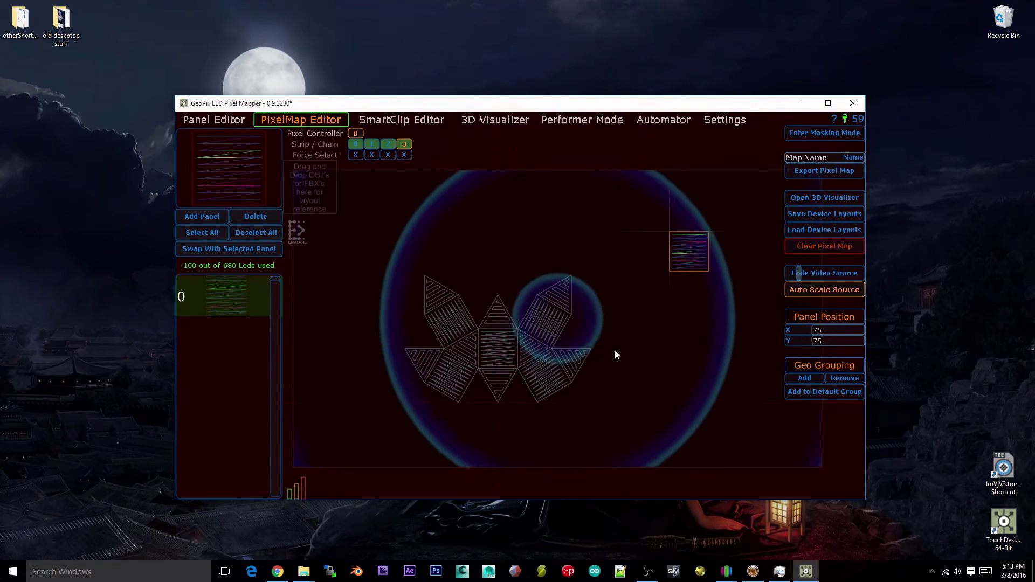
# Step: Delete the selected panel from strip 3 and set the guide position to X 0 and Y 0
pyautogui.click(263, 215)
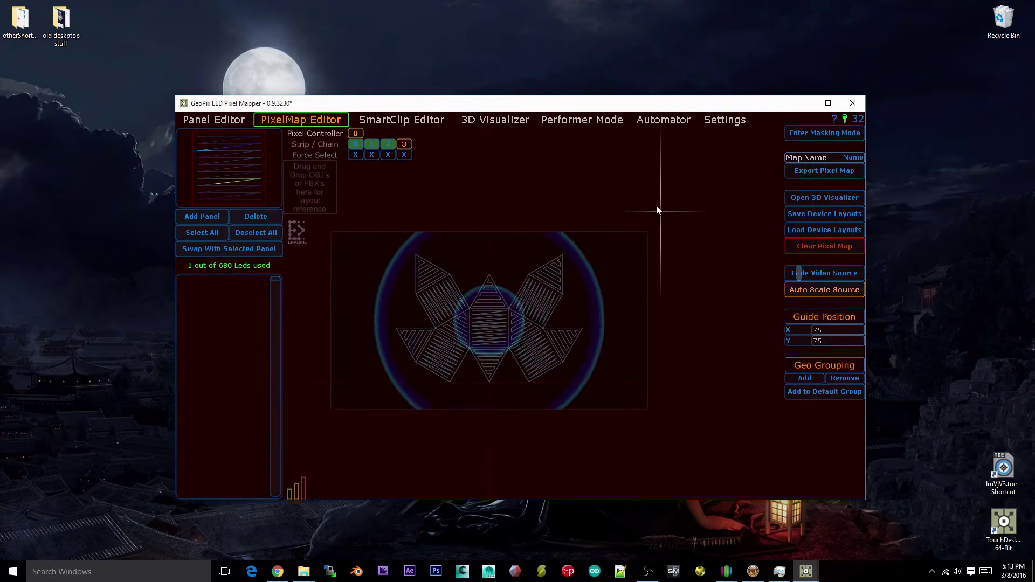
pyautogui.moveTo(656, 206); pyautogui.dragTo(550, 319)
pyautogui.write('0')
pyautogui.moveTo(859, 330); pyautogui.dragTo(666, 338)
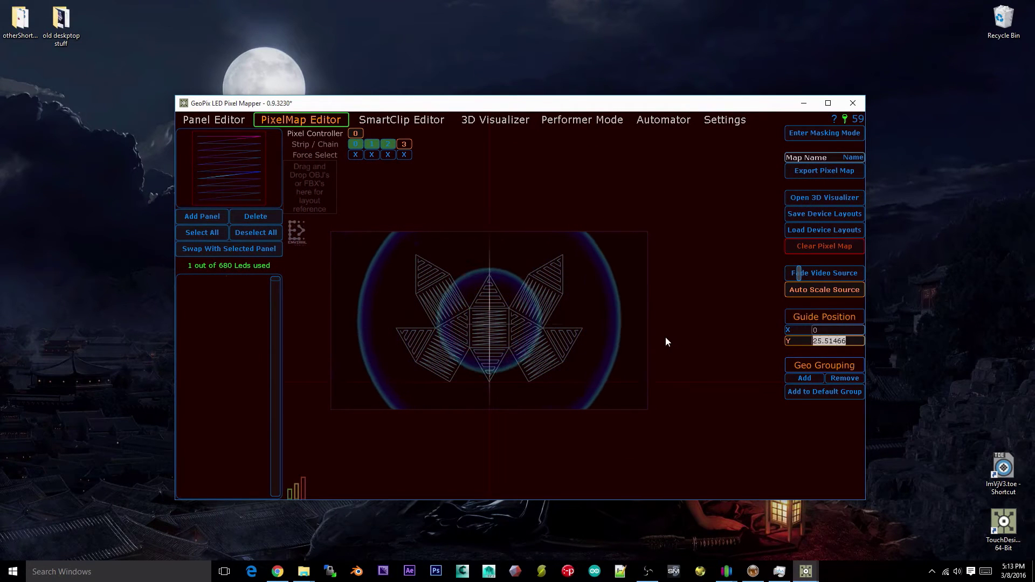
pyautogui.write('0')
pyautogui.press('Return')
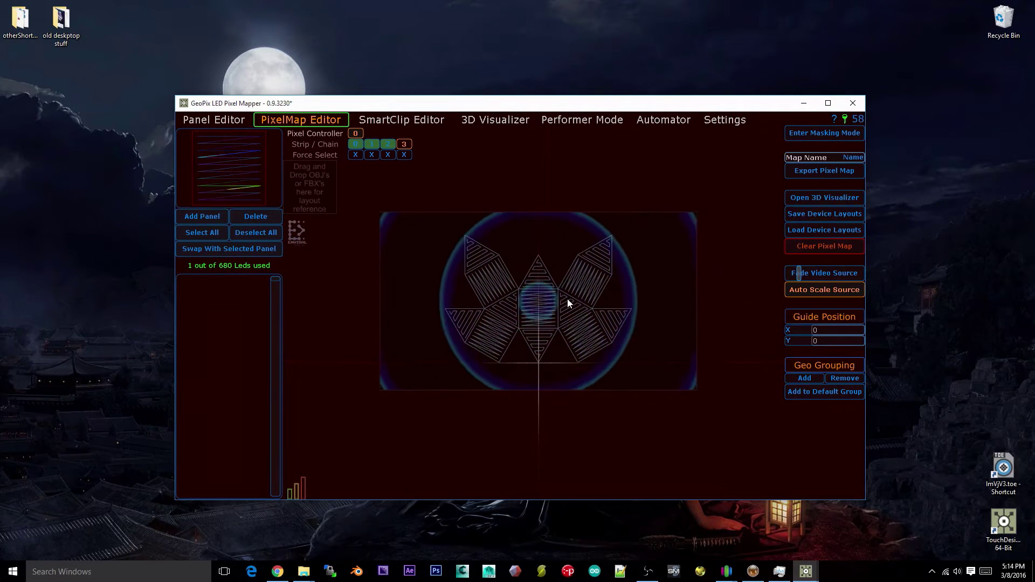
# Step: Show the device configuration settings and open the deviceLayouts folder in File Explorer, with both windows arranged side by side
pyautogui.click(729, 119)
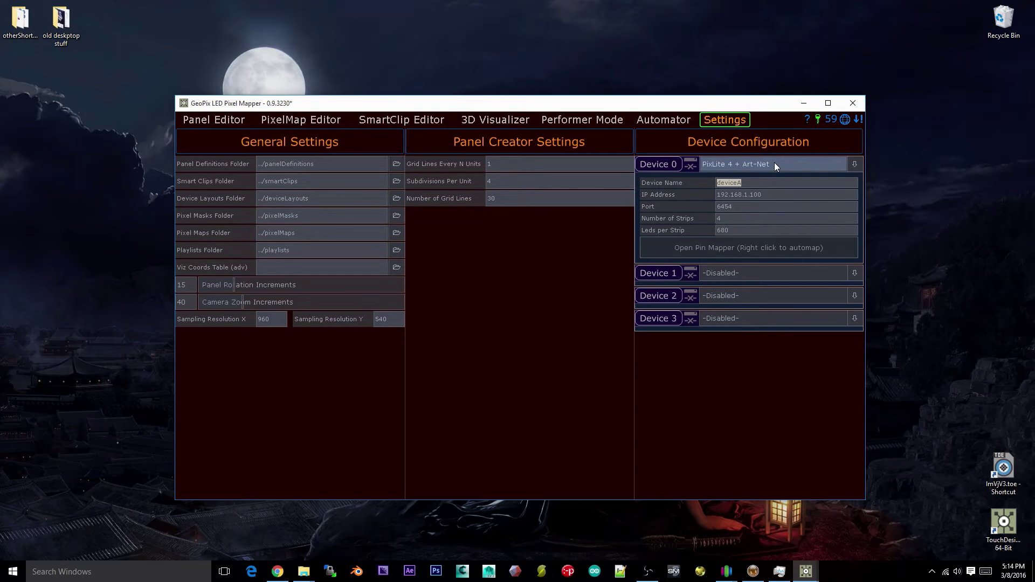
pyautogui.press('super+e')
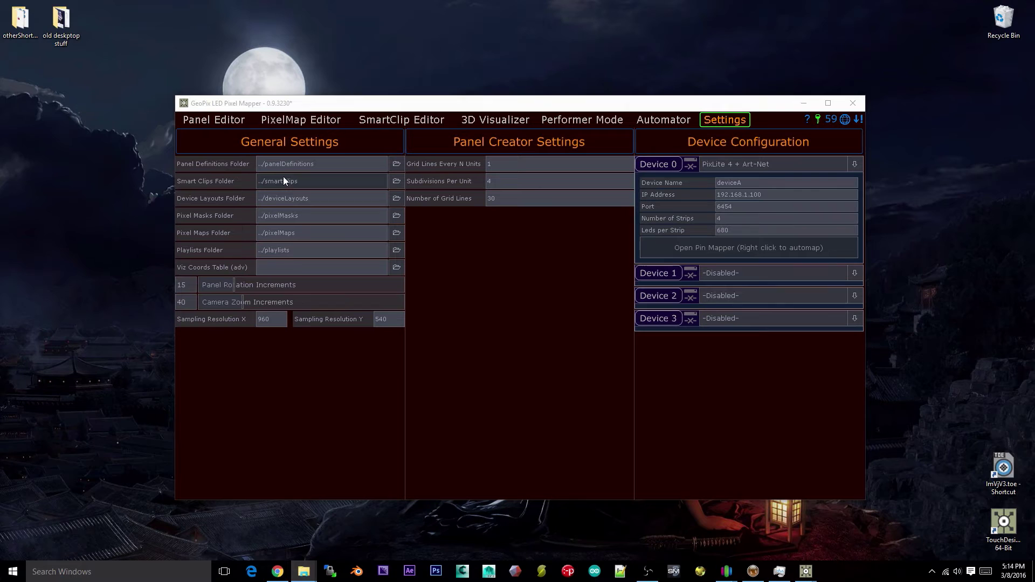
pyautogui.click(315, 197)
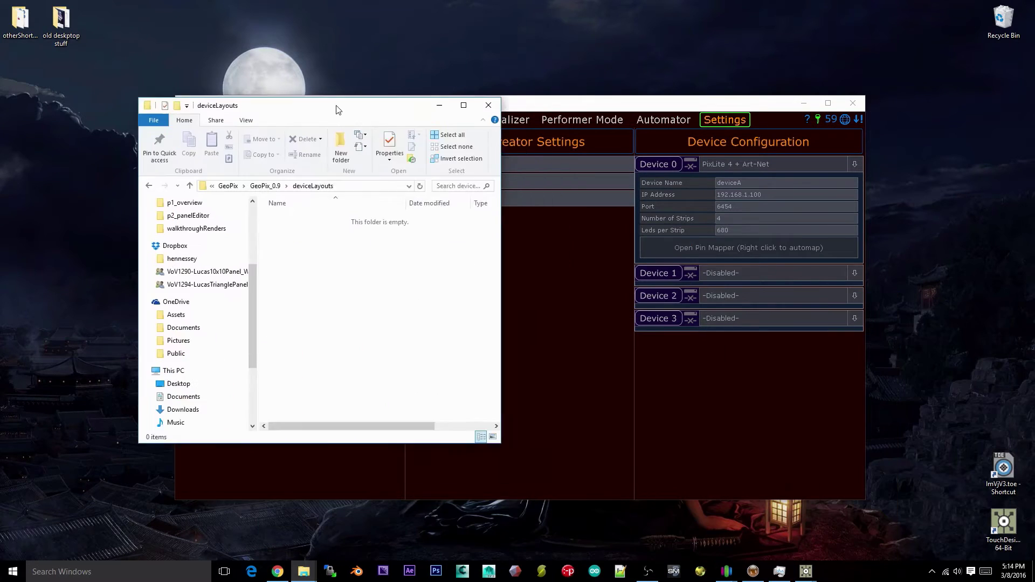
pyautogui.moveTo(335, 109); pyautogui.dragTo(204, 39)
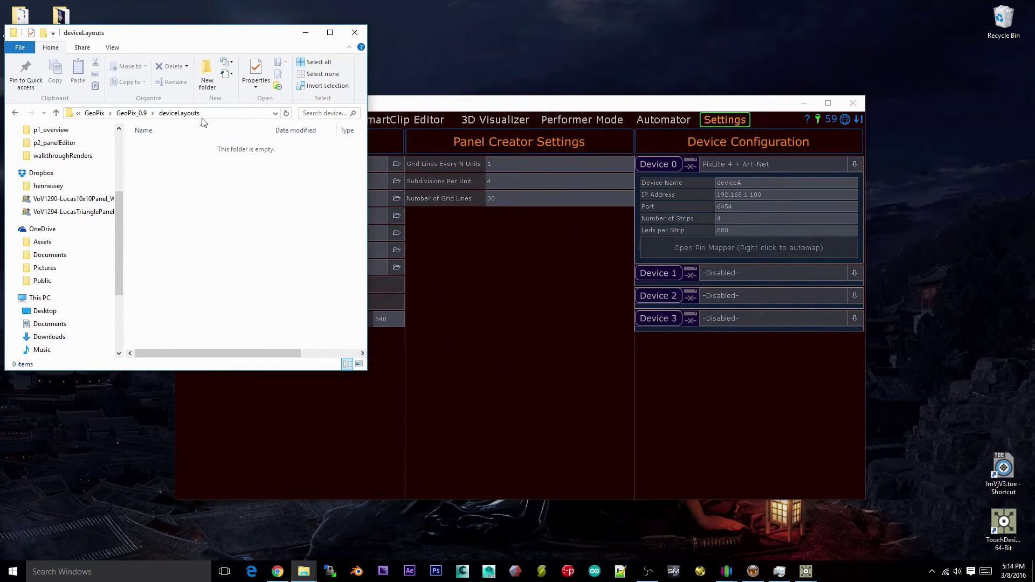
pyautogui.moveTo(417, 102); pyautogui.dragTo(526, 97)
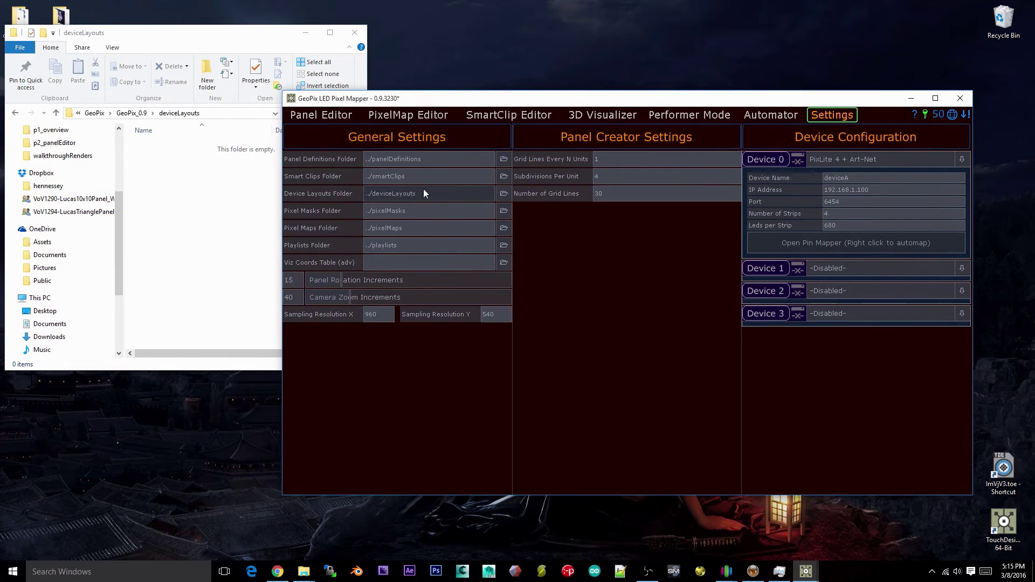
# Step: Check Device 0's name in the settings and save the device layouts from the PixelMap Editor
pyautogui.click(866, 180)
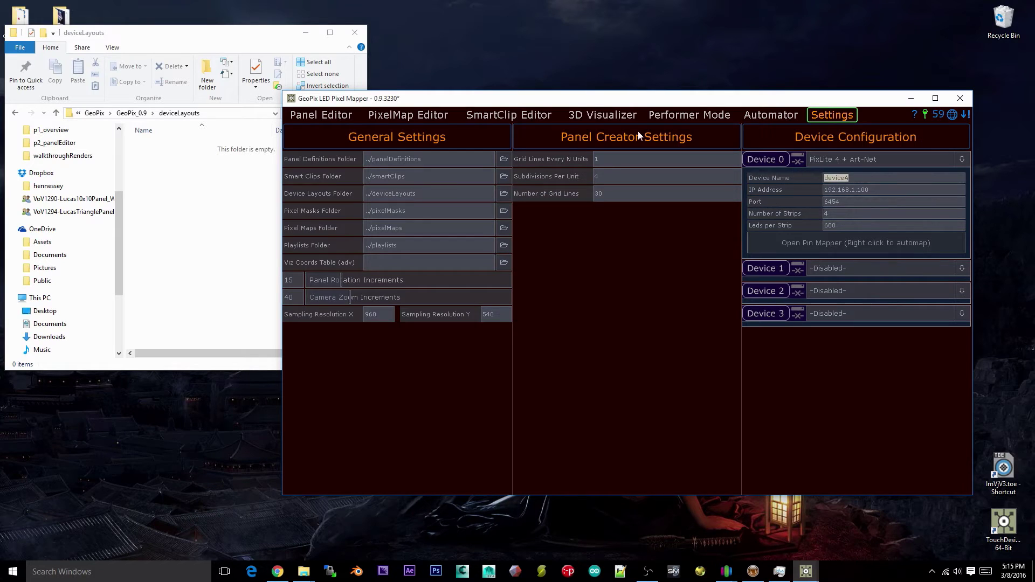
pyautogui.click(416, 116)
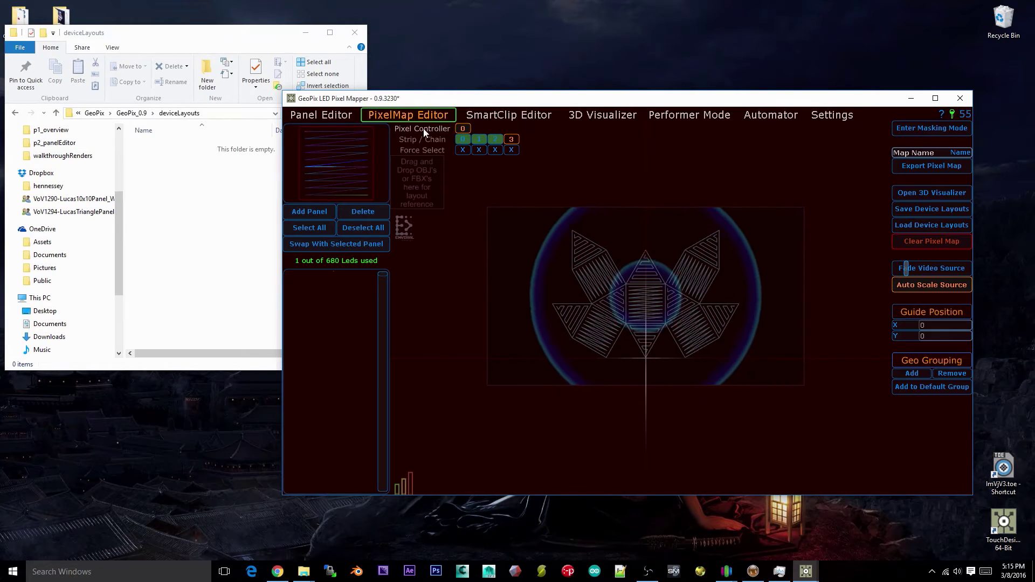
pyautogui.click(942, 209)
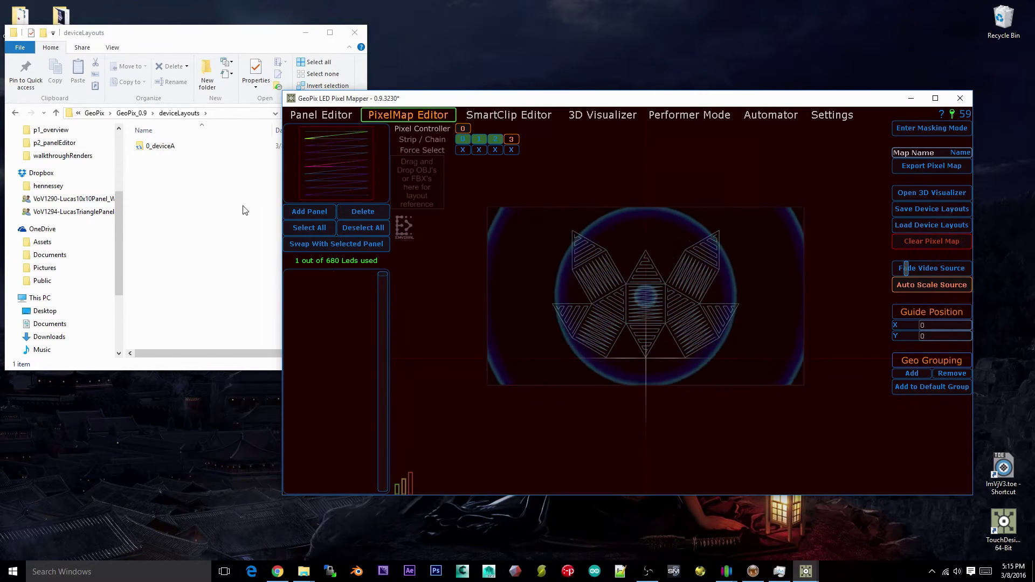
# Step: Compare the name of the saved layout folder with Device 0's name in the settings
pyautogui.click(159, 149)
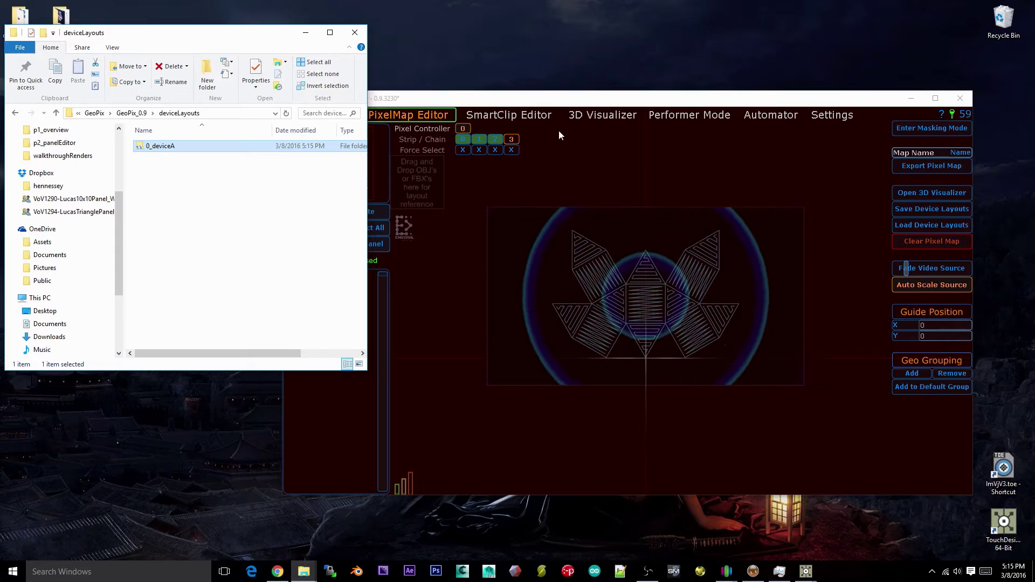
pyautogui.click(825, 117)
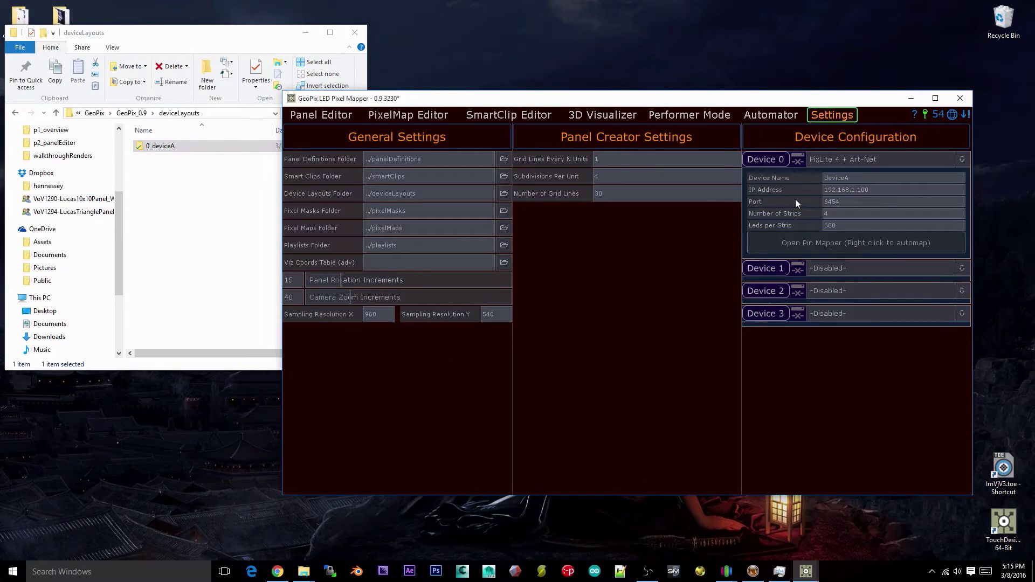
pyautogui.click(861, 177)
# Step: Examine the device and signal chain files inside the 0_deviceA folder, and return to the deviceLayouts folder
pyautogui.doubleClick(169, 150)
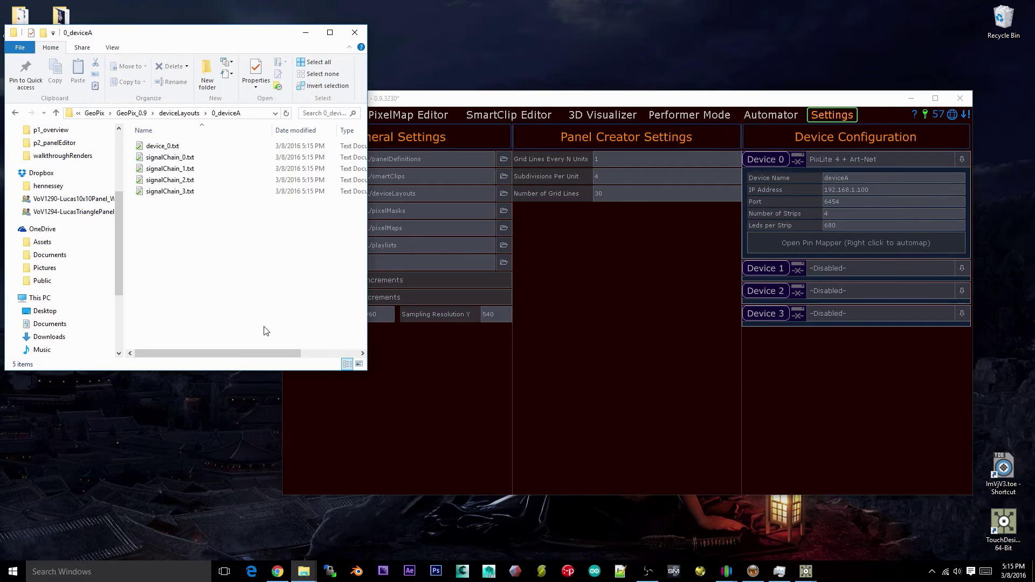
pyautogui.moveTo(226, 264); pyautogui.dragTo(162, 129)
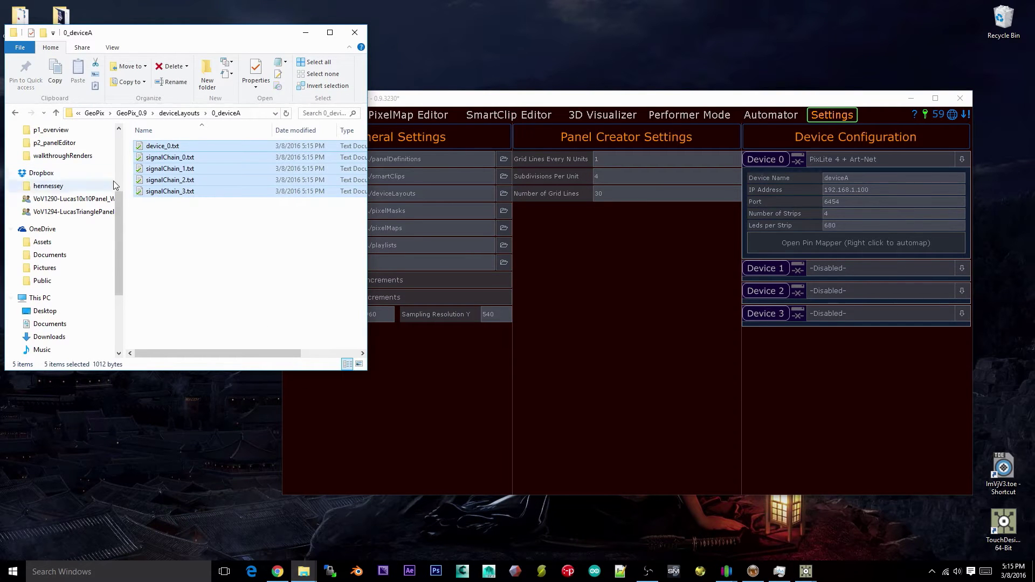
pyautogui.click(173, 238)
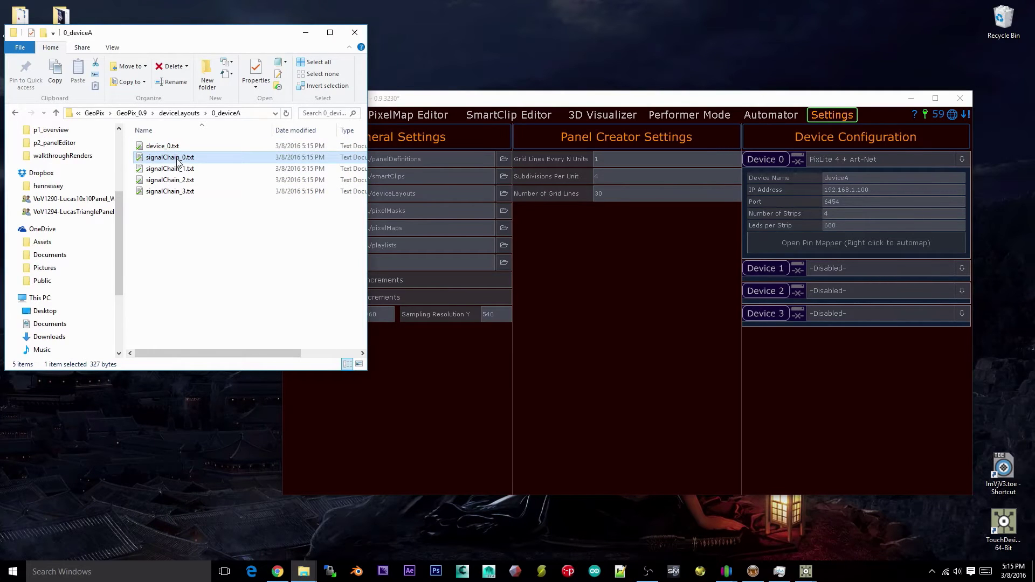
pyautogui.click(189, 192)
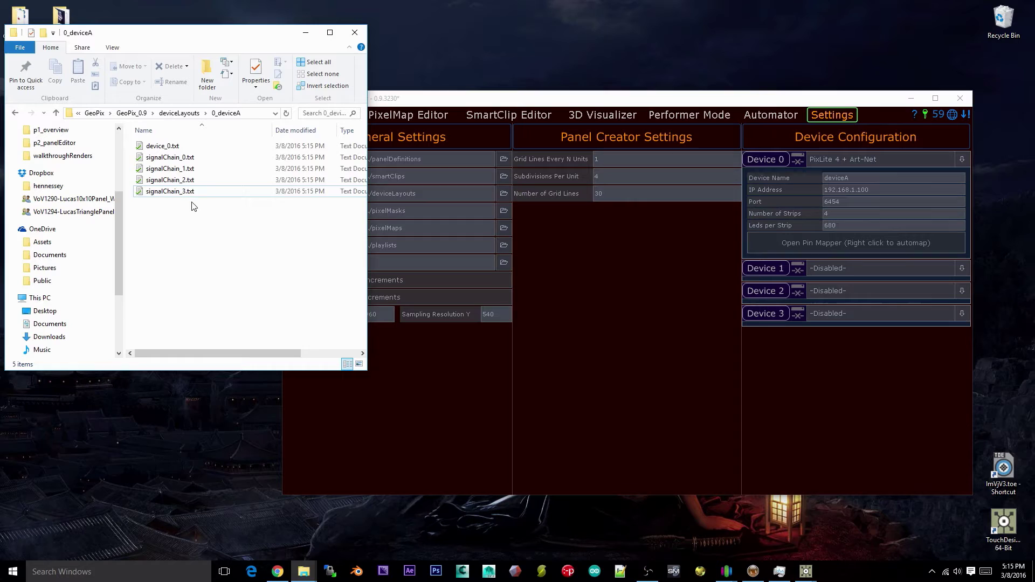
pyautogui.click(179, 113)
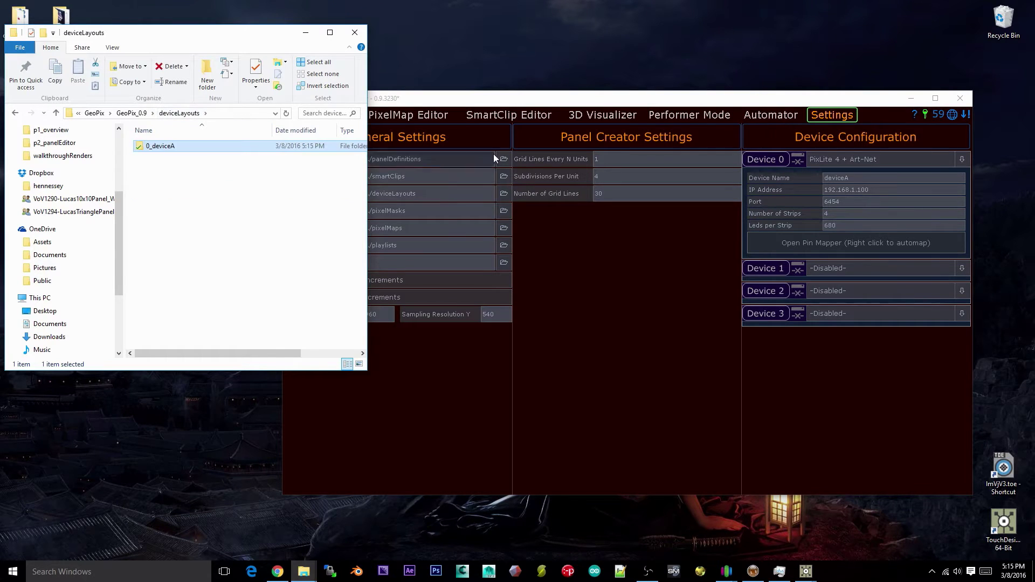
# Step: Set Device 0's name to someOtherName in the settings and return to the PixelMap Editor
pyautogui.click(559, 101)
pyautogui.click(853, 176)
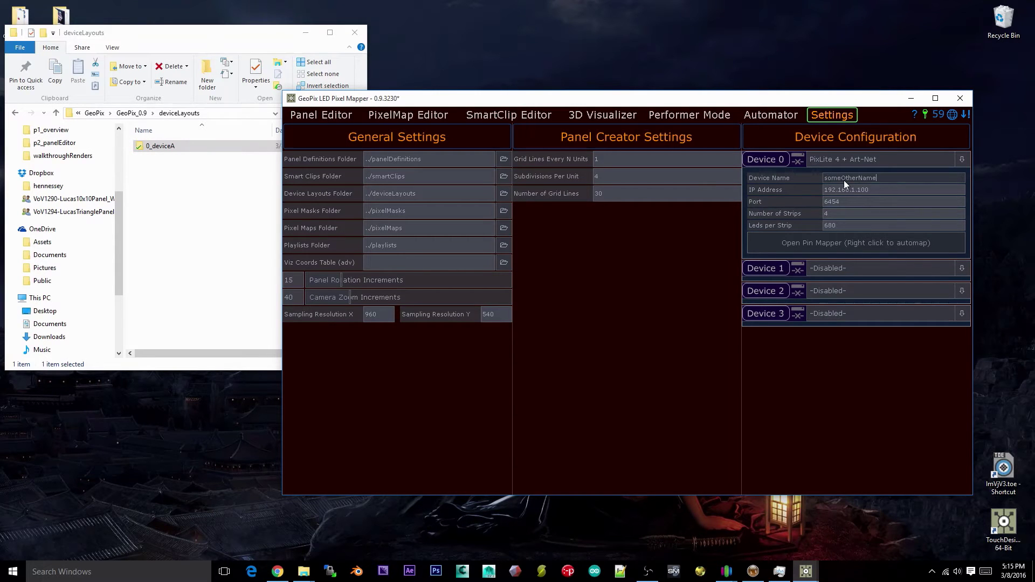
pyautogui.click(429, 116)
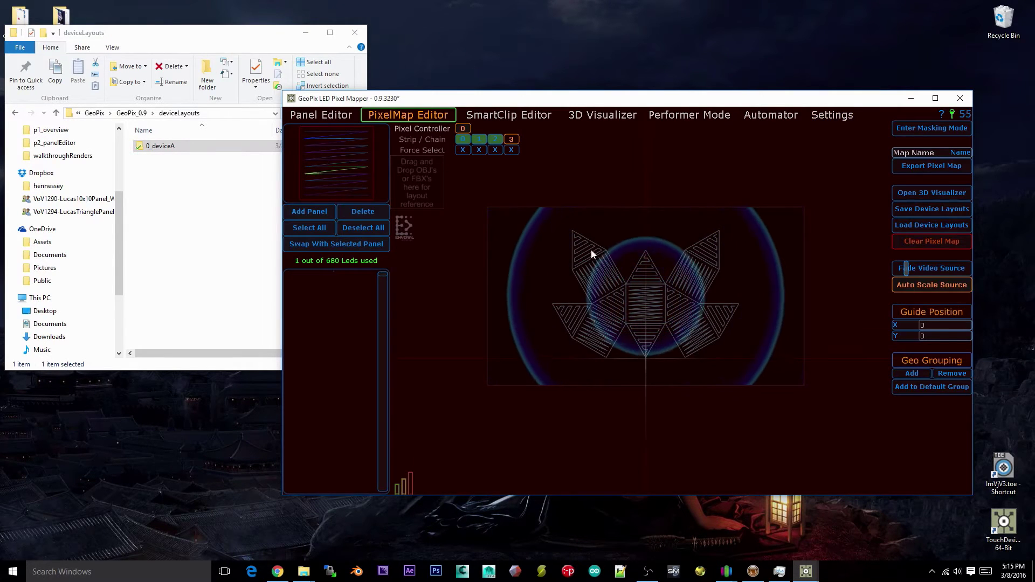
# Step: Force-select all panels of strip 1 and move them up, well away from the rest of the layout
pyautogui.click(479, 151)
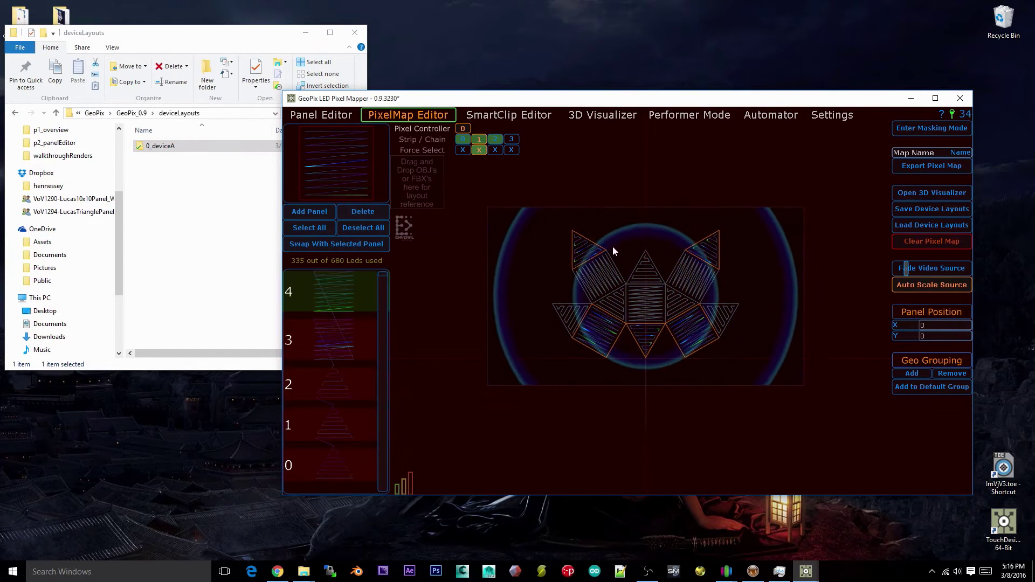
pyautogui.moveTo(613, 247); pyautogui.dragTo(619, 309, button='middle')
pyautogui.moveTo(624, 389); pyautogui.dragTo(624, 232)
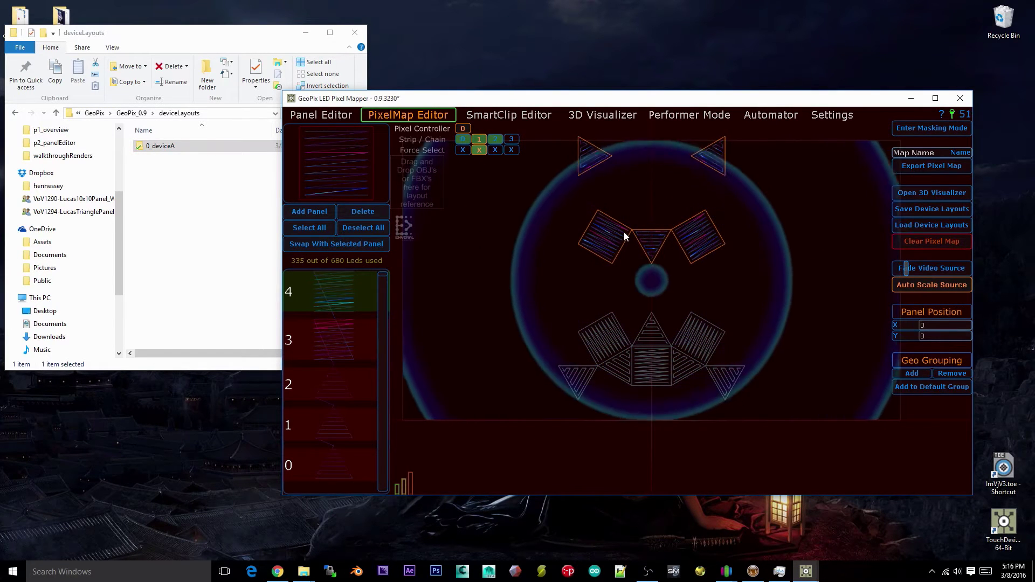
pyautogui.scroll(-3, 624, 232)
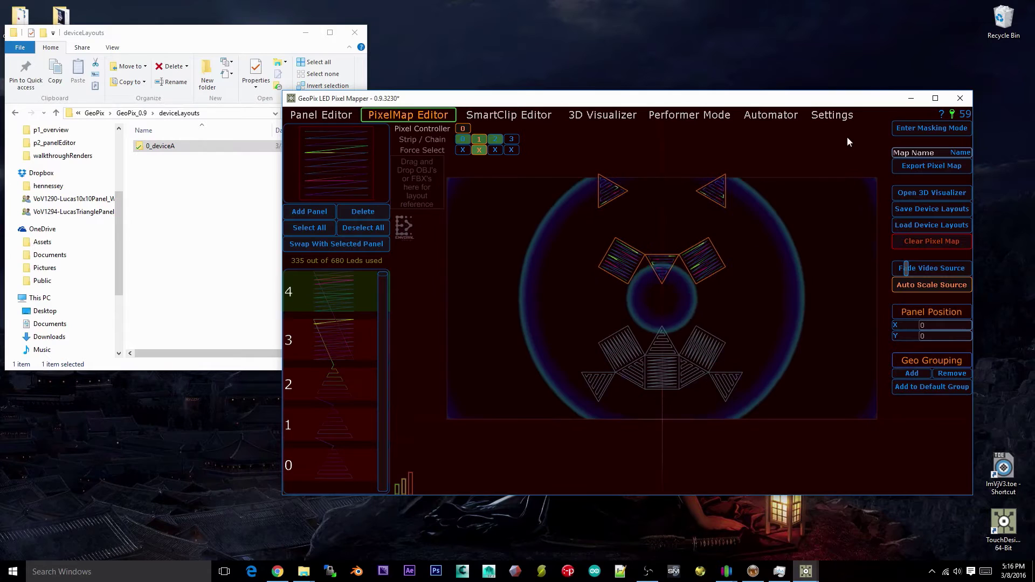
# Step: Recheck Device 0's name, save the device layouts from the PixelMap Editor, and switch to the deviceLayouts folder
pyautogui.click(832, 115)
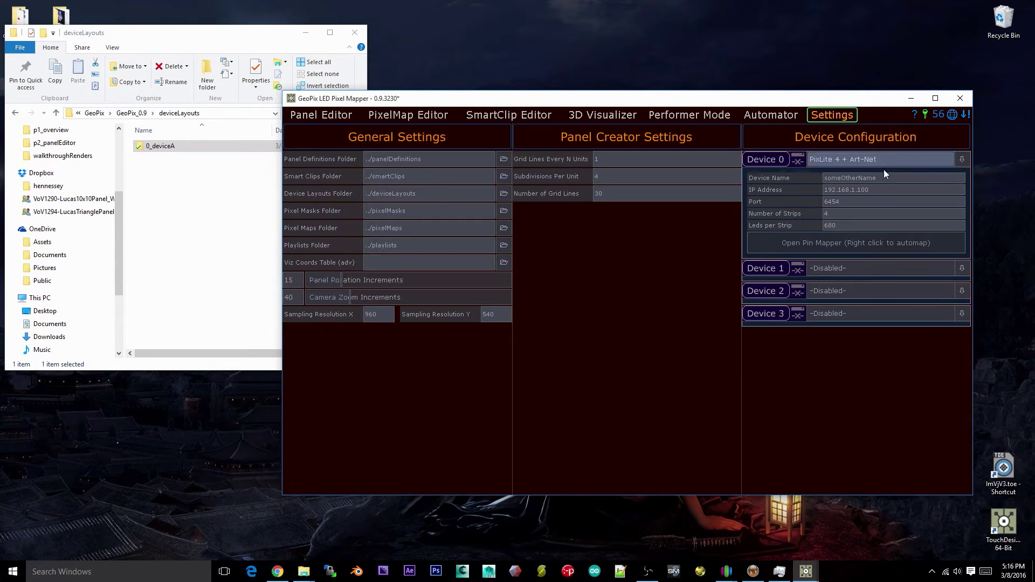
pyautogui.click(444, 116)
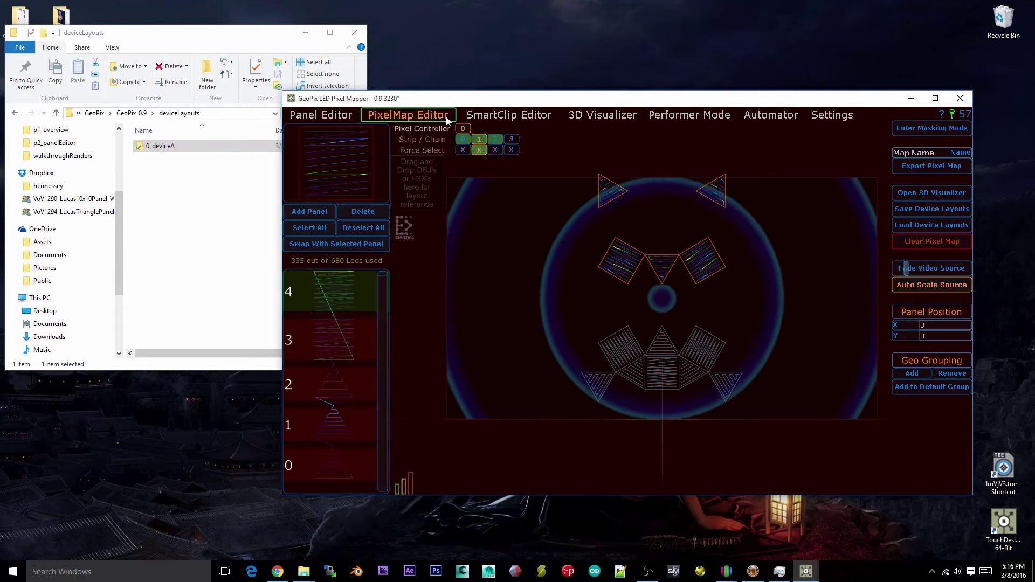
pyautogui.click(932, 209)
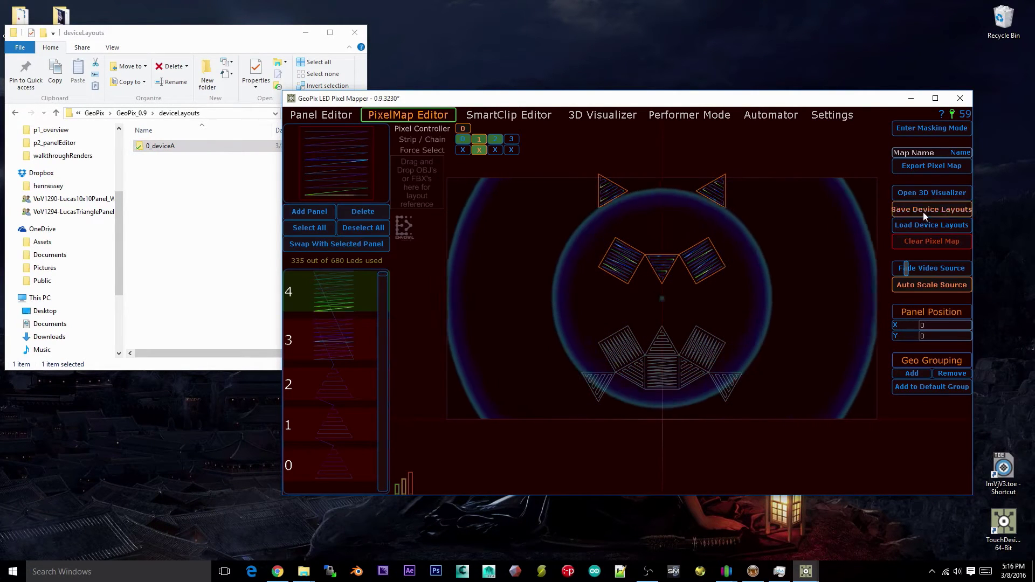
pyautogui.click(232, 186)
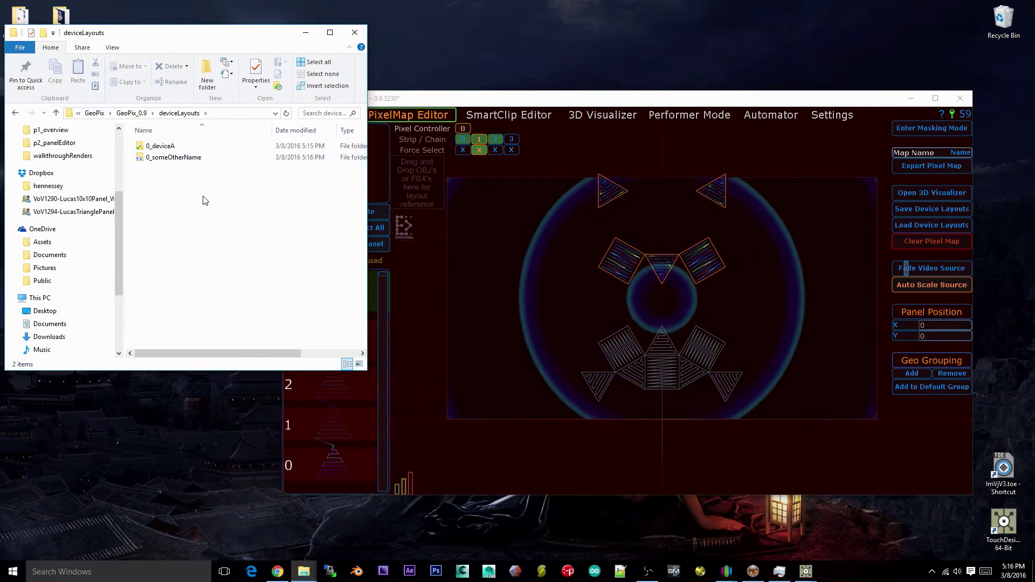
# Step: Copy the folder name 0_someOtherName into Device 0's name in the settings and remove its 0_ prefix
pyautogui.click(832, 115)
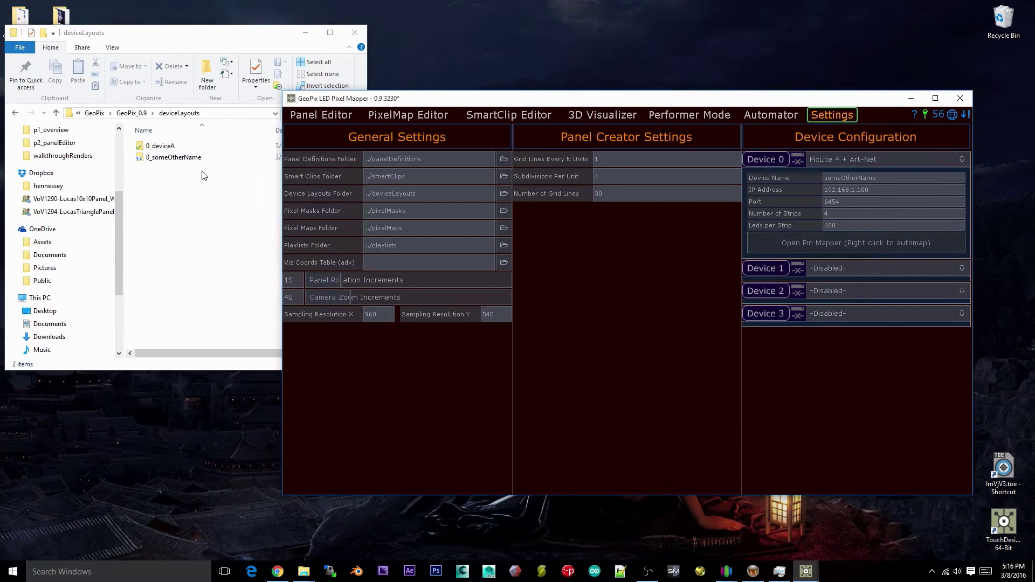
pyautogui.click(182, 157)
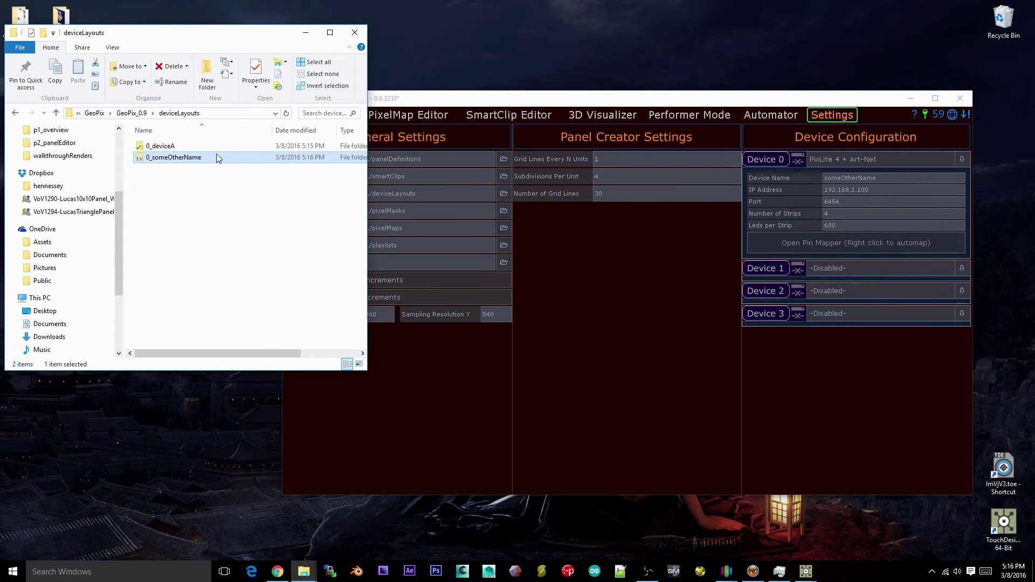
pyautogui.click(208, 159)
pyautogui.hotkey('ctrl', 'c')
pyautogui.click(216, 219)
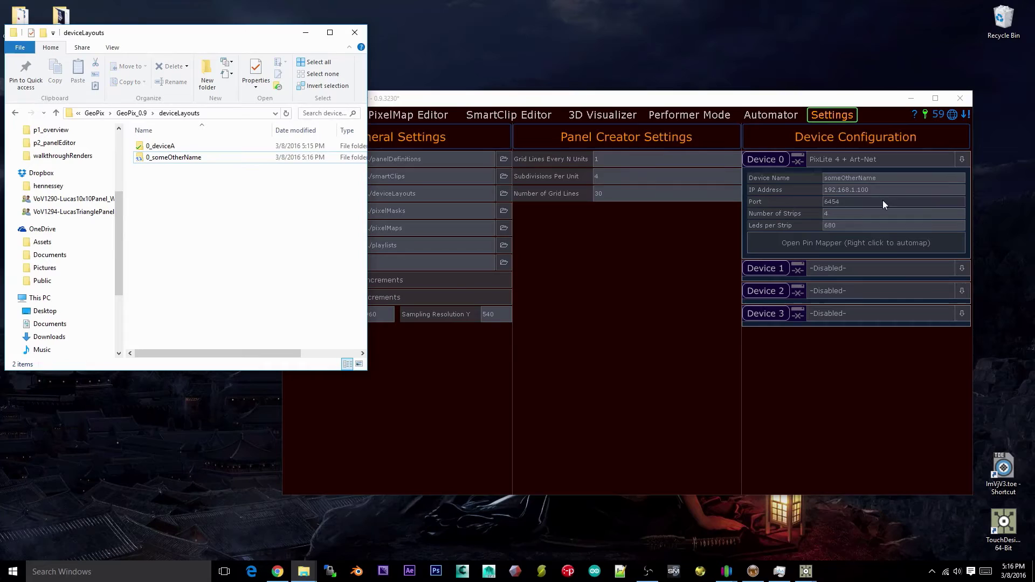
pyautogui.click(888, 177)
pyautogui.hotkey('ctrl', 'v')
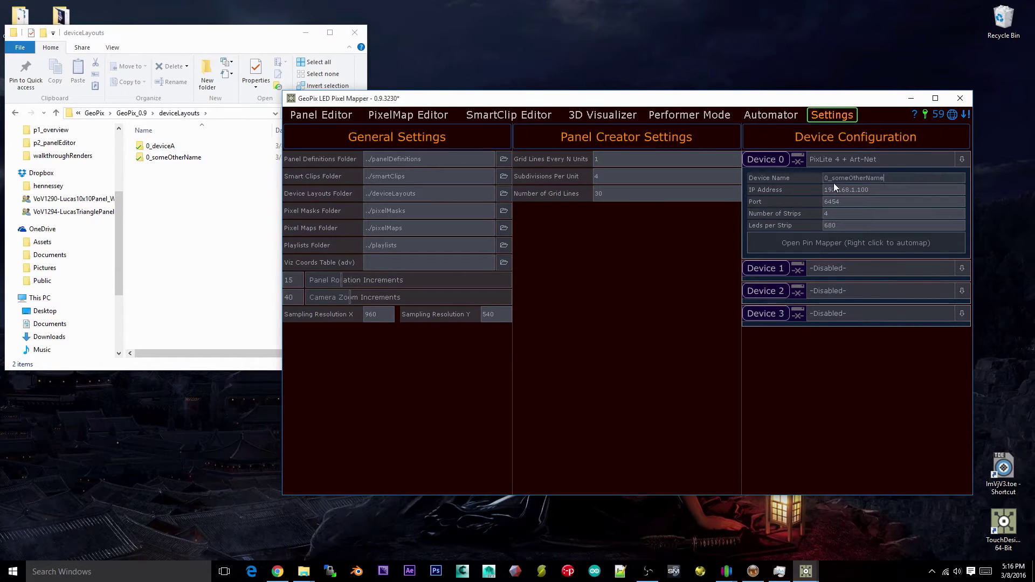
pyautogui.moveTo(832, 179); pyautogui.dragTo(759, 170)
pyautogui.press('BackSpace')
pyautogui.moveTo(836, 178); pyautogui.dragTo(834, 186)
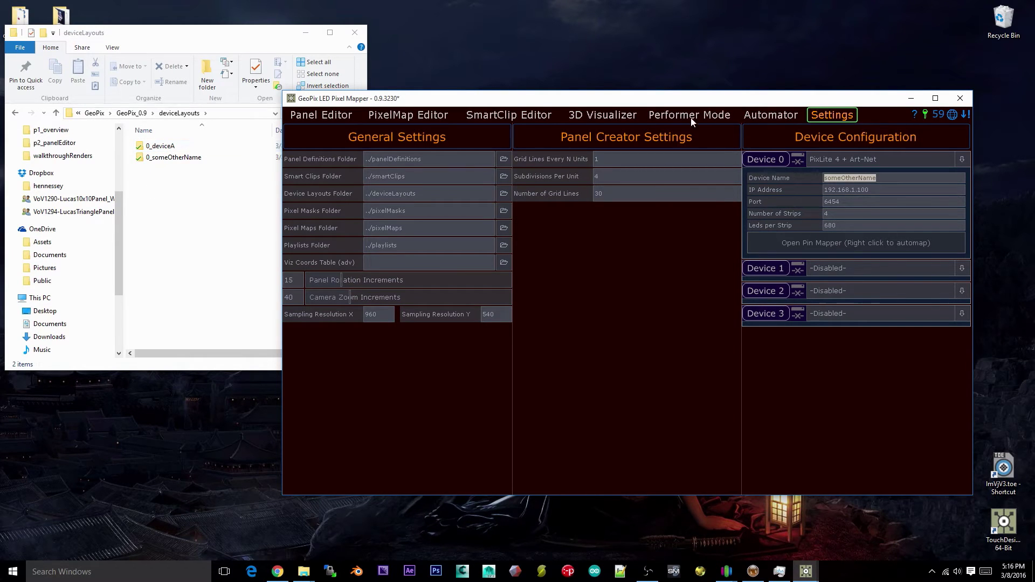
# Step: Set Device 0's name to deviceA, matching the 0_deviceA folder, and load the device layouts in the PixelMap Editor
pyautogui.click(167, 147)
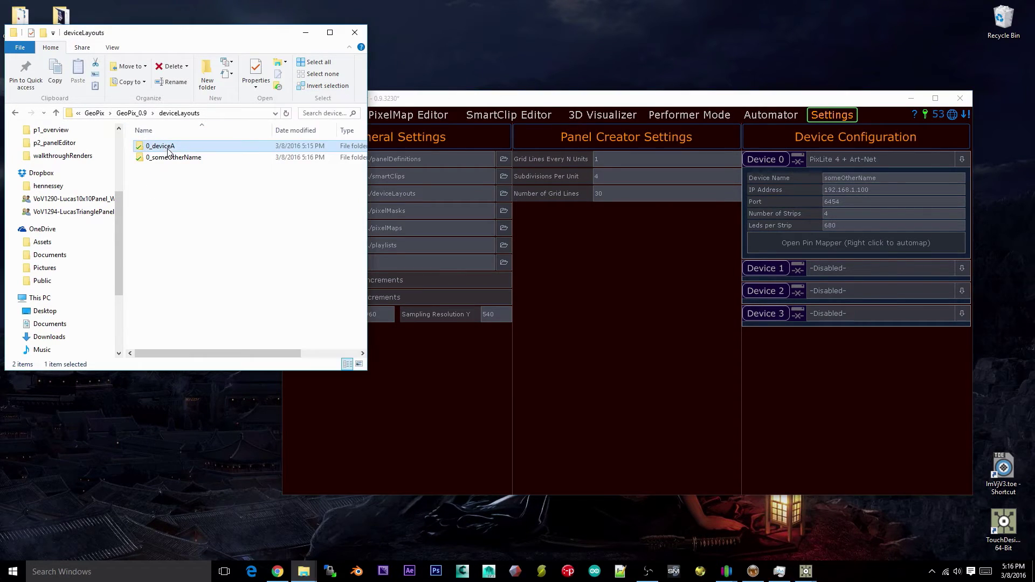
pyautogui.click(894, 178)
pyautogui.write('deviceA')
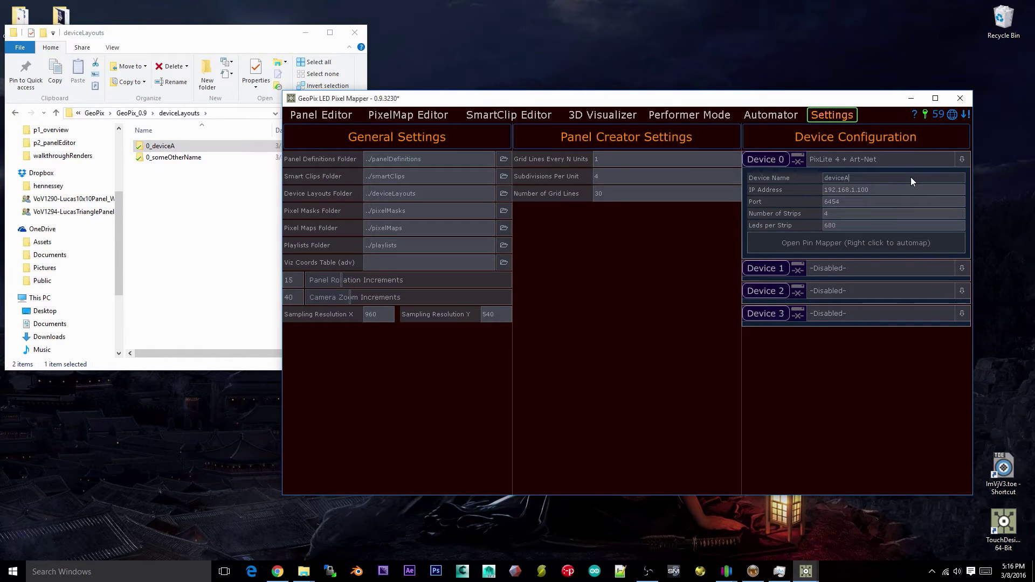
pyautogui.click(173, 235)
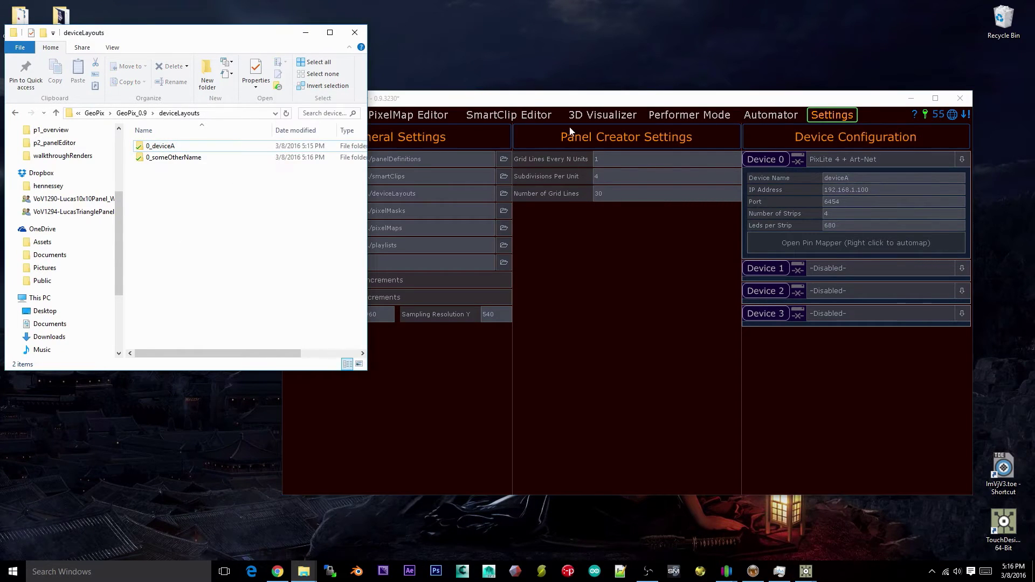
pyautogui.click(441, 117)
pyautogui.click(441, 118)
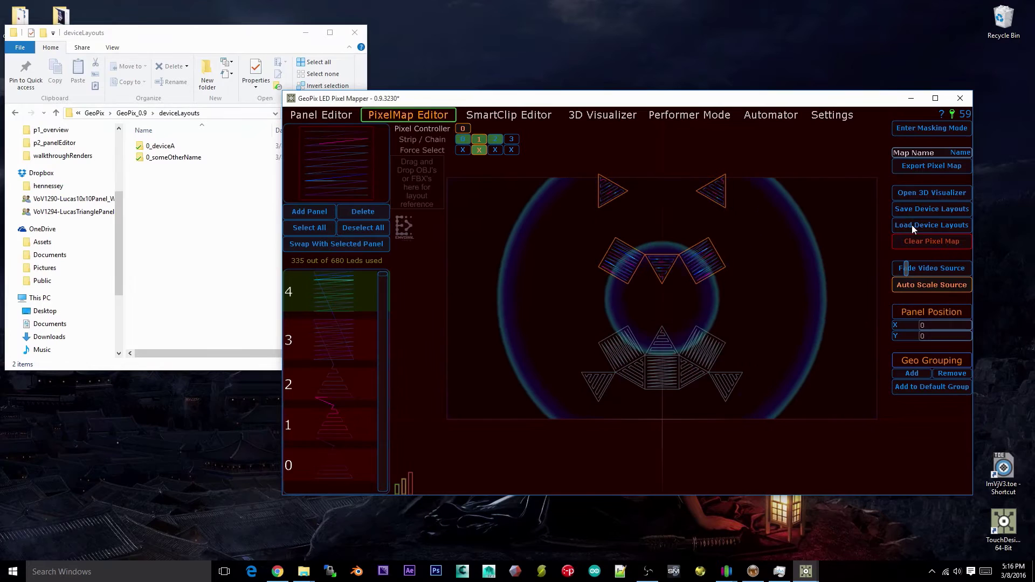
pyautogui.moveTo(677, 387); pyautogui.dragTo(678, 339, button='middle')
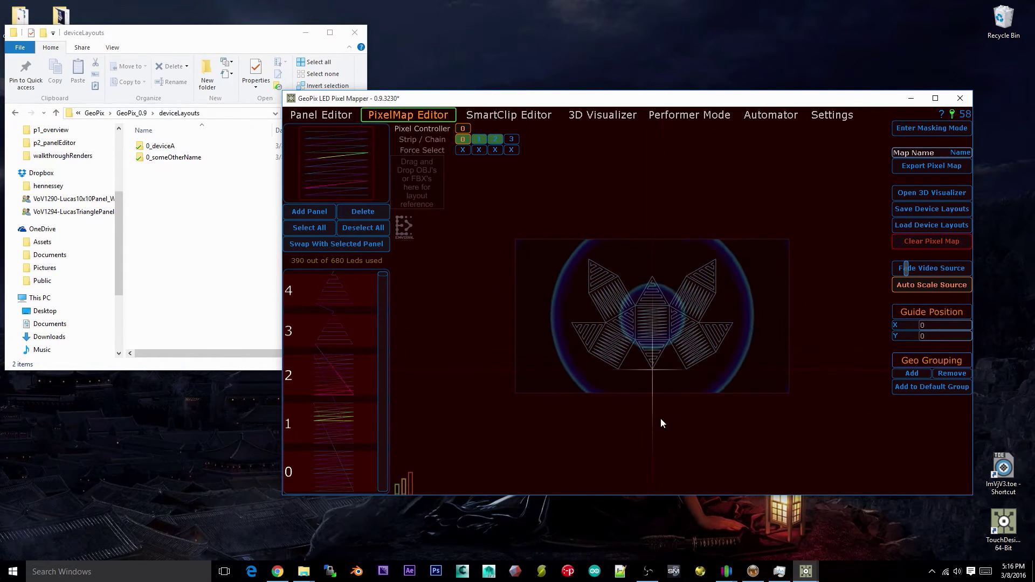
# Step: Copy someOtherName from the saved folder's name into Device 0's name and load that layout in the PixelMap Editor
pyautogui.click(157, 158)
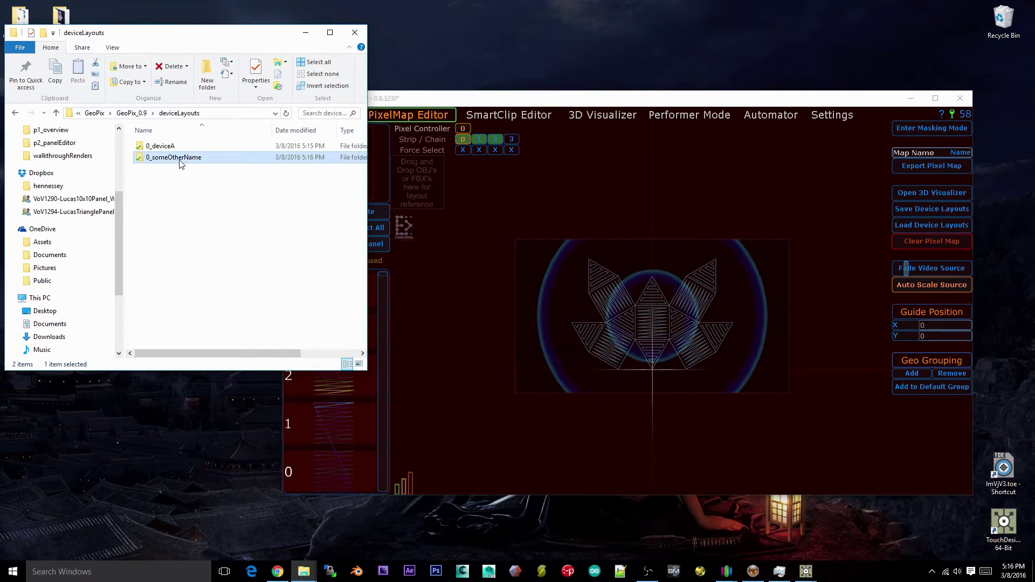
pyautogui.click(832, 114)
pyautogui.click(869, 174)
pyautogui.hotkey('ctrl', 'v')
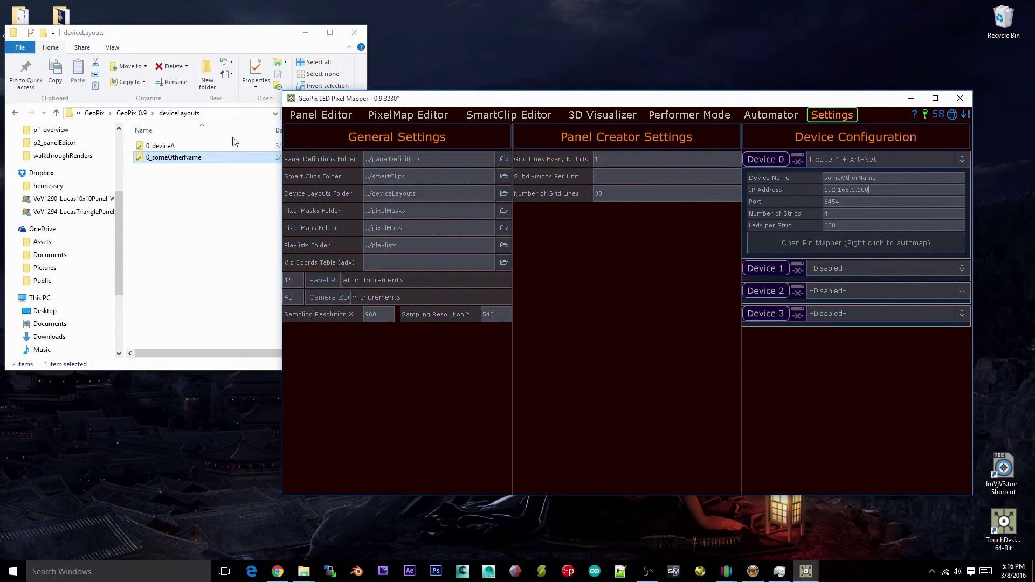
pyautogui.click(402, 120)
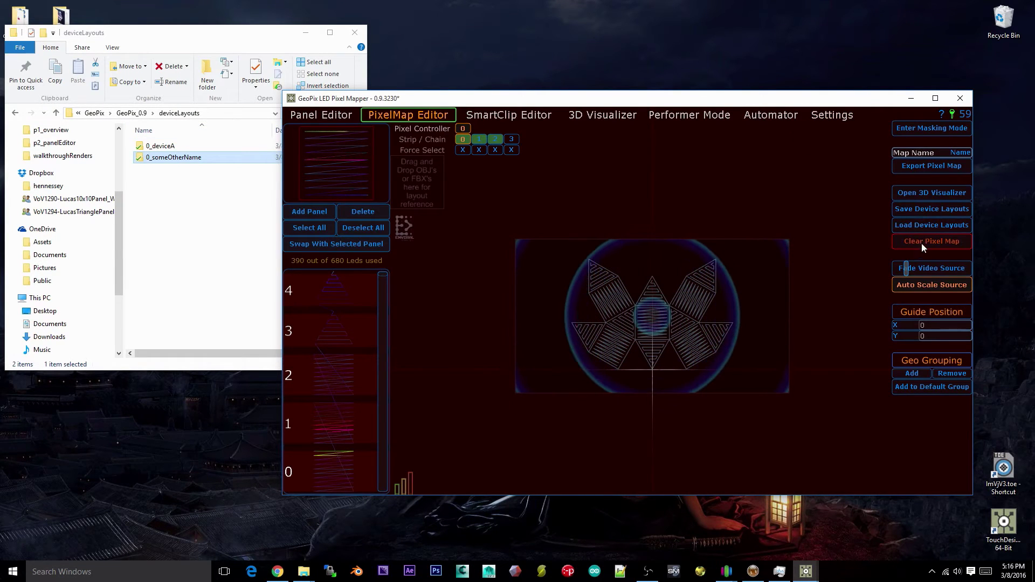
pyautogui.click(917, 225)
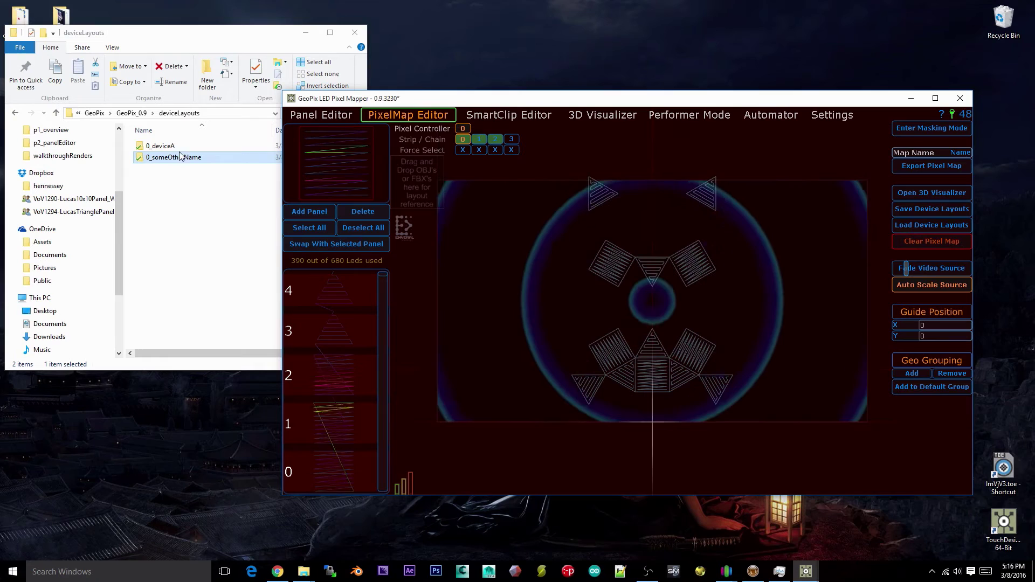
# Step: Change Device 0's name back to deviceA and reload its layout in the PixelMap Editor
pyautogui.click(834, 116)
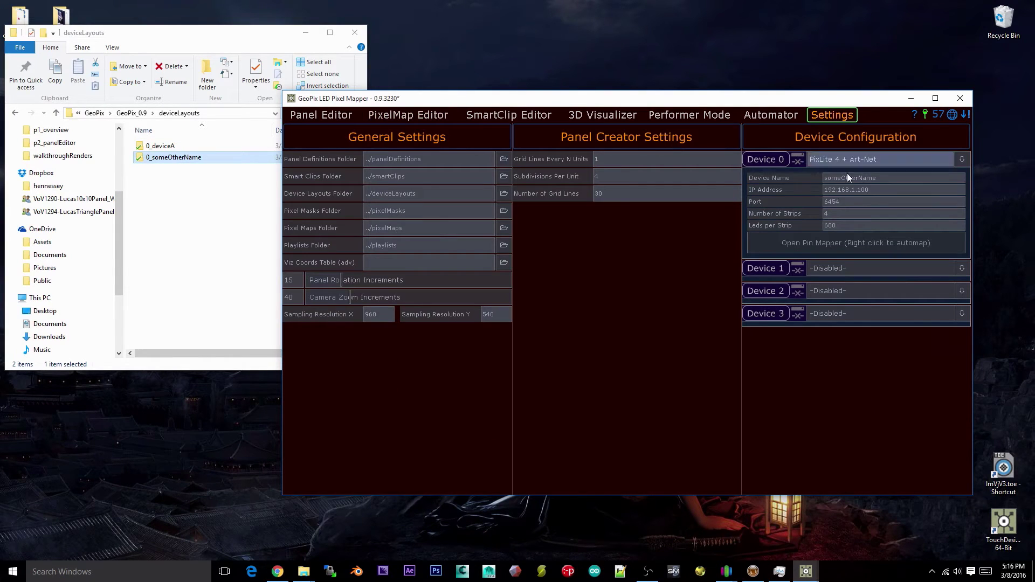
pyautogui.click(900, 175)
pyautogui.write('deviceA')
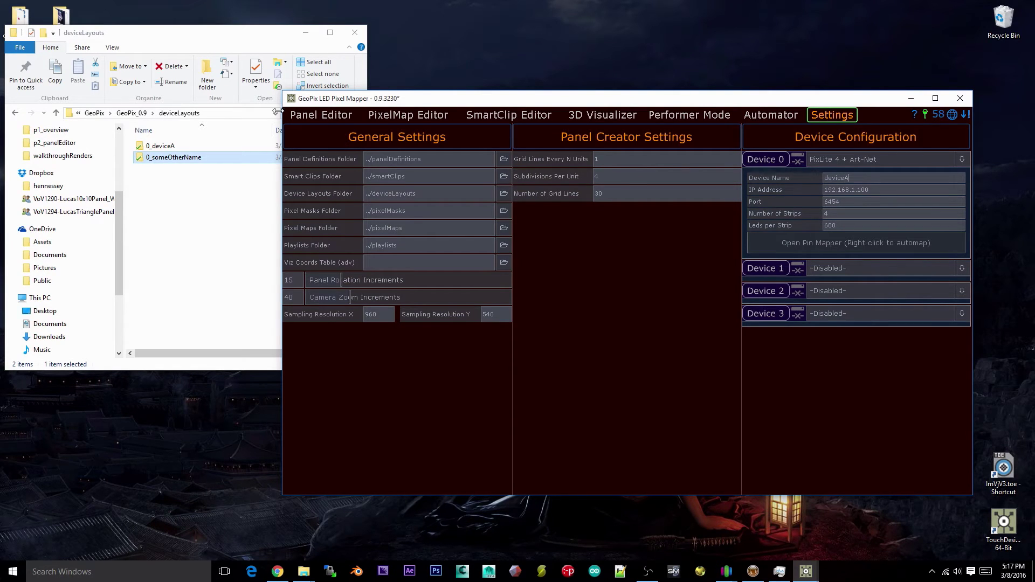
pyautogui.click(421, 117)
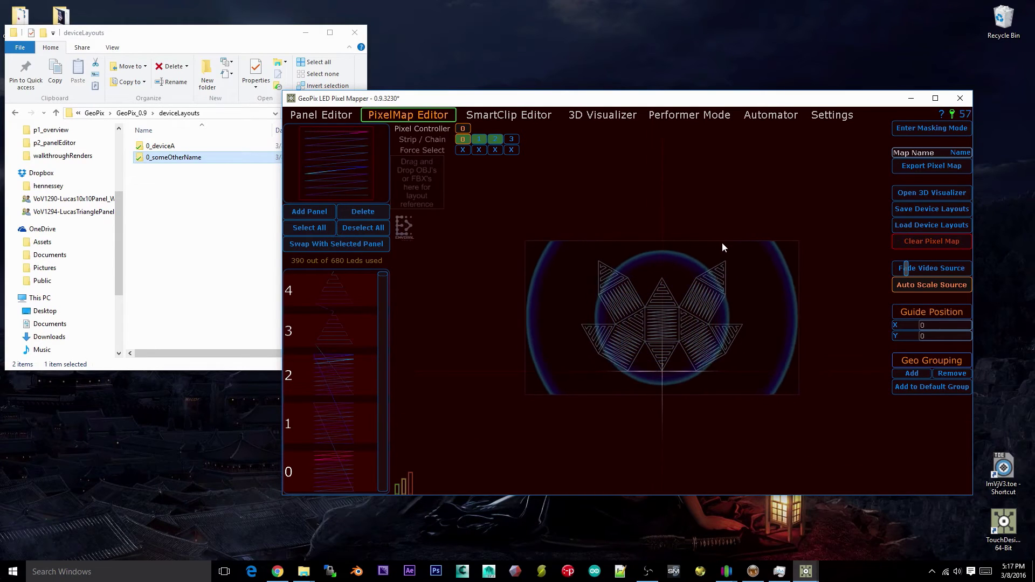
pyautogui.click(926, 241)
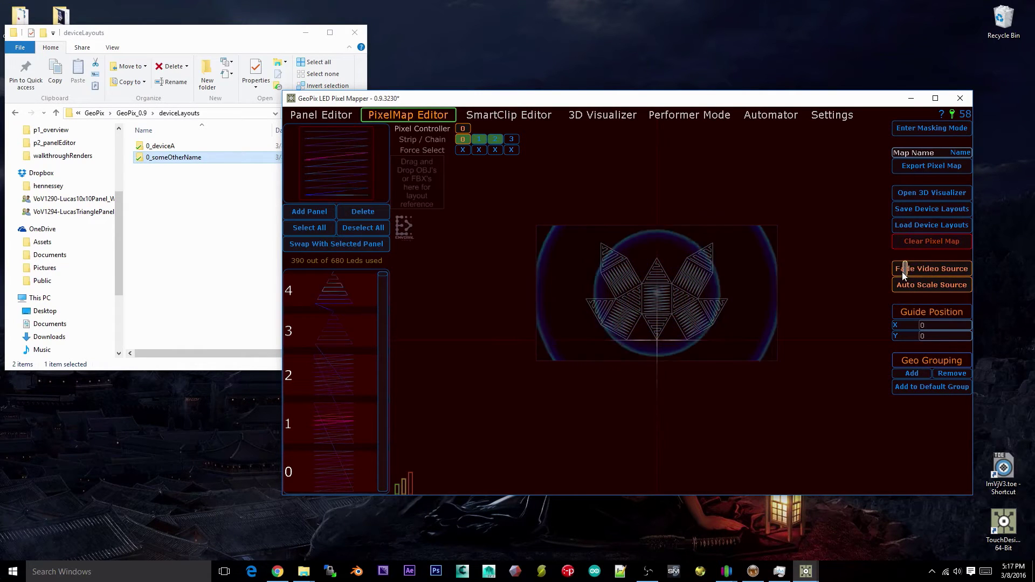
# Step: Fade the video source behind the panels out completely and bring it partly back in
pyautogui.moveTo(902, 272); pyautogui.dragTo(768, 252)
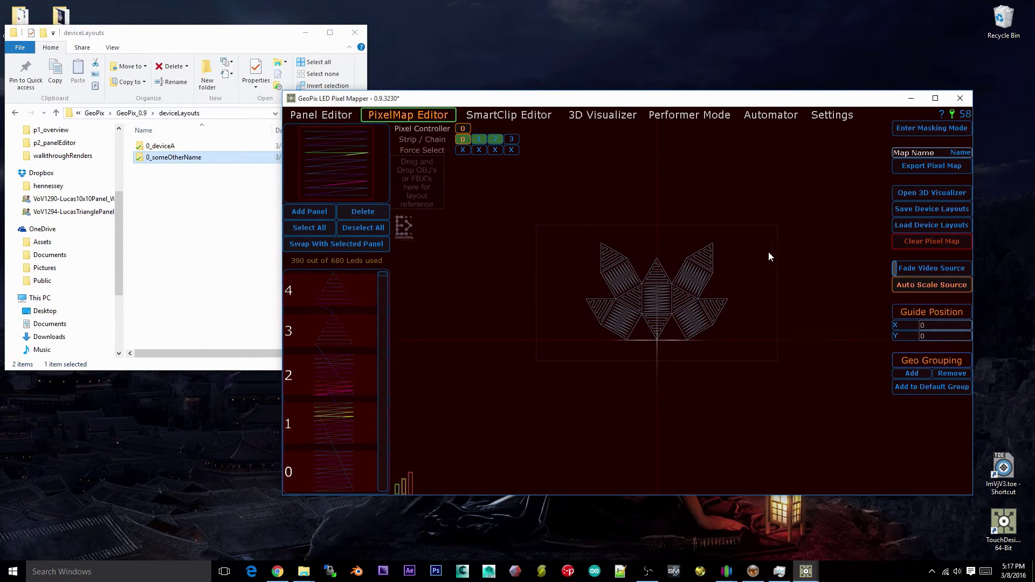
pyautogui.moveTo(895, 268)
pyautogui.mouseDown()
pyautogui.moveTo(957, 270)
pyautogui.moveTo(887, 280)
pyautogui.moveTo(913, 277)
pyautogui.mouseUp()
# Step: Select strip 2's triangle panel above the centre square and move it up and over the upper right panels
pyautogui.click(348, 299)
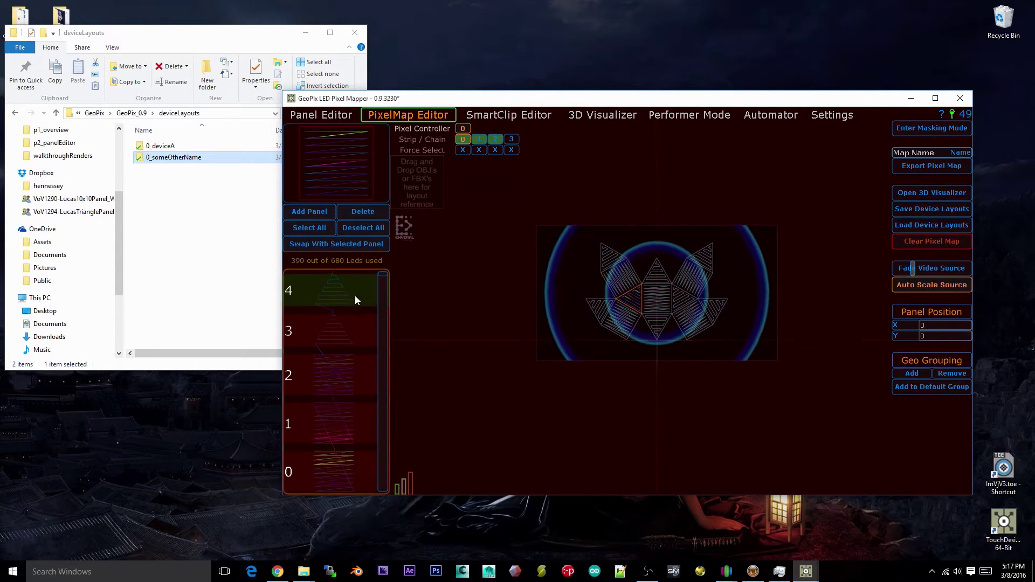
pyautogui.click(495, 139)
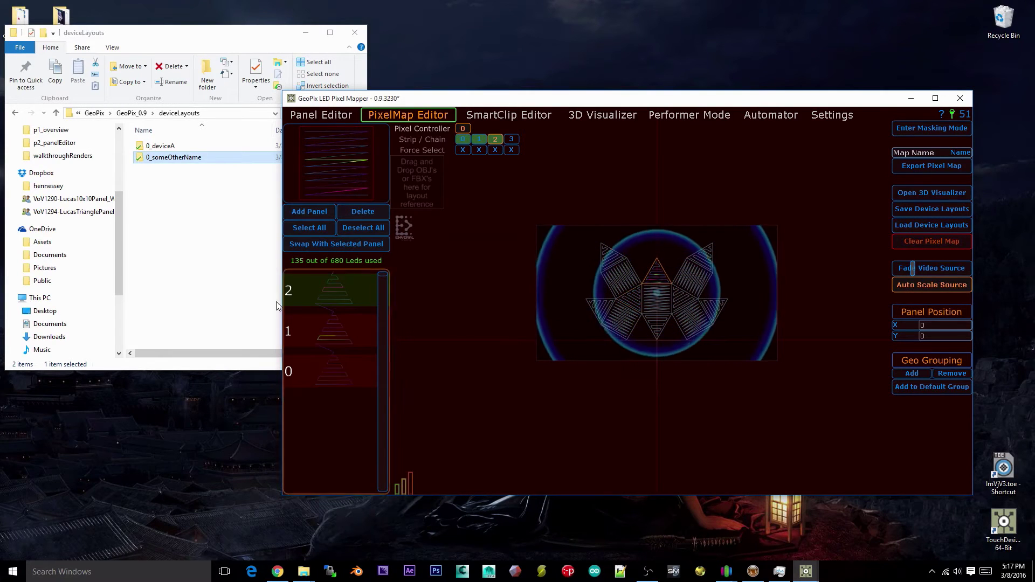
pyautogui.moveTo(627, 277); pyautogui.dragTo(658, 294)
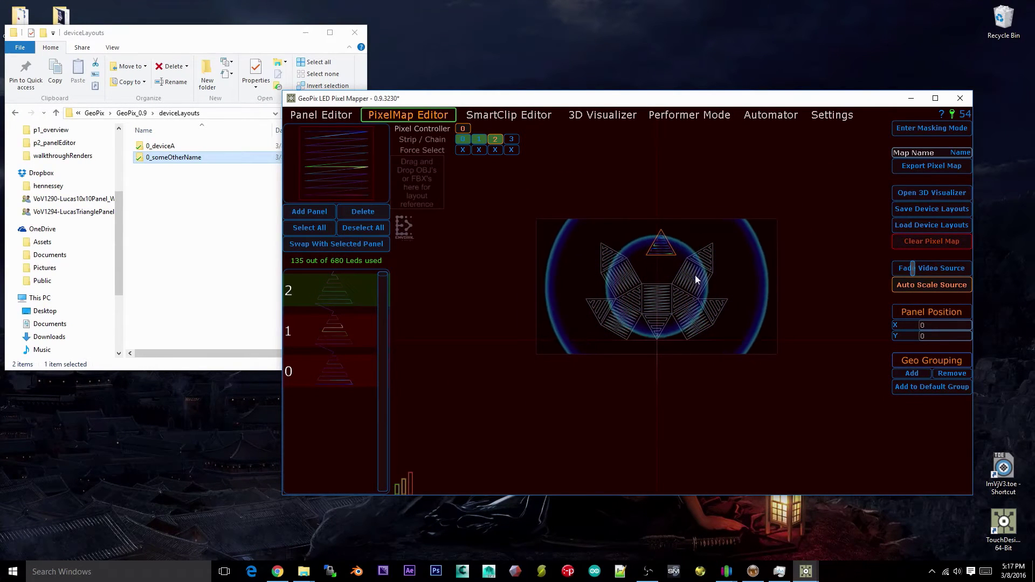
pyautogui.scroll(-5, 692, 322)
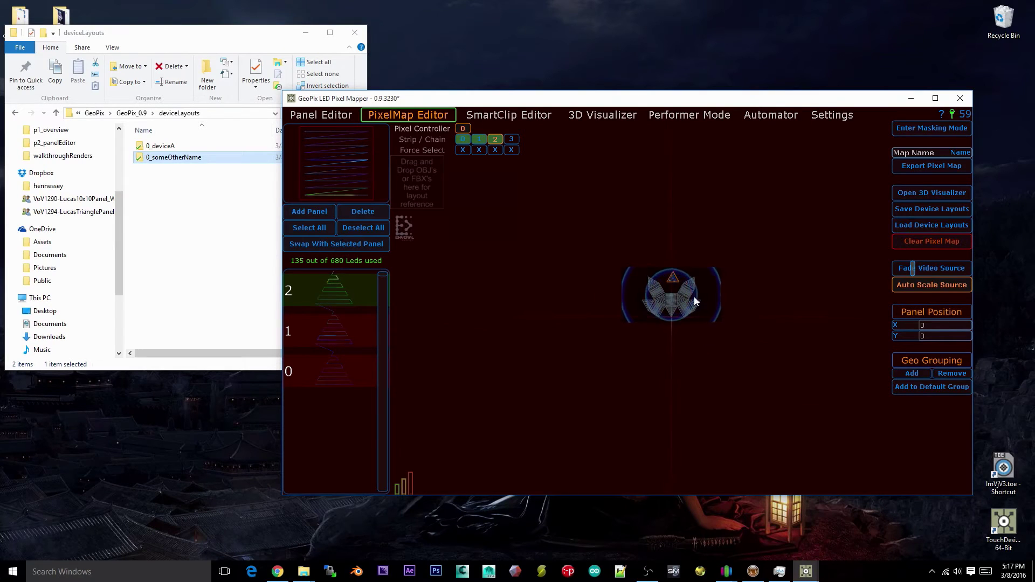
pyautogui.moveTo(693, 282)
pyautogui.mouseDown()
pyautogui.moveTo(849, 191)
pyautogui.moveTo(535, 207)
pyautogui.moveTo(773, 353)
pyautogui.moveTo(570, 202)
pyautogui.moveTo(602, 225)
pyautogui.moveTo(666, 200)
pyautogui.moveTo(617, 279)
pyautogui.moveTo(683, 284)
pyautogui.mouseUp()
# Step: Move the selected triangle panel back onto the top edge of the centre square panel
pyautogui.scroll(3, 640, 307)
pyautogui.scroll(5, 640, 305)
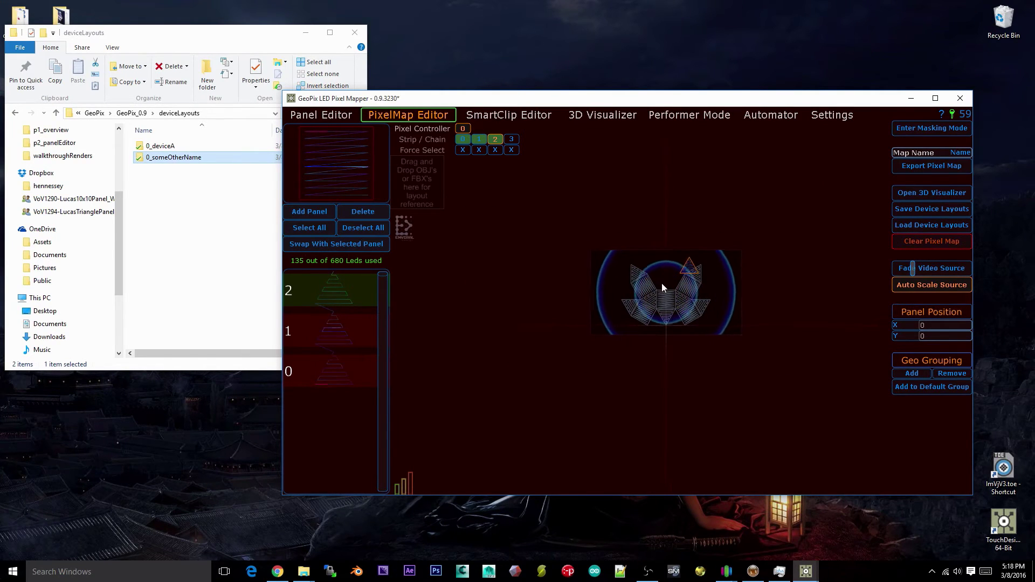
pyautogui.scroll(4, 663, 275)
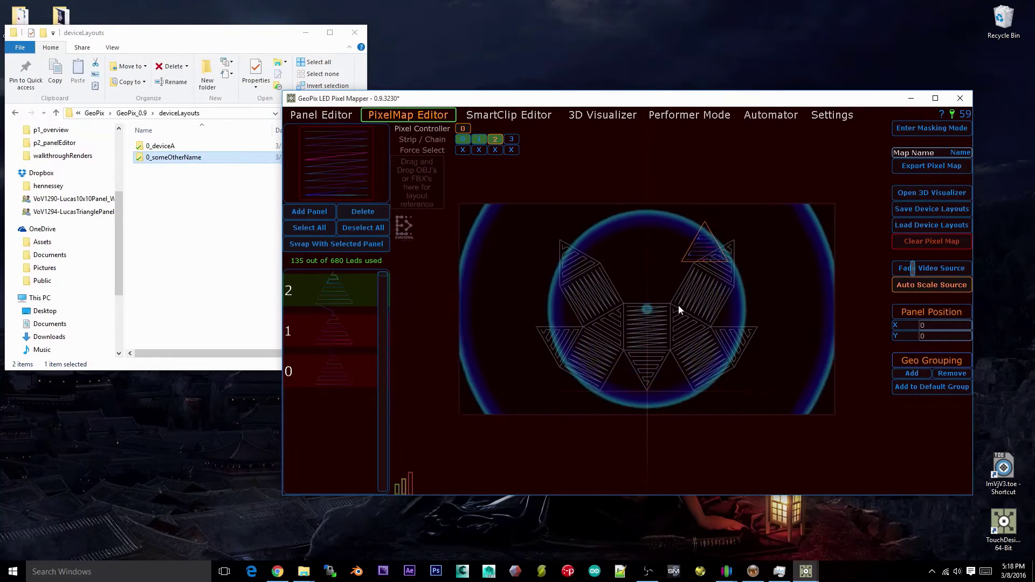
pyautogui.moveTo(764, 278); pyautogui.dragTo(693, 364)
pyautogui.scroll(-5, 696, 363)
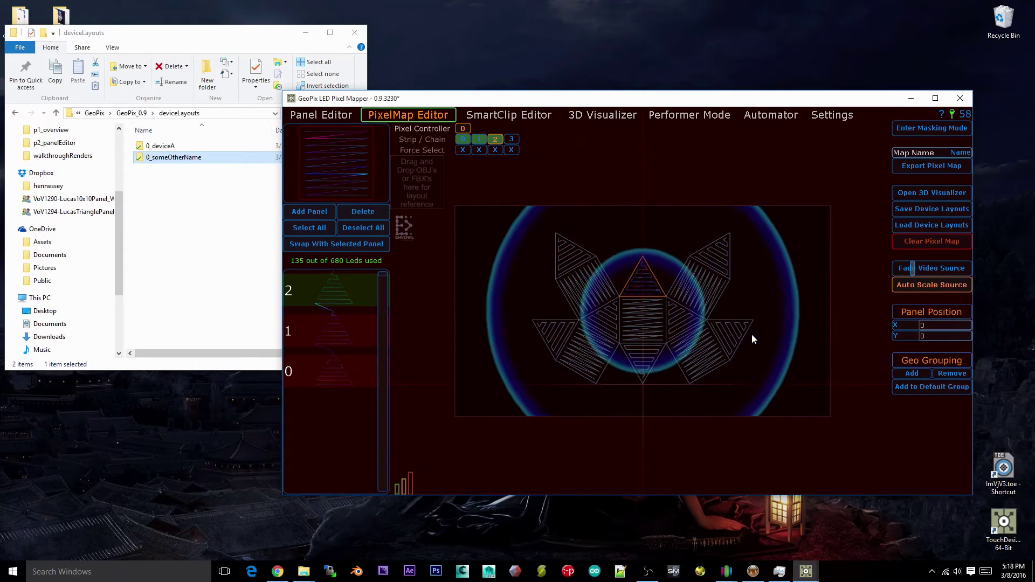
# Step: Turn off automatic scaling of the video source and set its X and Y scale to 100
pyautogui.click(948, 287)
pyautogui.scroll(-3, 695, 282)
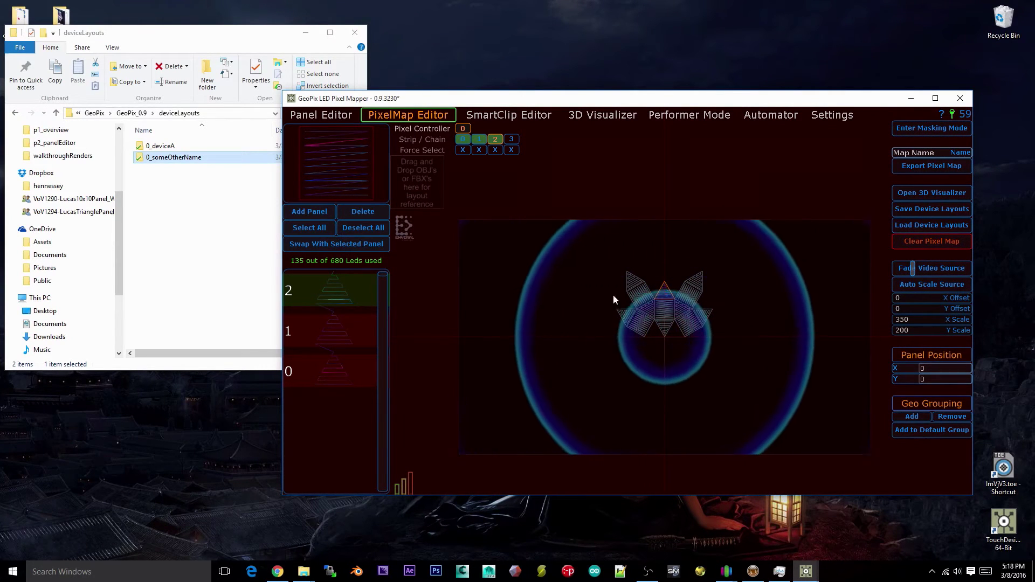
pyautogui.scroll(-2, 642, 313)
pyautogui.scroll(3, 716, 312)
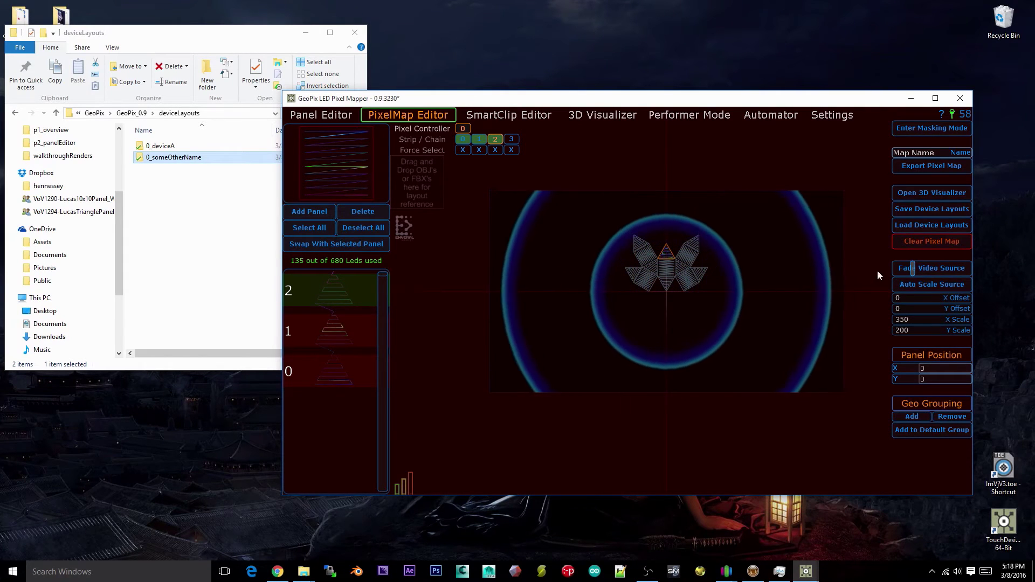
pyautogui.click(917, 298)
pyautogui.click(906, 319)
pyautogui.write('100')
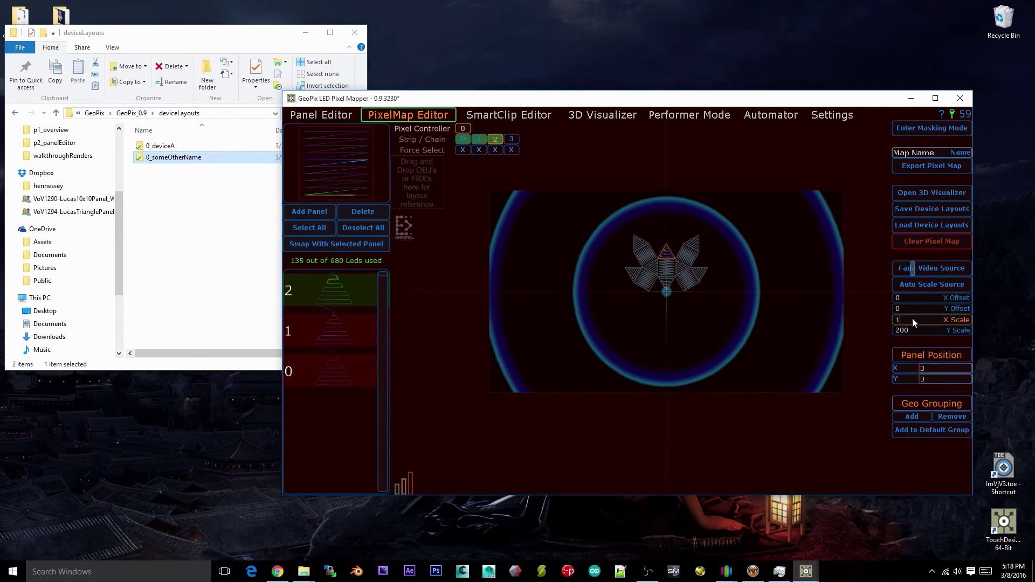
pyautogui.press('Tab')
pyautogui.write('100')
pyautogui.press('Return')
pyautogui.scroll(3, 685, 251)
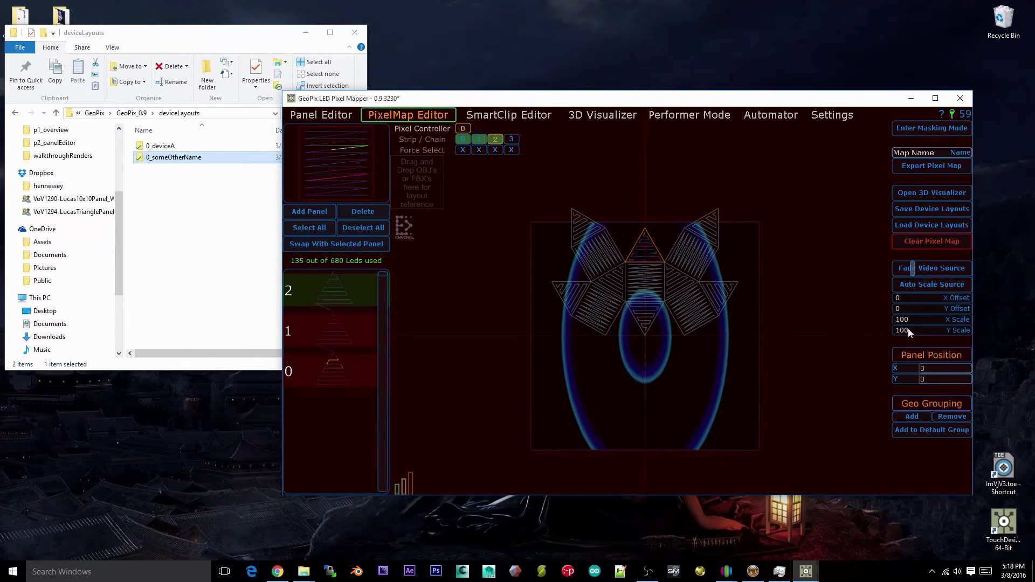
# Step: Set the video source's Y offset to 50, and reduce it to 25
pyautogui.click(947, 308)
pyautogui.write('50')
pyautogui.press('Return')
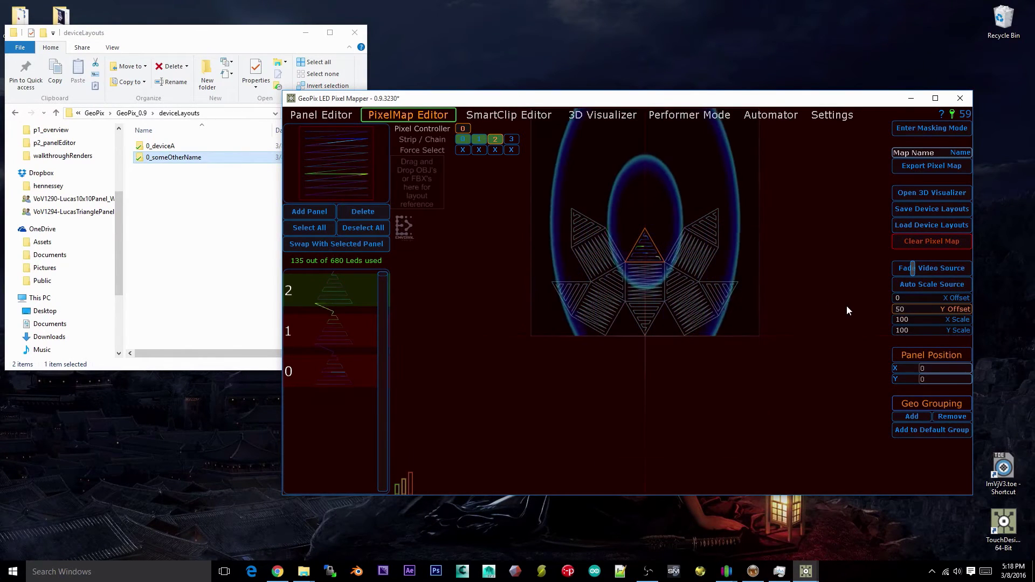
pyautogui.click(924, 308)
pyautogui.write('25')
pyautogui.press('Return')
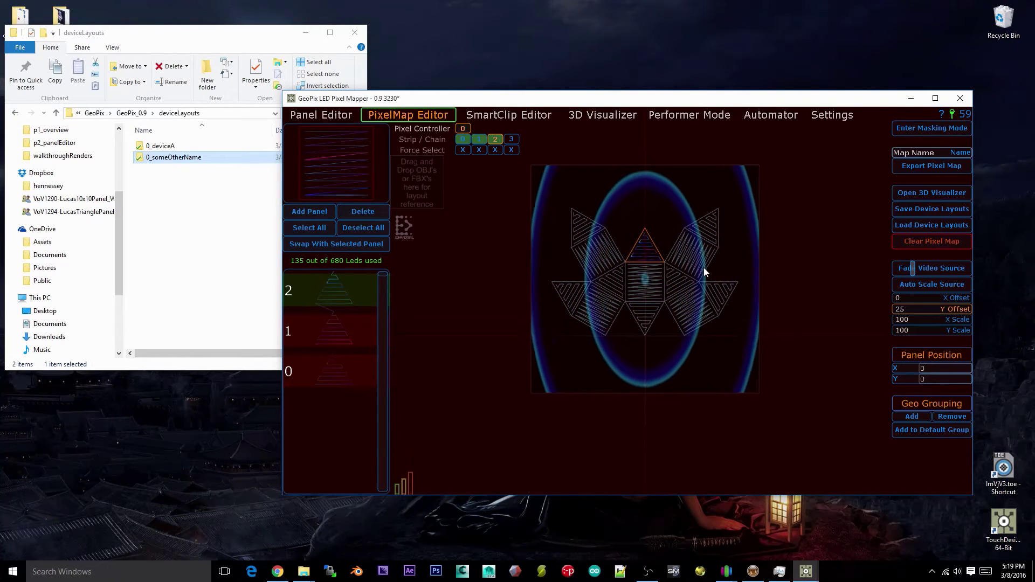
# Step: Turn automatic scaling of the video source back on
pyautogui.moveTo(646, 246); pyautogui.dragTo(626, 262)
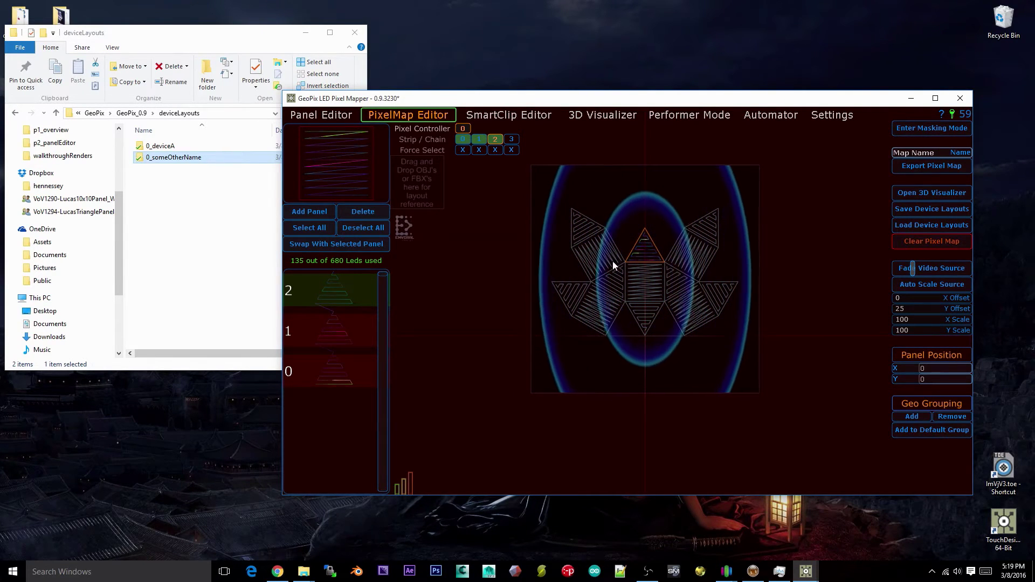
pyautogui.moveTo(758, 274); pyautogui.dragTo(756, 290, button='middle')
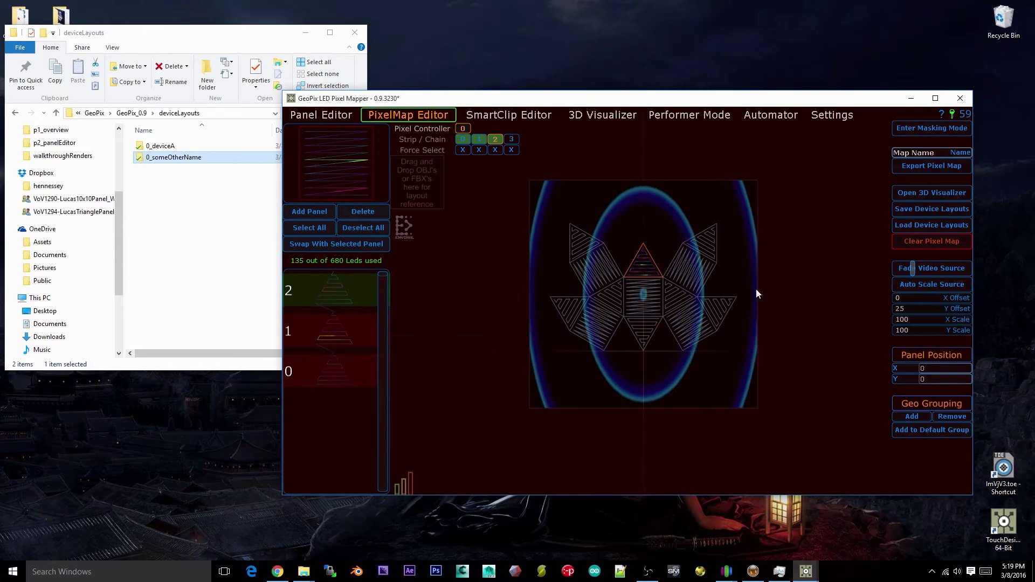
pyautogui.click(910, 286)
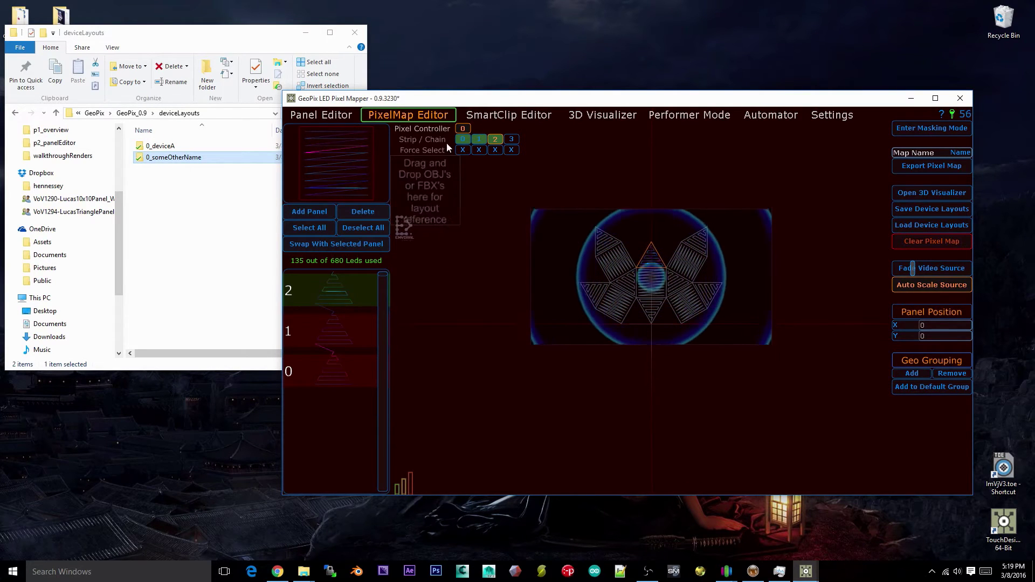
# Step: Make strip 1 the active strip, select all of its panels and add a new geo group
pyautogui.click(478, 141)
pyautogui.click(478, 150)
pyautogui.scroll(5, 665, 312)
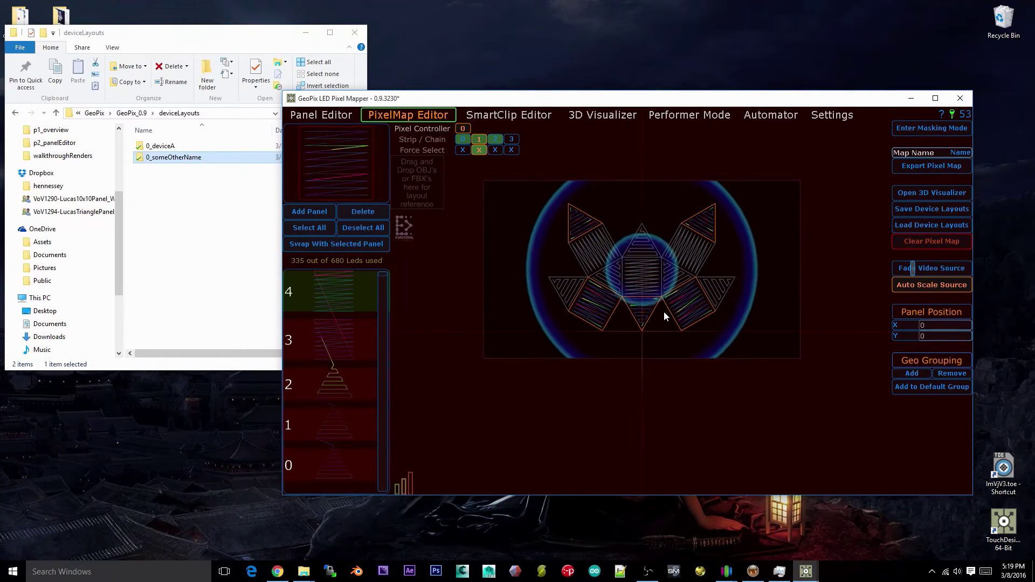
pyautogui.moveTo(650, 298); pyautogui.dragTo(652, 327, button='middle')
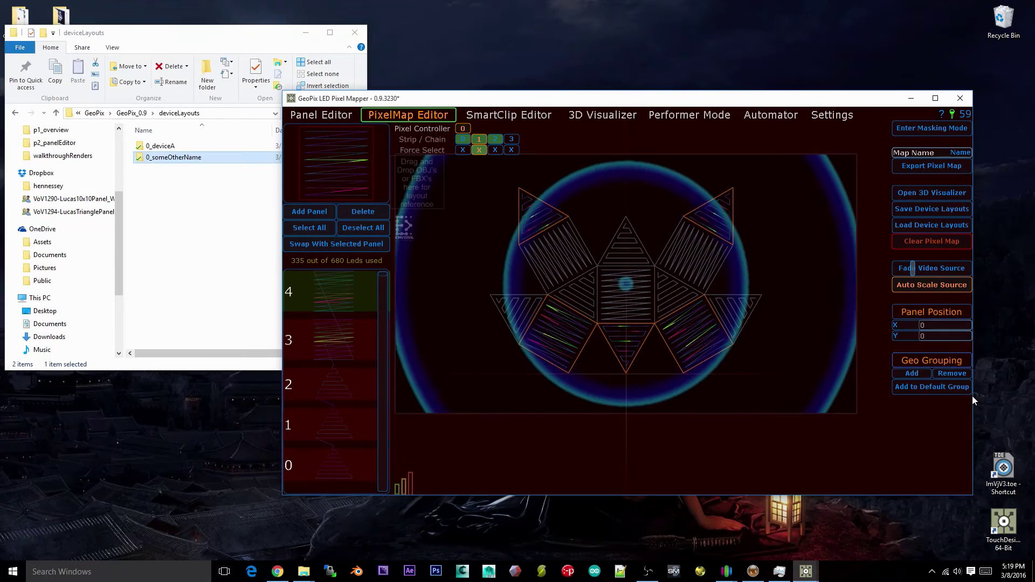
pyautogui.click(493, 148)
pyautogui.click(480, 141)
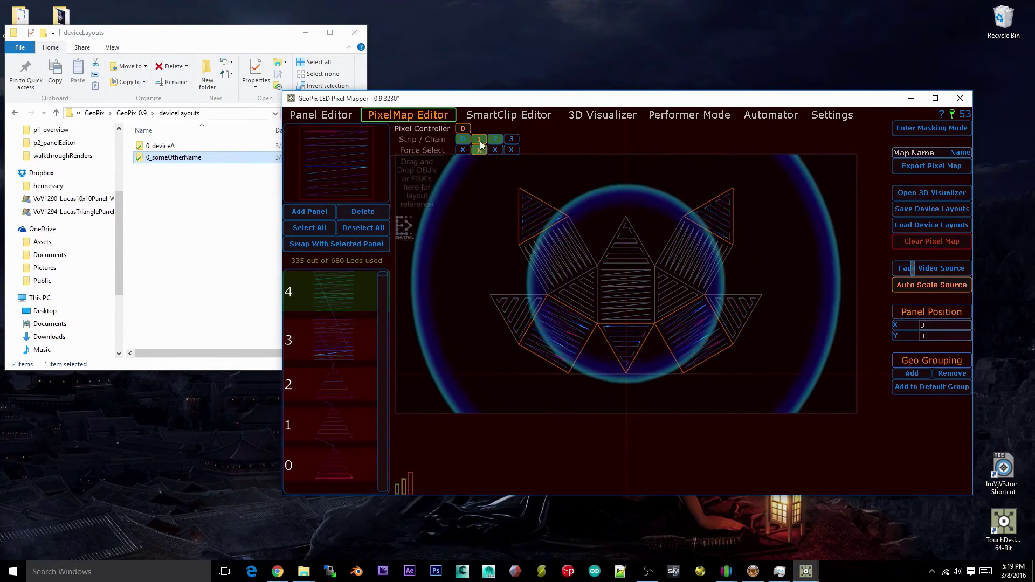
pyautogui.click(312, 227)
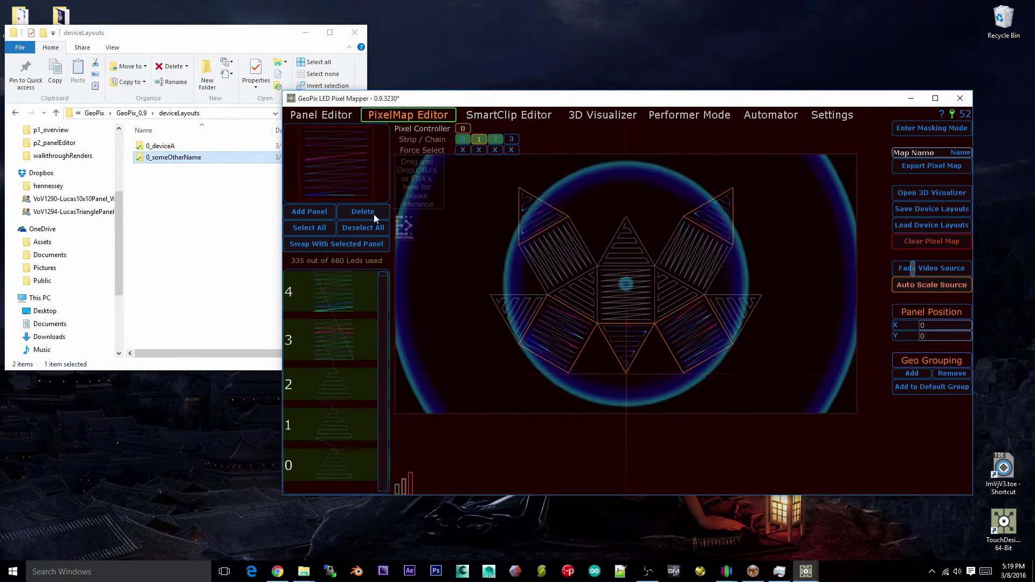
pyautogui.click(920, 373)
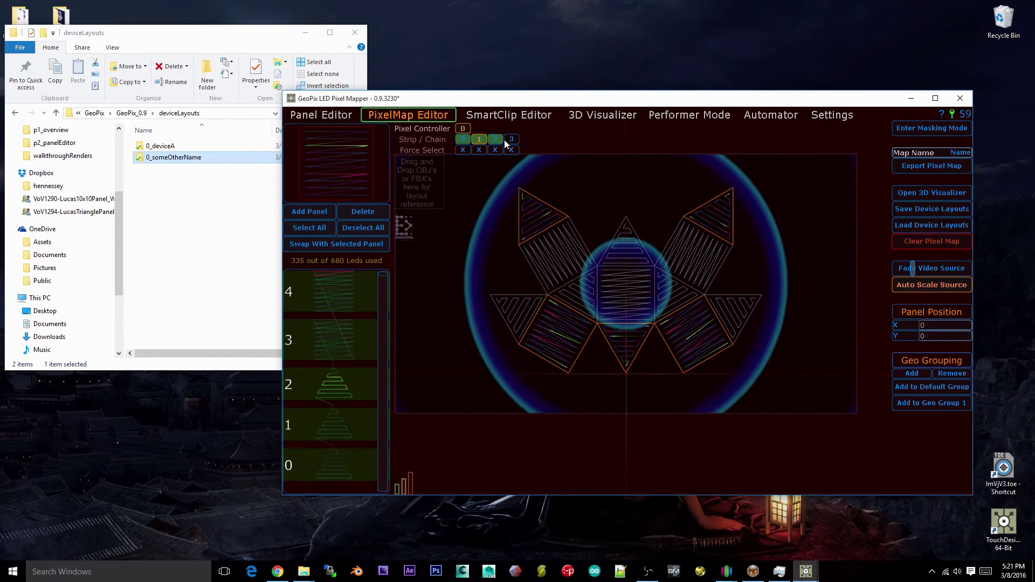
# Step: Force-select strip 2 briefly to highlight its panels, and make strip 2 the active strip
pyautogui.click(494, 150)
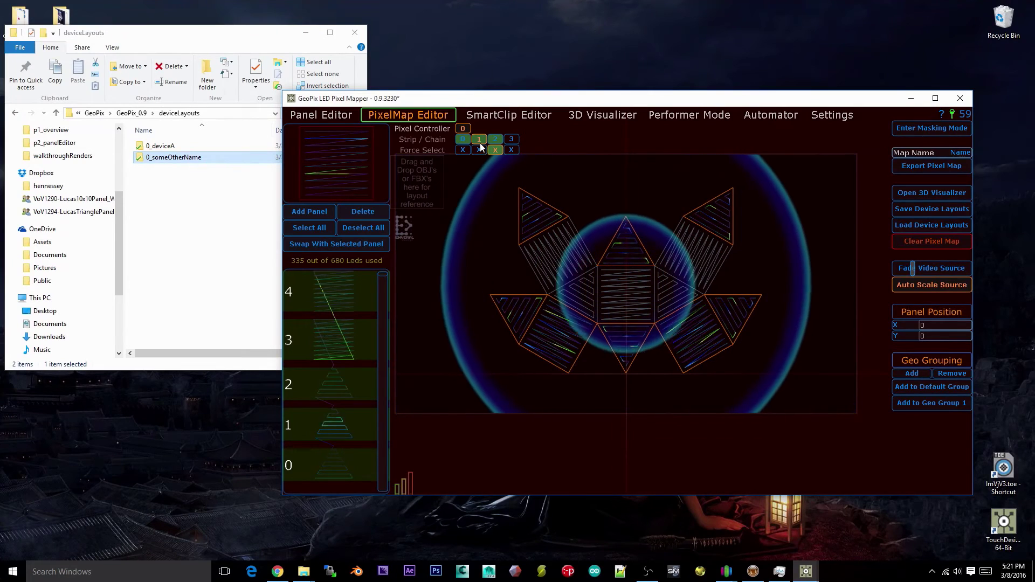
pyautogui.click(495, 149)
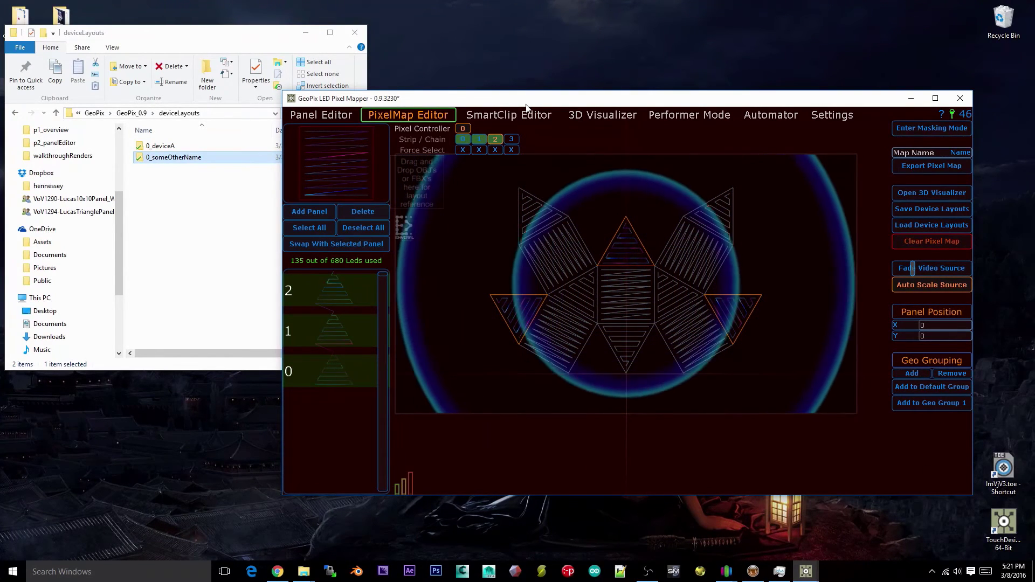
# Step: In the 3D Visualizer, move Geo Group 1 sideways, away from the default group
pyautogui.click(624, 115)
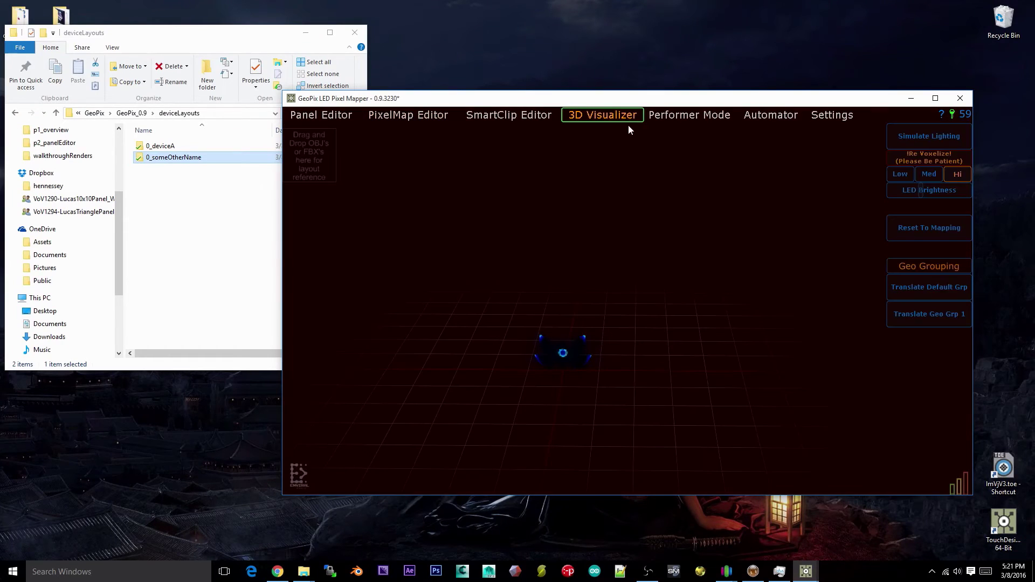
pyautogui.click(949, 289)
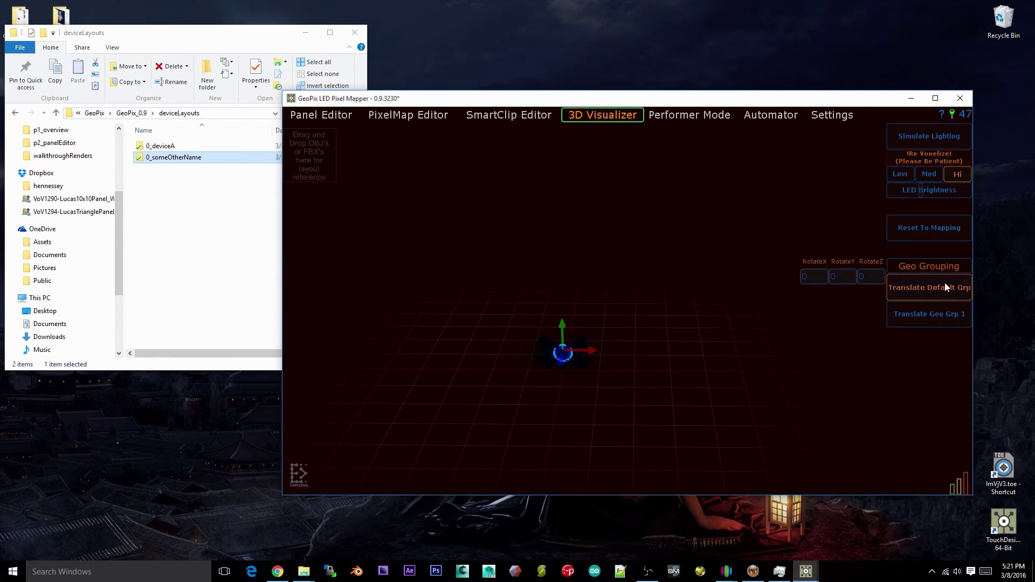
pyautogui.click(945, 283)
pyautogui.click(940, 312)
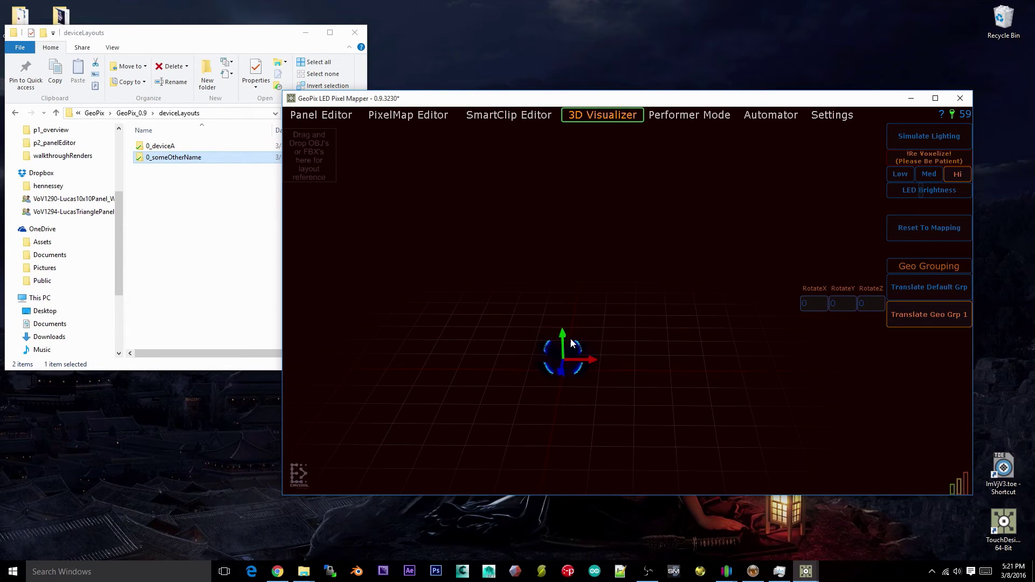
pyautogui.moveTo(589, 302); pyautogui.dragTo(679, 301)
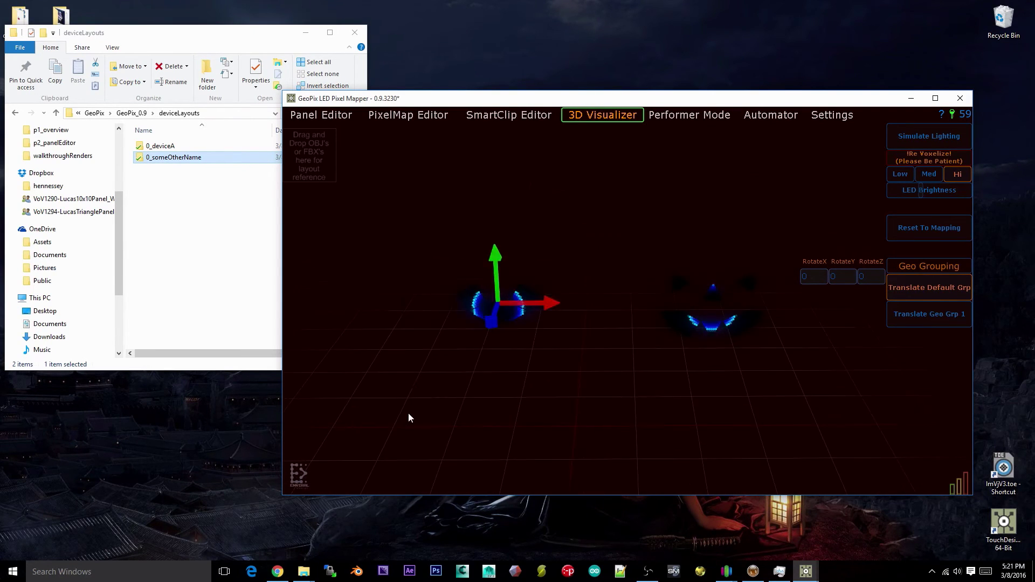
# Step: Rotate the default geo group 30 degrees about Y and turn off its translation handles
pyautogui.scroll(3, 409, 414)
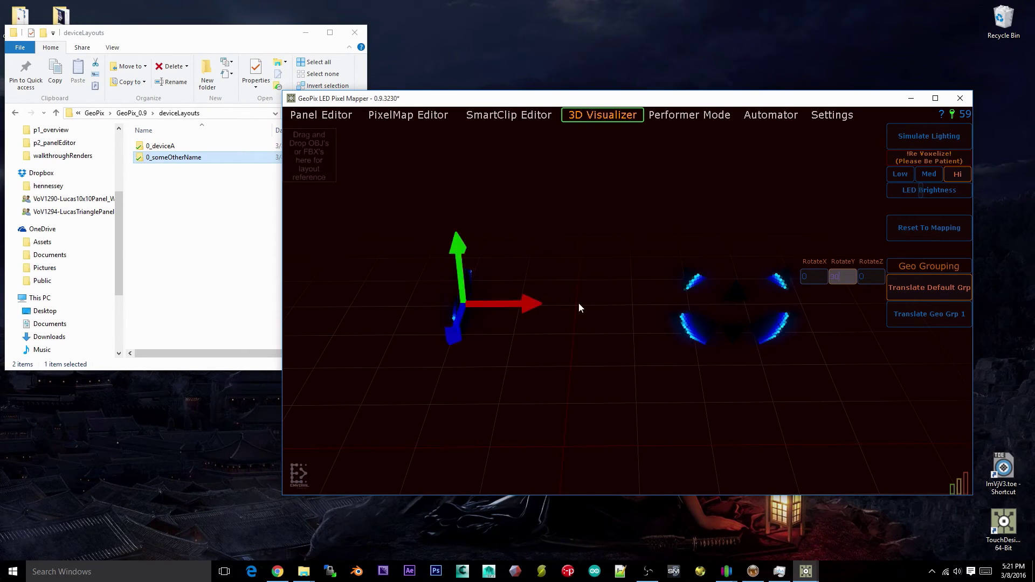
pyautogui.scroll(3, 604, 300)
pyautogui.moveTo(604, 304); pyautogui.dragTo(493, 303)
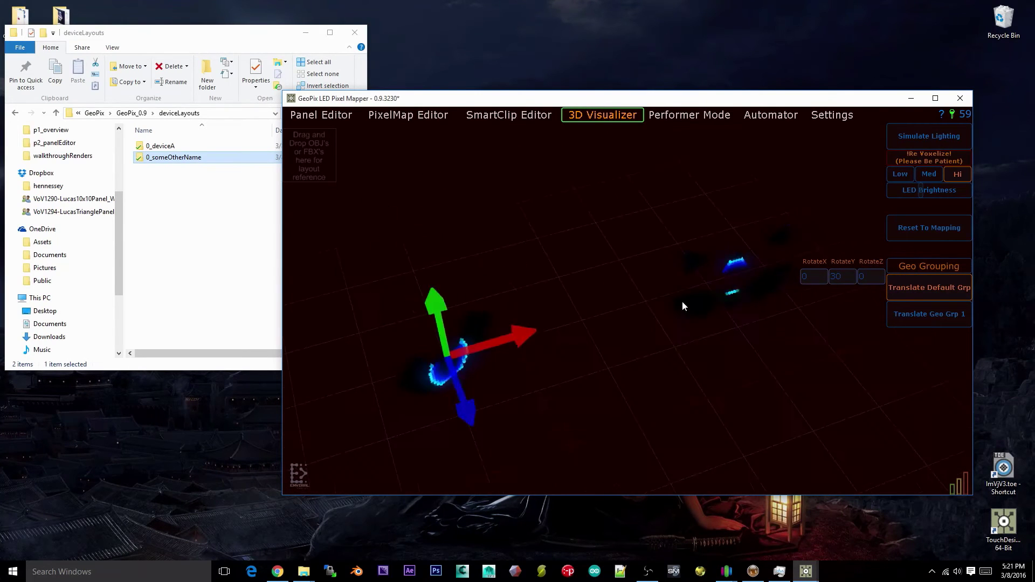
pyautogui.moveTo(692, 345); pyautogui.dragTo(711, 327)
pyautogui.scroll(-3, 711, 327)
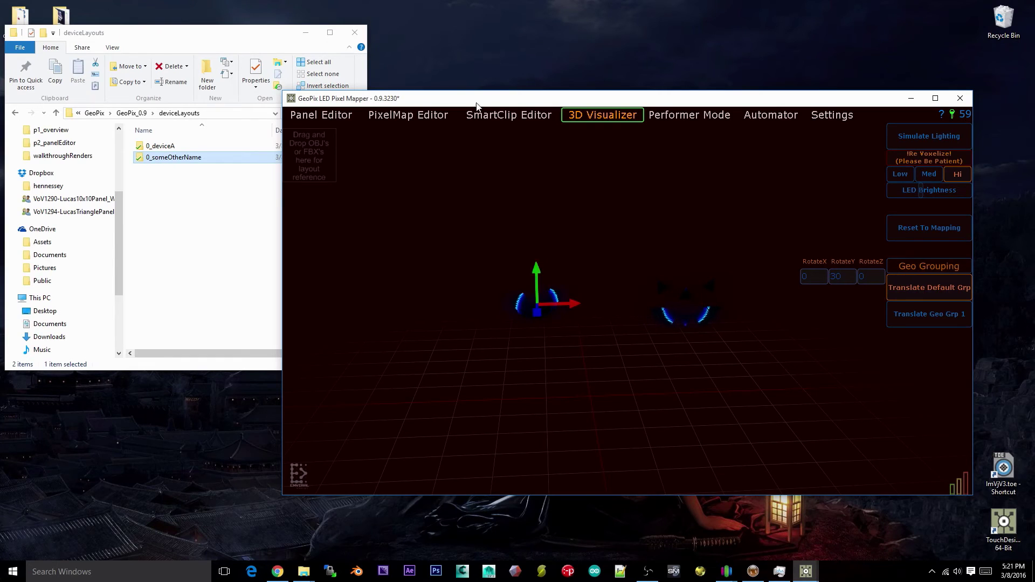
pyautogui.click(954, 286)
# Step: Return to the PixelMap Editor, view the 3D Visualizer in a separate, repositioned window and close that window
pyautogui.click(432, 116)
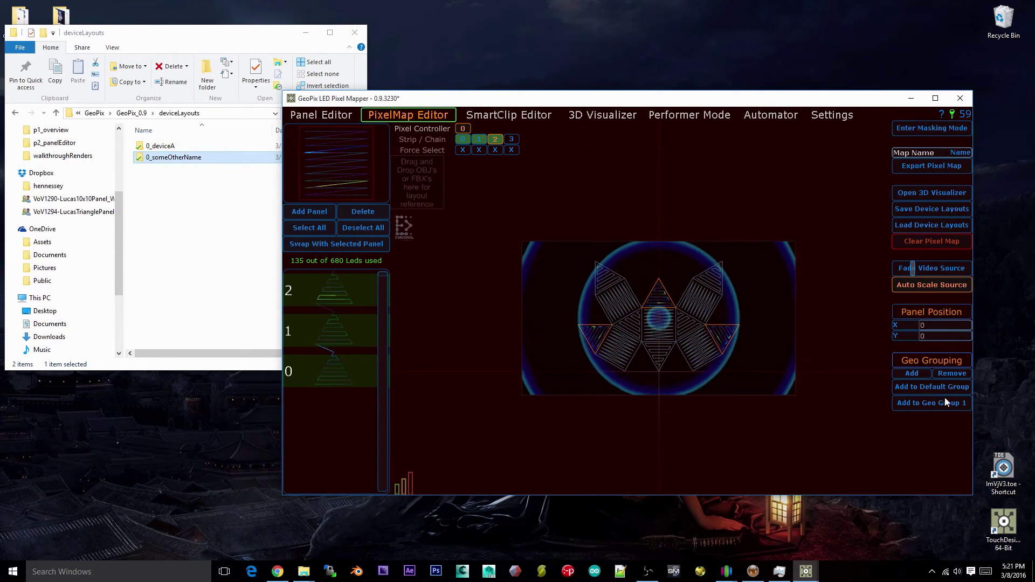
pyautogui.click(938, 195)
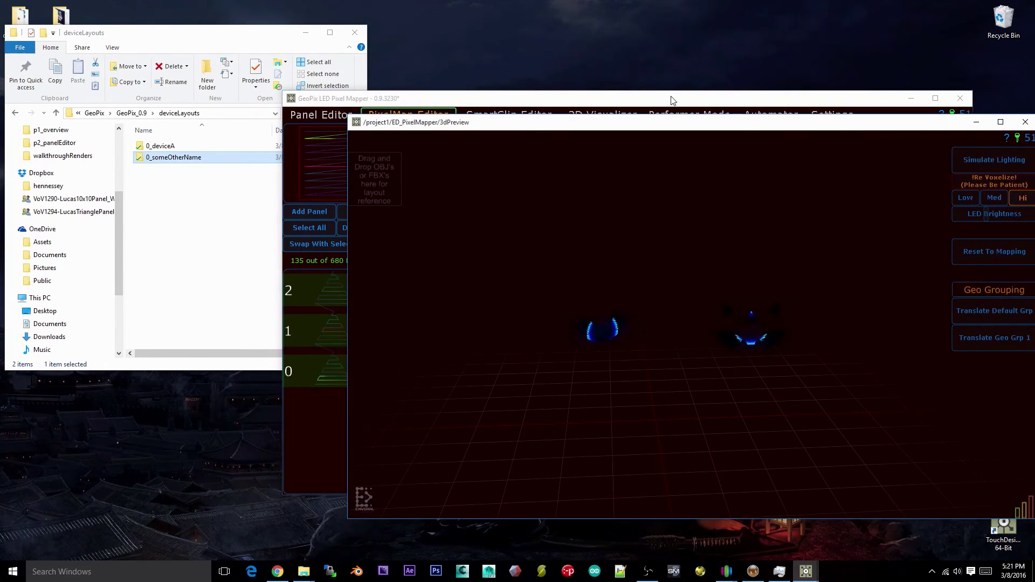
pyautogui.moveTo(623, 128); pyautogui.dragTo(355, 49)
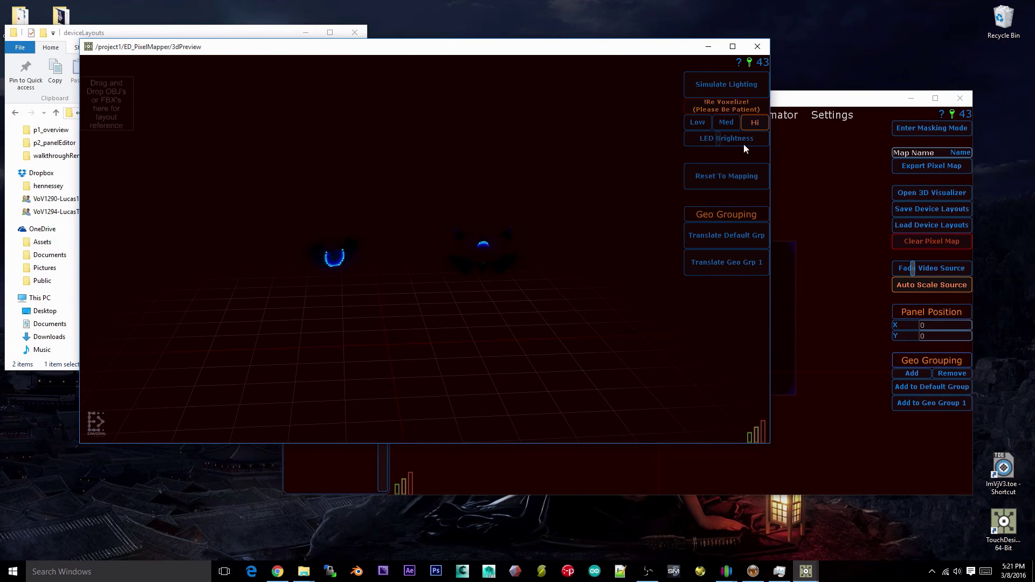
pyautogui.moveTo(606, 50); pyautogui.dragTo(604, 70)
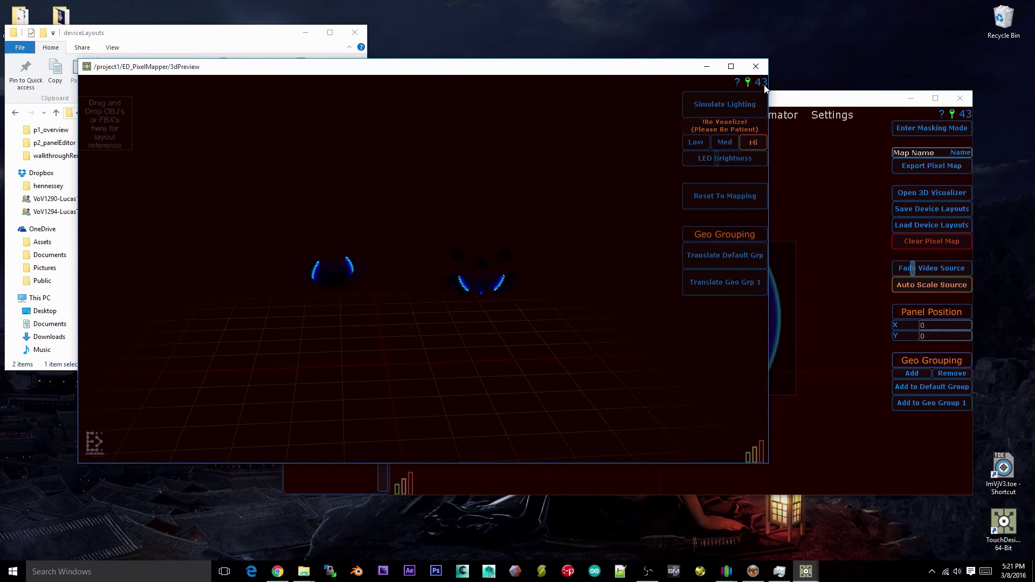
pyautogui.click(757, 67)
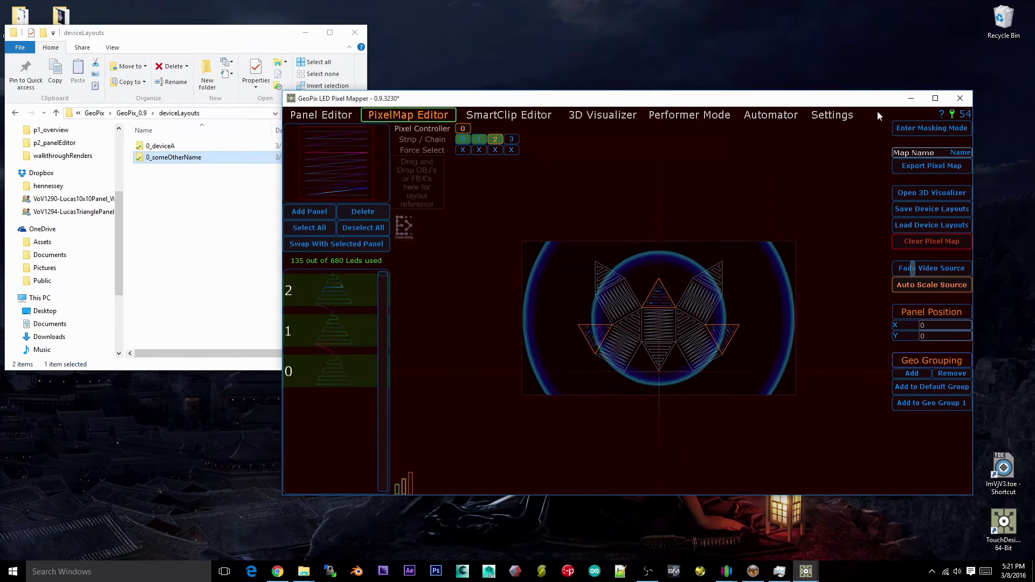
pyautogui.moveTo(835, 101); pyautogui.dragTo(771, 87)
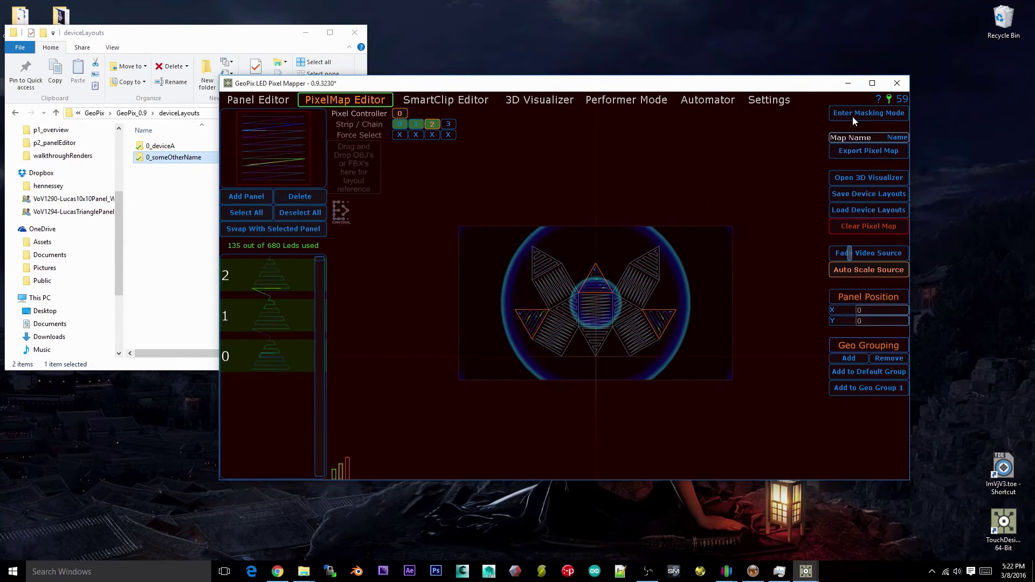
pyautogui.scroll(2, 585, 305)
pyautogui.scroll(3, 571, 315)
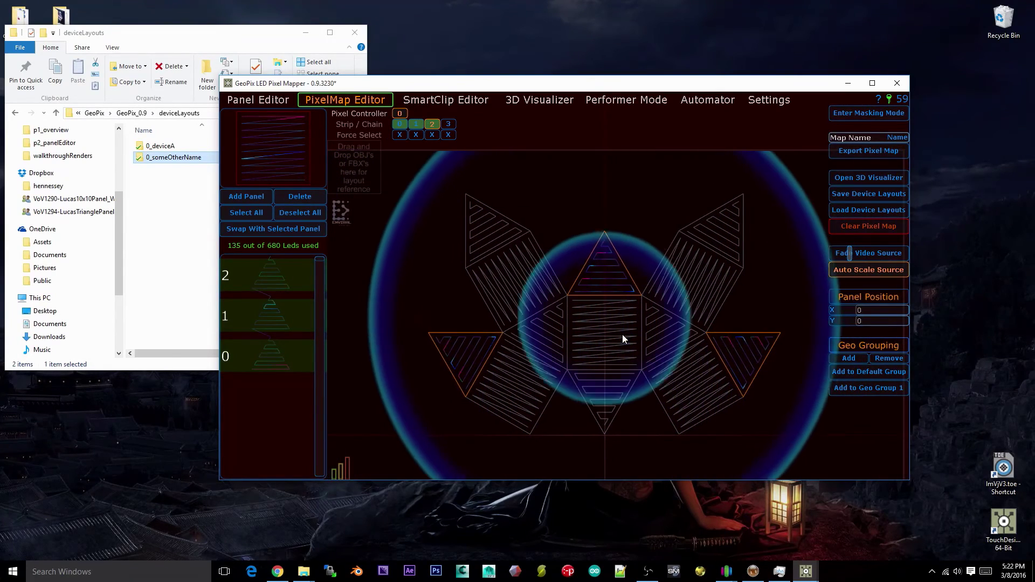
pyautogui.moveTo(653, 343); pyautogui.dragTo(639, 342, button='middle')
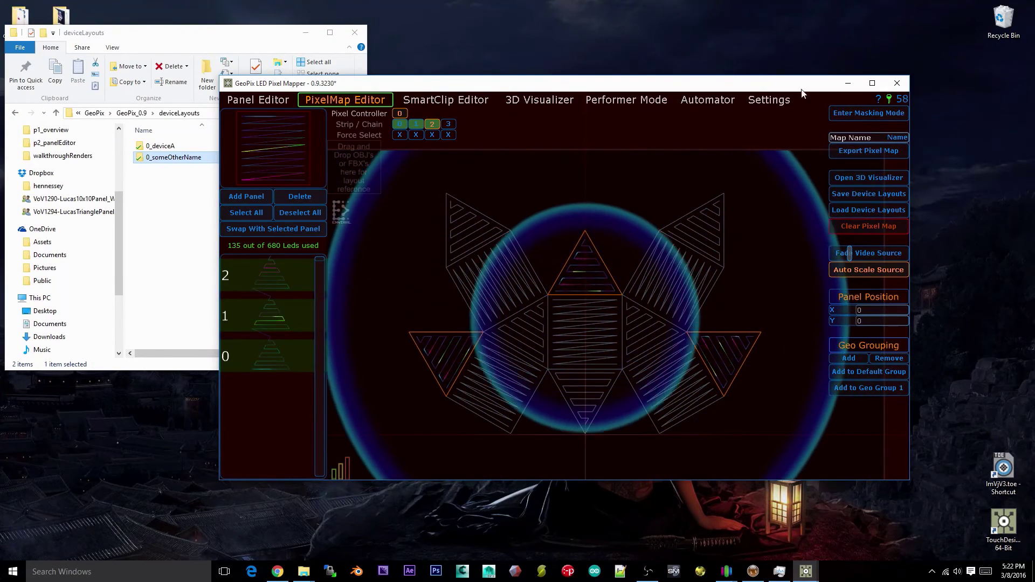
# Step: Open the map name for editing, and view the exported map files in GeoPix_0.9's pixelMaps folder in File Explorer before returning to GeoPix
pyautogui.click(863, 139)
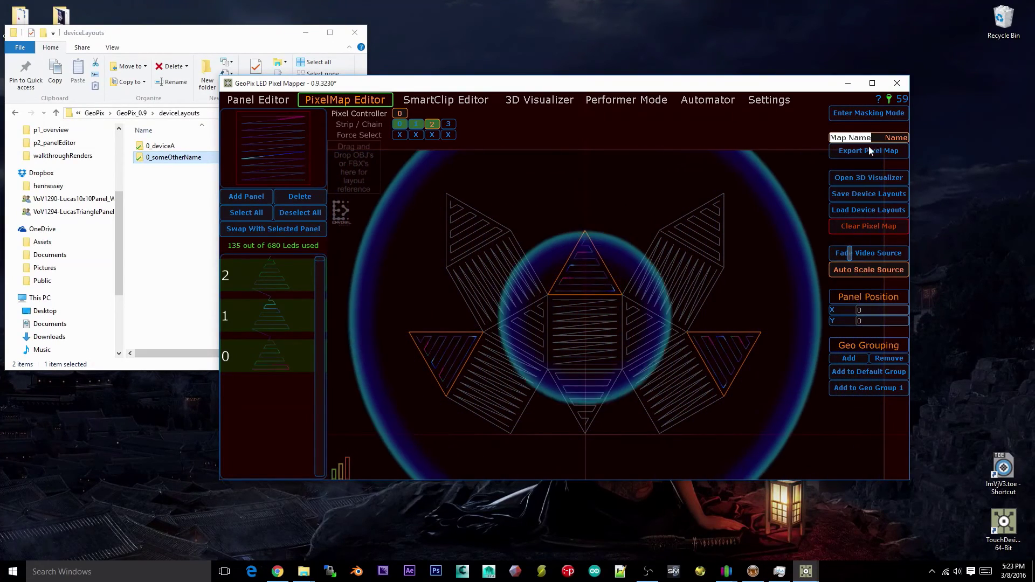
pyautogui.click(170, 33)
pyautogui.click(131, 113)
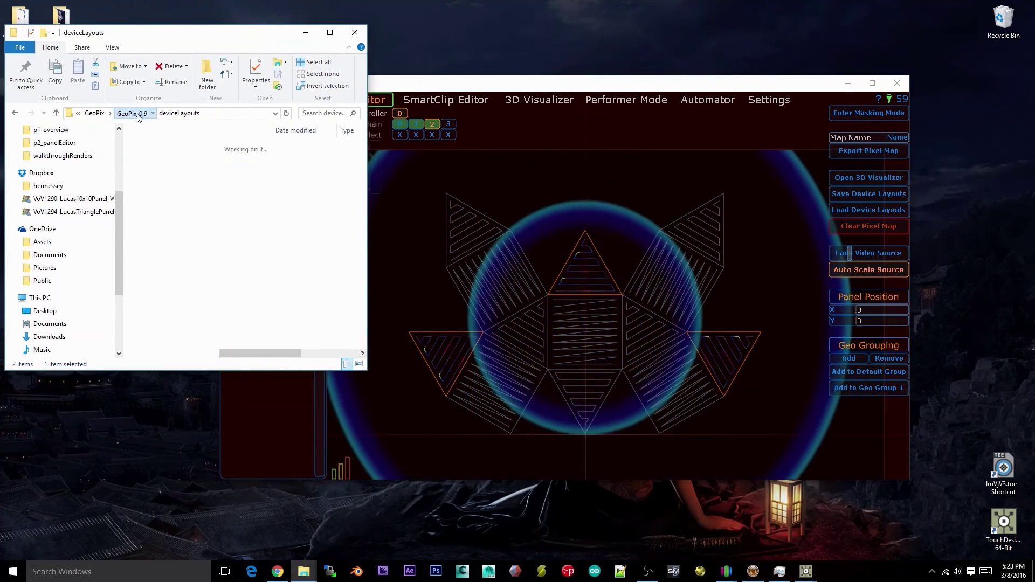
pyautogui.doubleClick(178, 202)
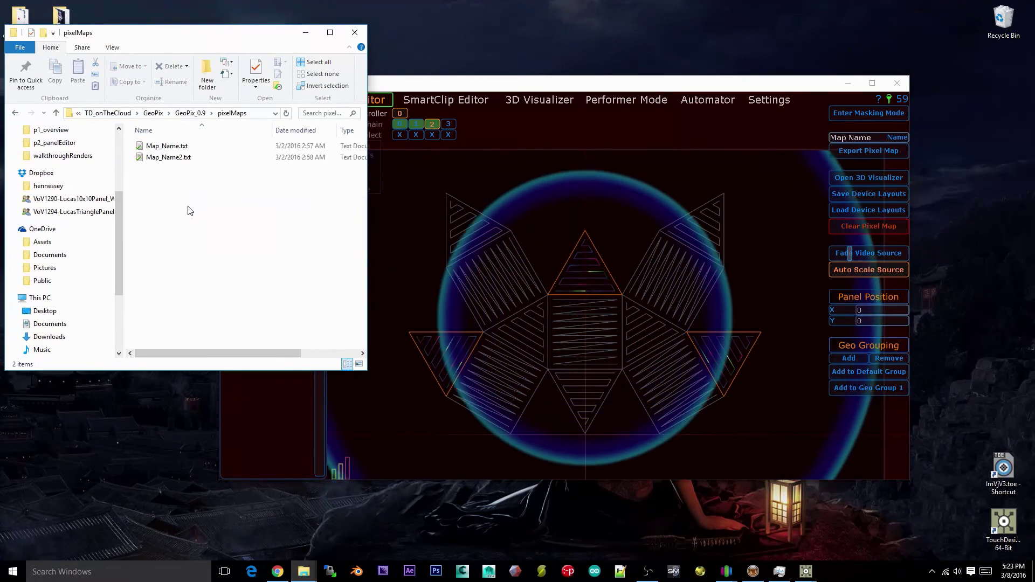
pyautogui.click(185, 157)
pyautogui.click(785, 102)
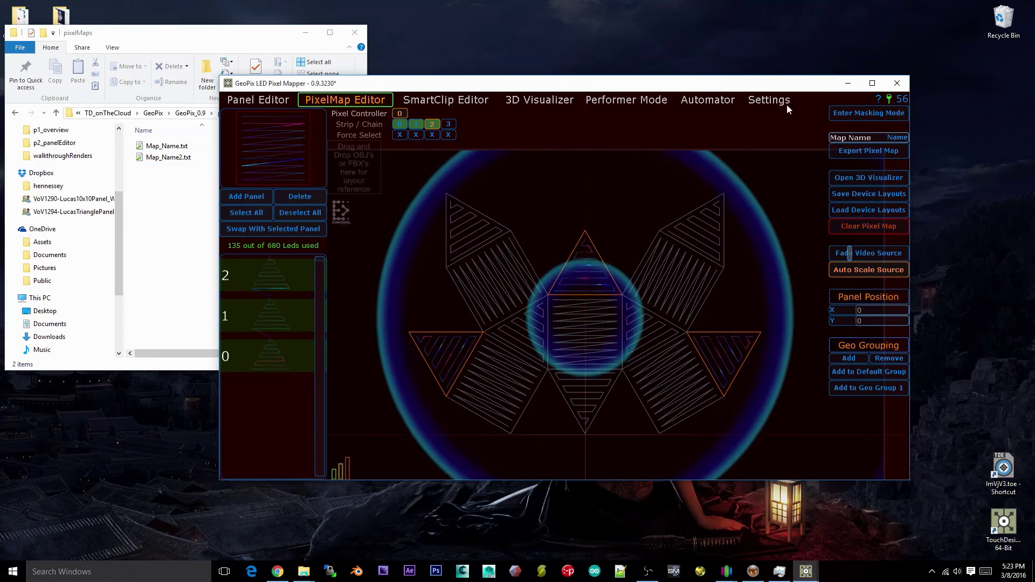
# Step: View the Pixel Maps Folder path in the general settings and return to the PixelMap Editor
pyautogui.click(785, 103)
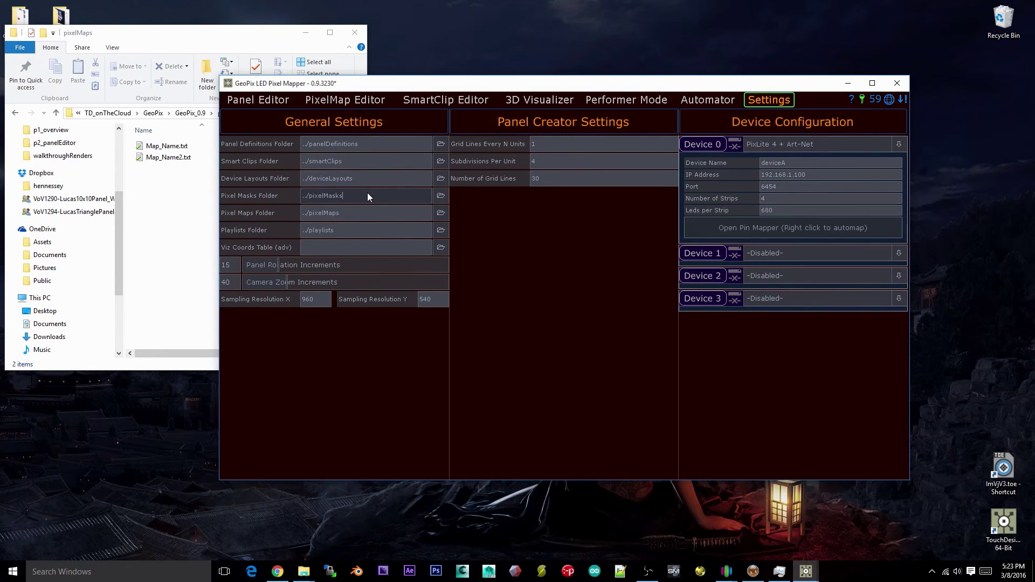
pyautogui.click(357, 214)
pyautogui.doubleClick(357, 211)
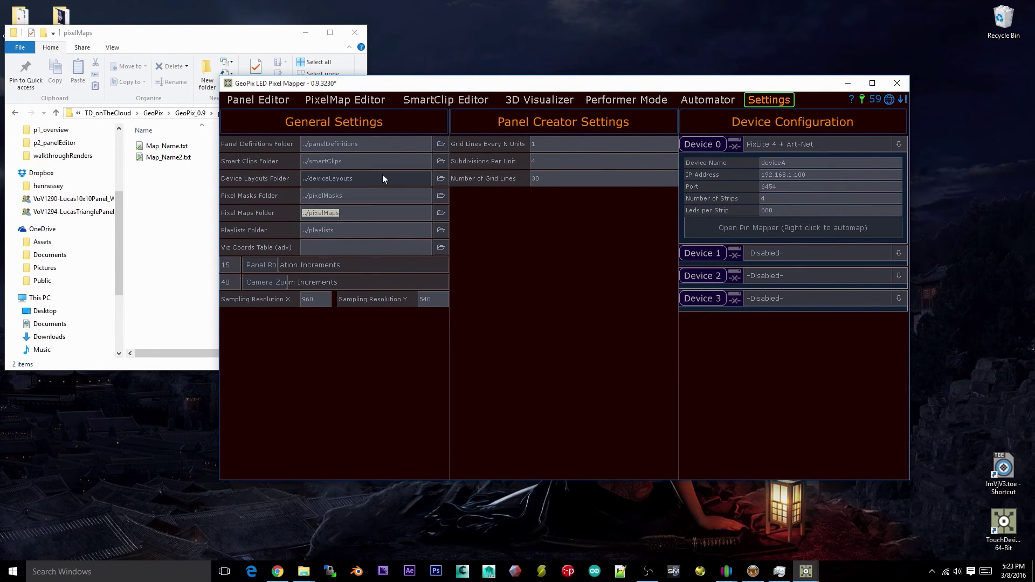
pyautogui.click(351, 102)
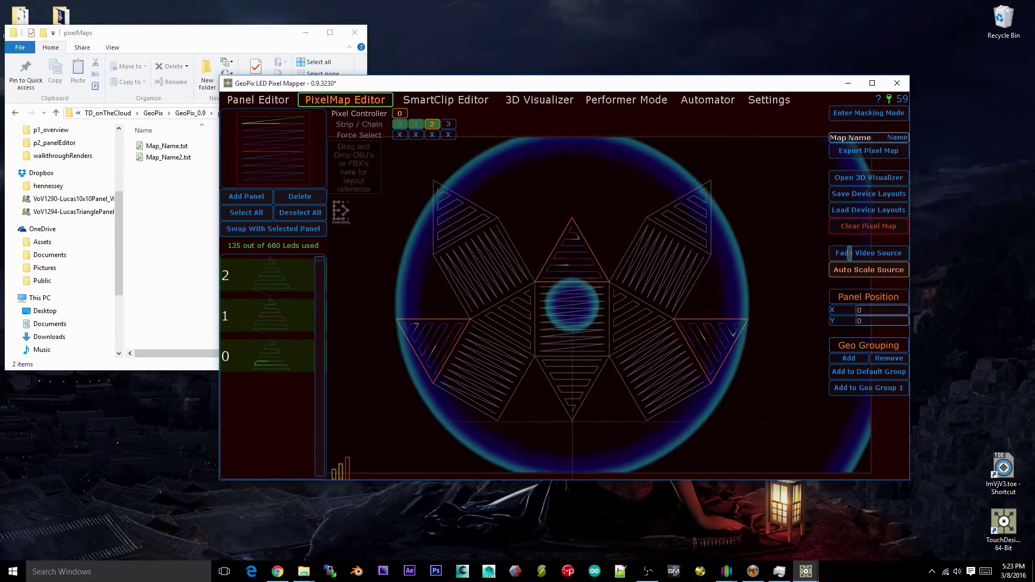
# Step: Enter masking mode and marquee-select pixels on each wing, finishing with the upper tips of both wings
pyautogui.click(869, 112)
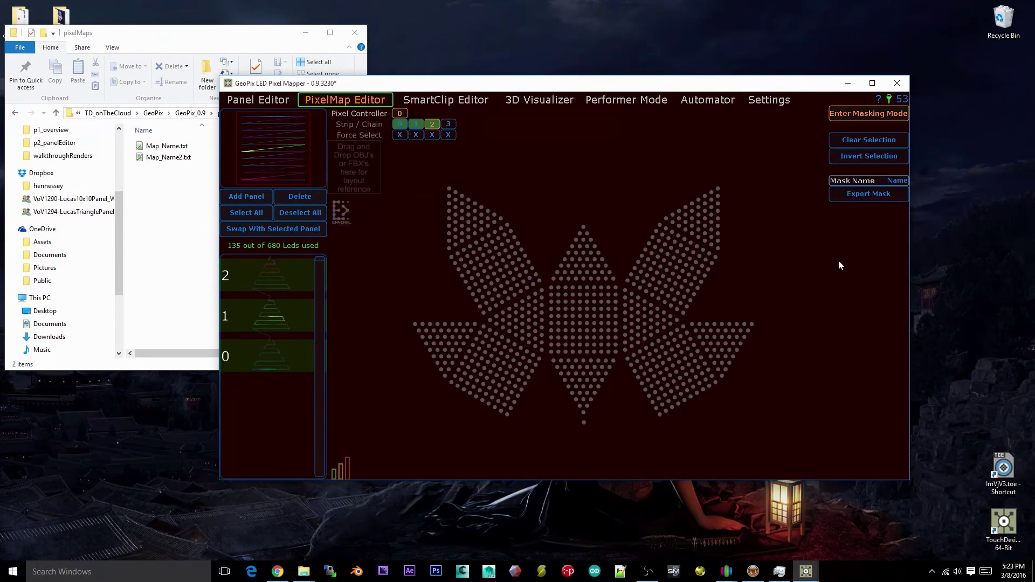
pyautogui.moveTo(627, 248); pyautogui.dragTo(650, 227, button='middle')
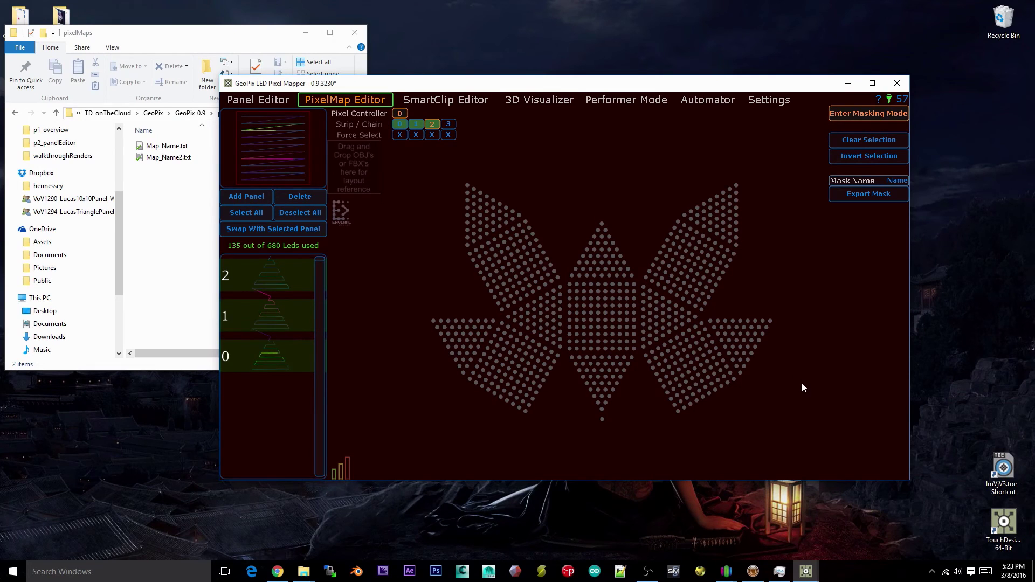
pyautogui.moveTo(640, 232); pyautogui.dragTo(744, 378)
pyautogui.moveTo(426, 216); pyautogui.dragTo(539, 383)
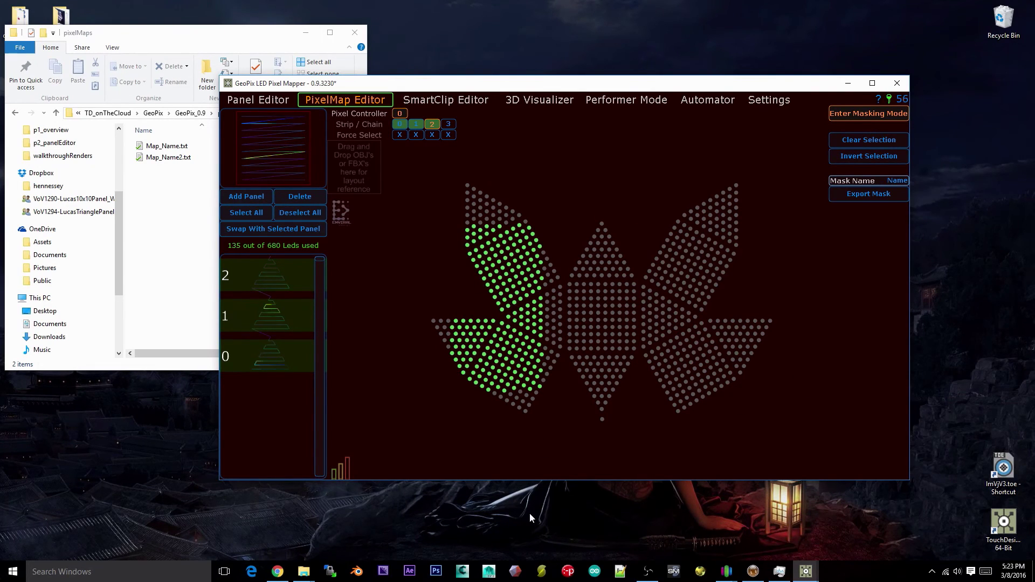
pyautogui.moveTo(416, 166); pyautogui.dragTo(807, 192)
pyautogui.moveTo(565, 309); pyautogui.dragTo(591, 299, button='middle')
pyautogui.moveTo(616, 263); pyautogui.dragTo(590, 257, button='middle')
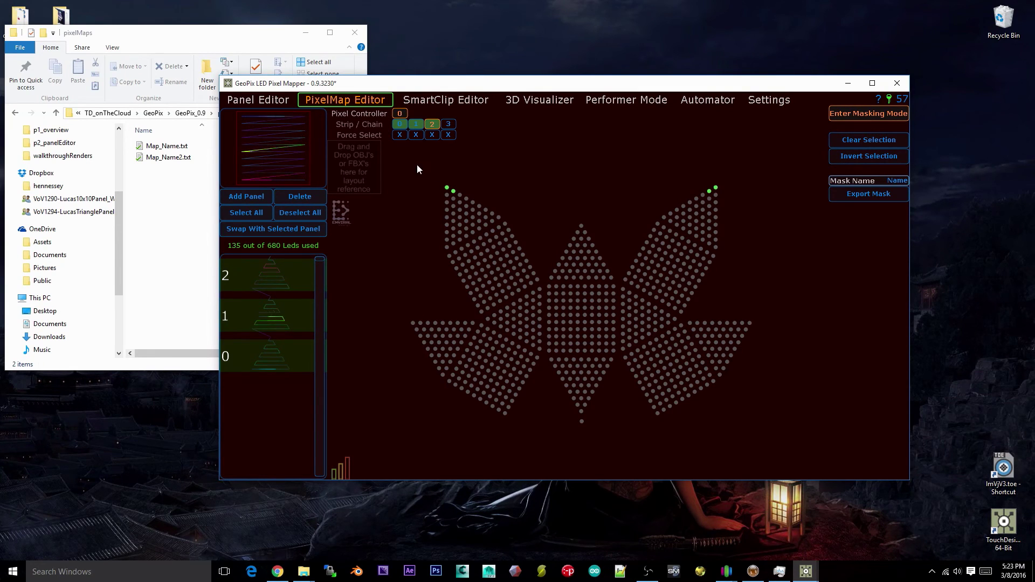
# Step: Add the edge pixels of the upper-left triangular panel to the selection, try larger marquees around it, and clear the selection
pyautogui.scroll(3, 480, 237)
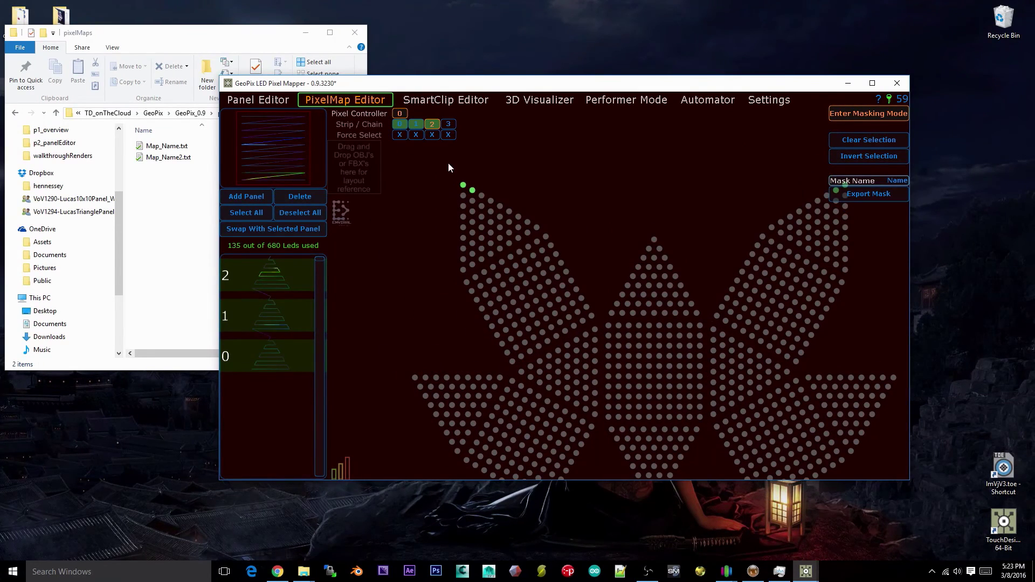
pyautogui.moveTo(448, 166); pyautogui.dragTo(470, 188)
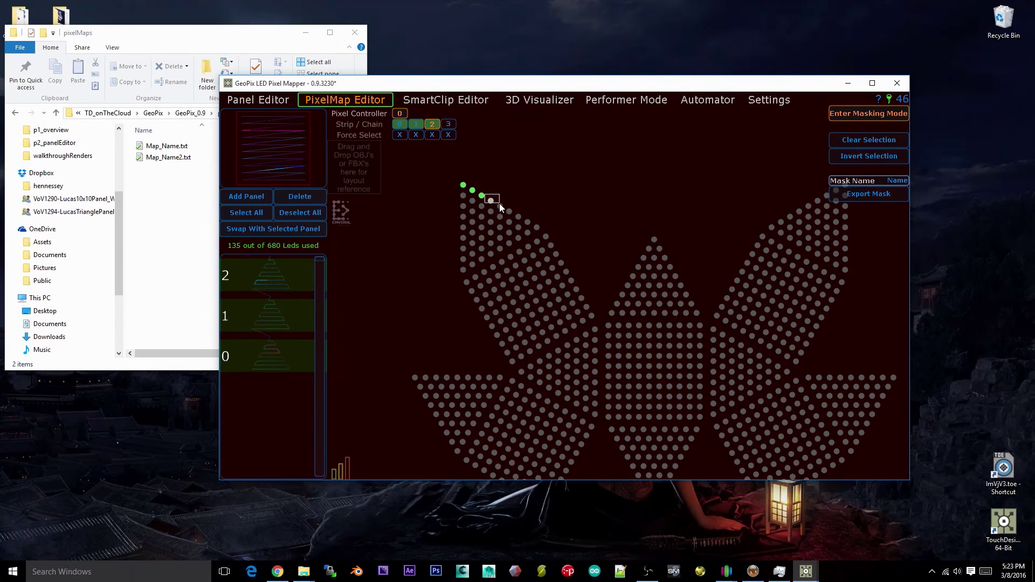
pyautogui.moveTo(483, 214)
pyautogui.mouseDown()
pyautogui.moveTo(502, 221)
pyautogui.moveTo(521, 211)
pyautogui.moveTo(550, 230)
pyautogui.mouseUp()
pyautogui.moveTo(445, 180)
pyautogui.mouseDown()
pyautogui.moveTo(465, 238)
pyautogui.moveTo(464, 278)
pyautogui.moveTo(497, 256)
pyautogui.mouseUp()
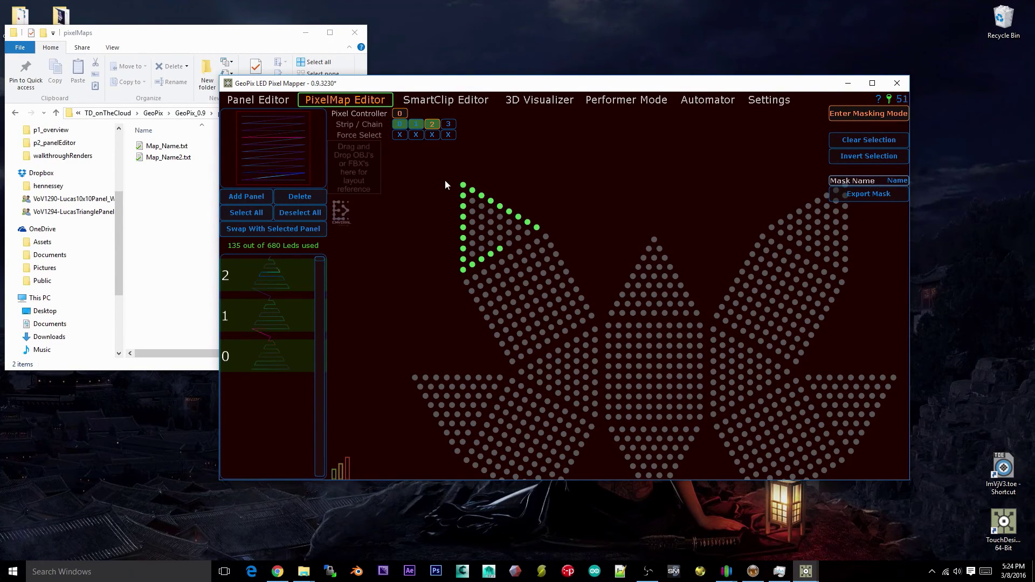
pyautogui.moveTo(445, 179); pyautogui.dragTo(558, 267)
pyautogui.moveTo(494, 265)
pyautogui.mouseDown()
pyautogui.moveTo(549, 322)
pyautogui.moveTo(585, 390)
pyautogui.mouseUp()
pyautogui.click(519, 216)
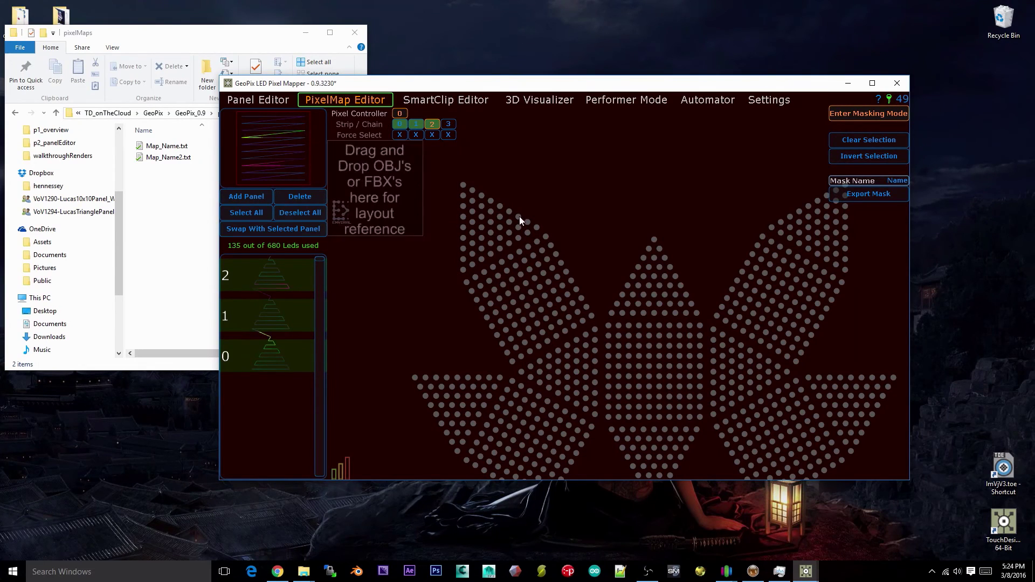
# Step: Select the whole centre column of pixels and subtract the square, keeping only the triangles above and below it
pyautogui.moveTo(596, 205); pyautogui.dragTo(681, 463)
pyautogui.scroll(-3, 601, 205)
pyautogui.moveTo(601, 205); pyautogui.dragTo(656, 418)
pyautogui.scroll(3, 656, 419)
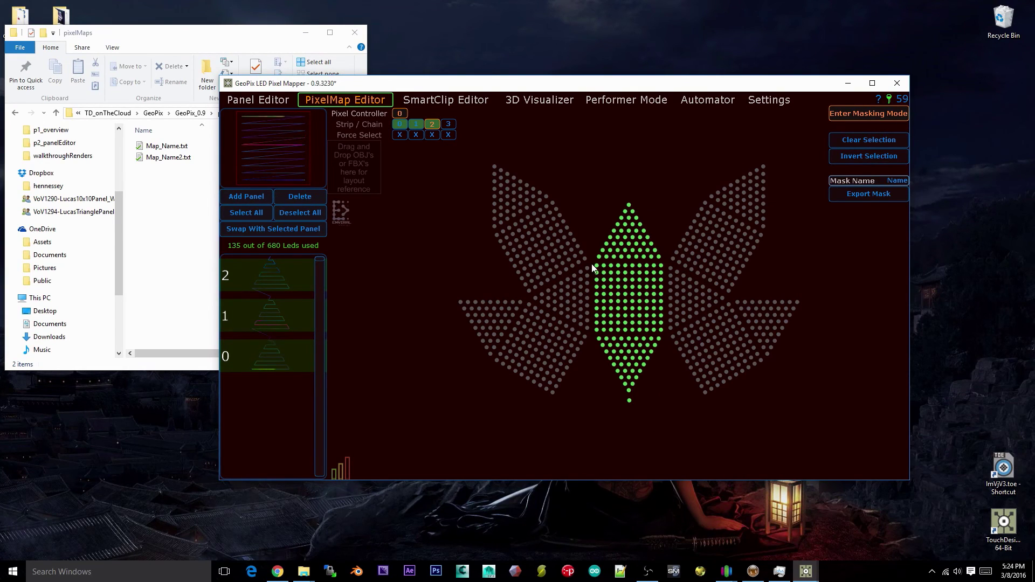
pyautogui.moveTo(592, 268); pyautogui.dragTo(665, 334)
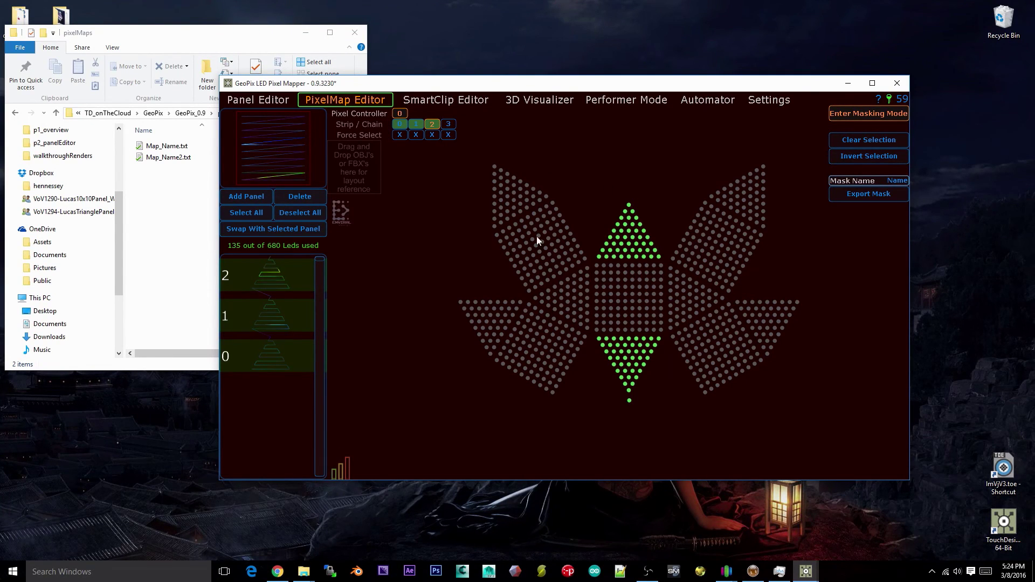
# Step: Try further marquee selections across the wings and the centre, and clear the selected pixels
pyautogui.moveTo(710, 201); pyautogui.dragTo(666, 343)
pyautogui.moveTo(442, 219); pyautogui.dragTo(518, 358)
pyautogui.moveTo(494, 273); pyautogui.dragTo(666, 345)
pyautogui.click(555, 299)
# Step: Marquee-select the rows below the centre square, build a combined selection of strips across both wings, and clear it
pyautogui.scroll(5, 654, 240)
pyautogui.scroll(-5, 659, 236)
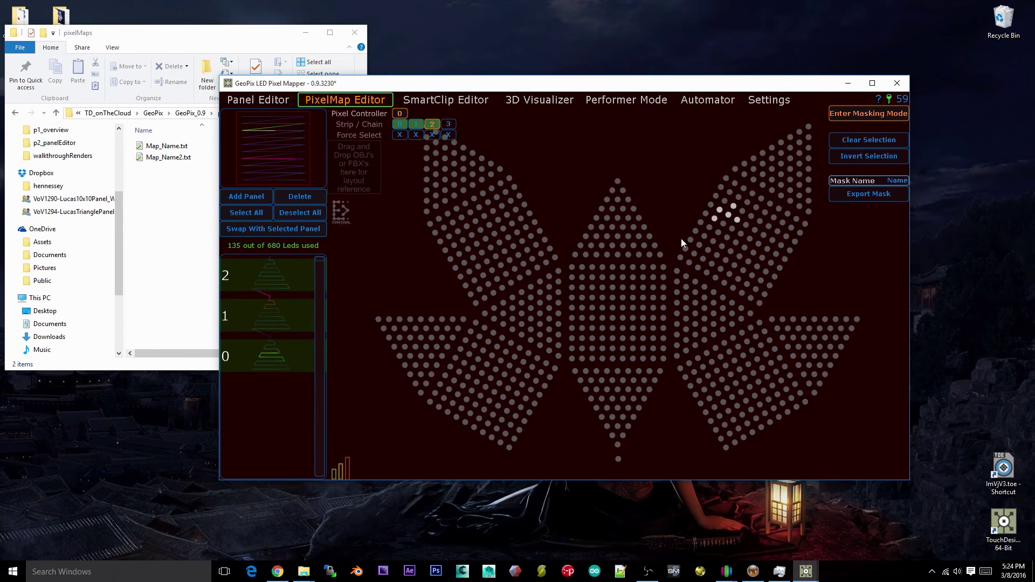
pyautogui.scroll(2, 681, 239)
pyautogui.moveTo(503, 364); pyautogui.dragTo(547, 277, button='middle')
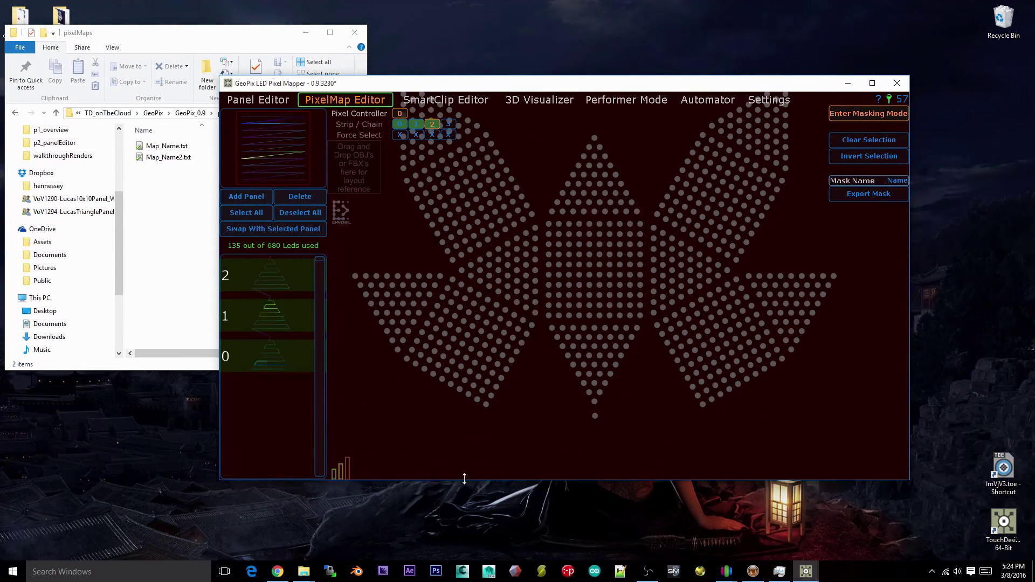
pyautogui.moveTo(543, 317); pyautogui.dragTo(684, 353)
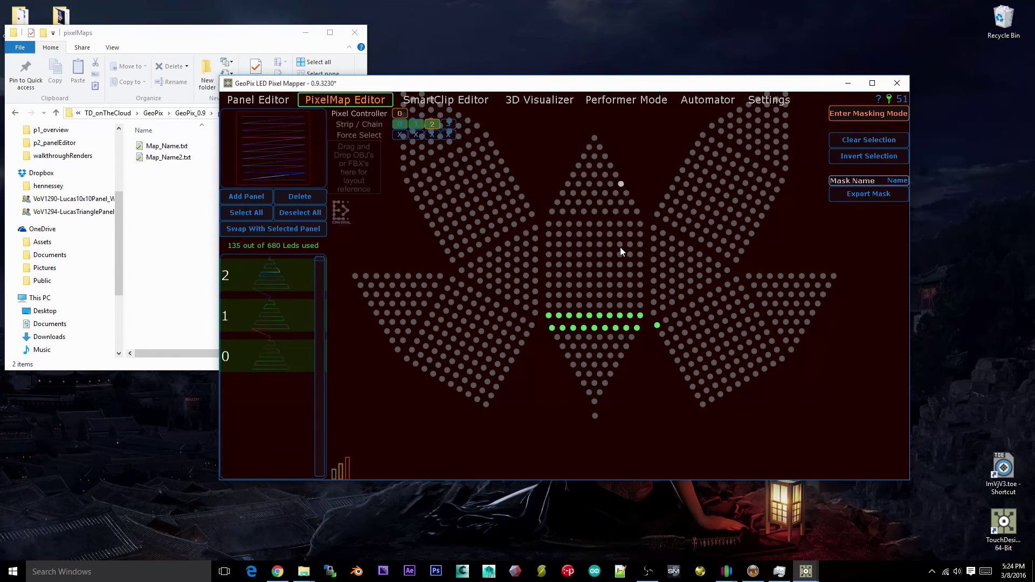
pyautogui.moveTo(646, 189); pyautogui.dragTo(671, 347)
pyautogui.keyDown('shift'); pyautogui.moveTo(719, 142); pyautogui.dragTo(739, 365); pyautogui.keyUp('shift')
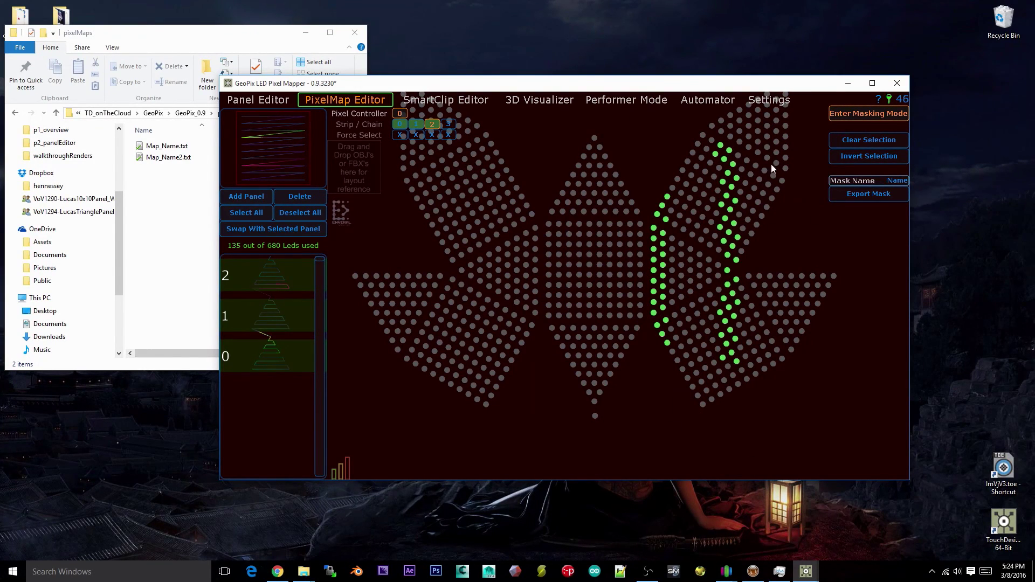
pyautogui.keyDown('shift'); pyautogui.moveTo(774, 145); pyautogui.dragTo(825, 472); pyautogui.keyUp('shift')
pyautogui.keyDown('shift'); pyautogui.moveTo(507, 205); pyautogui.dragTo(402, 271); pyautogui.keyUp('shift')
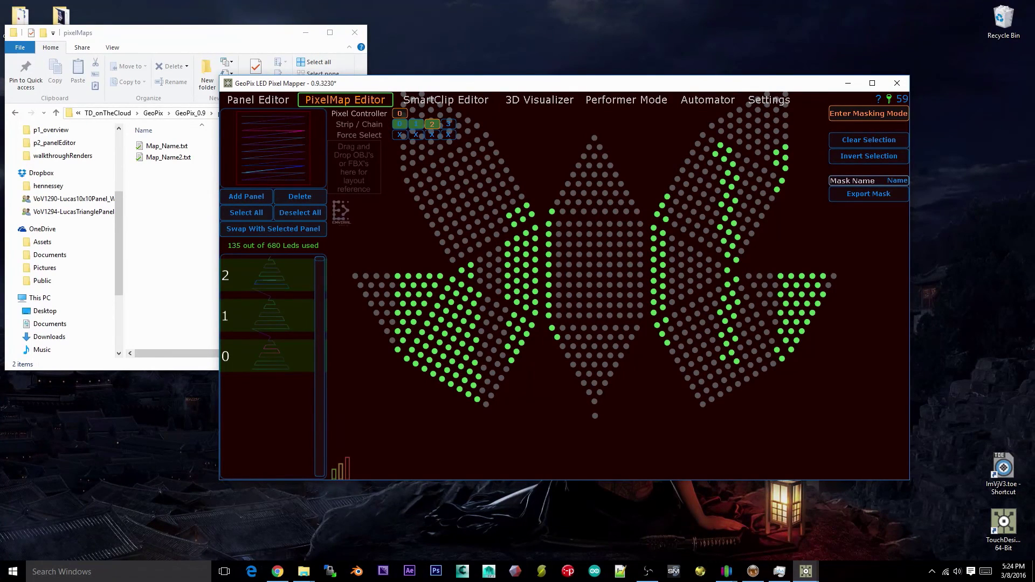
pyautogui.click(666, 185)
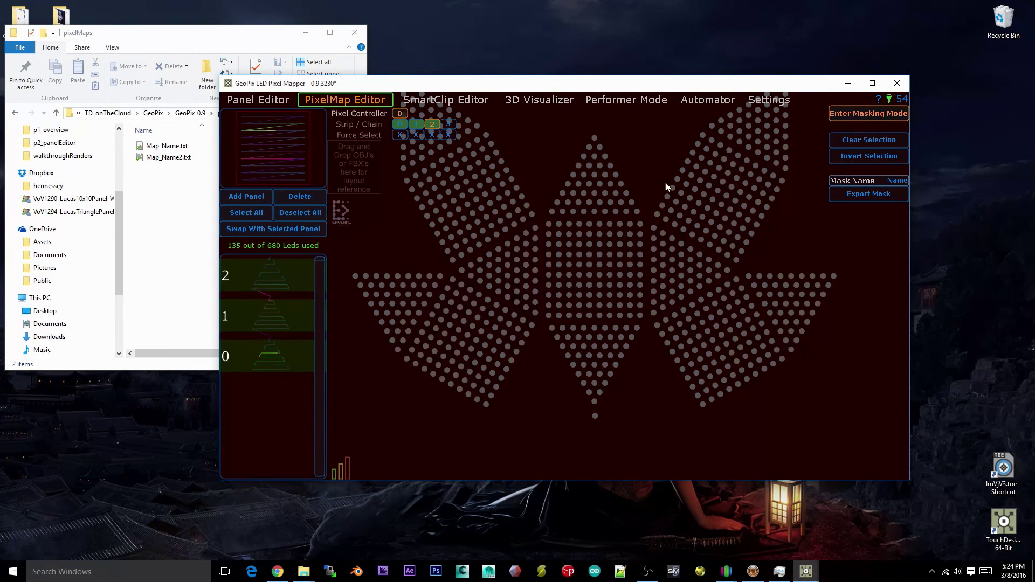
# Step: Select pixels on the left wing's inner and lower parts and the adjoining centre area, and invert the selection
pyautogui.moveTo(646, 207); pyautogui.dragTo(662, 234, button='middle')
pyautogui.scroll(-4, 663, 239)
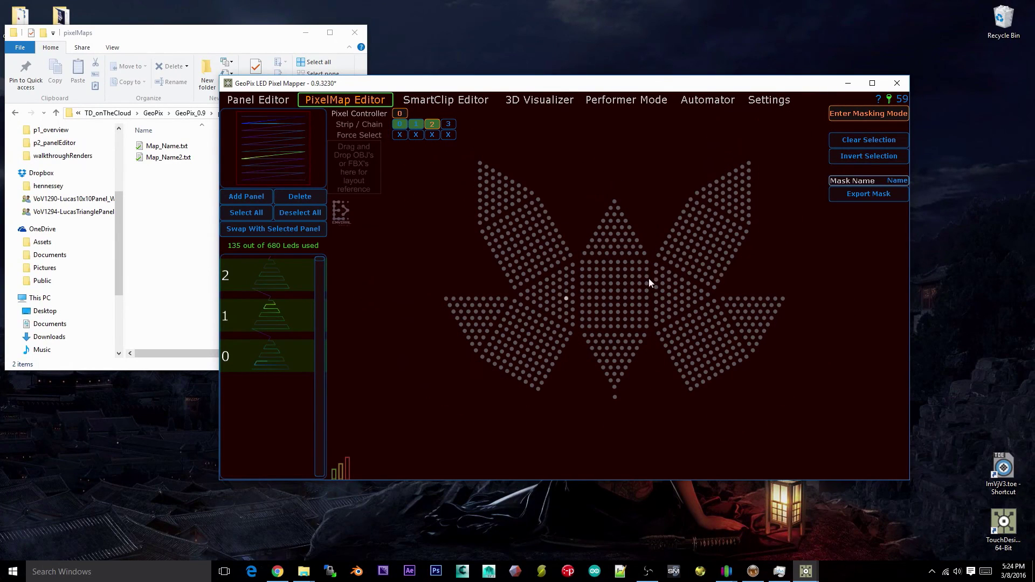
pyautogui.moveTo(655, 270); pyautogui.dragTo(647, 283, button='middle')
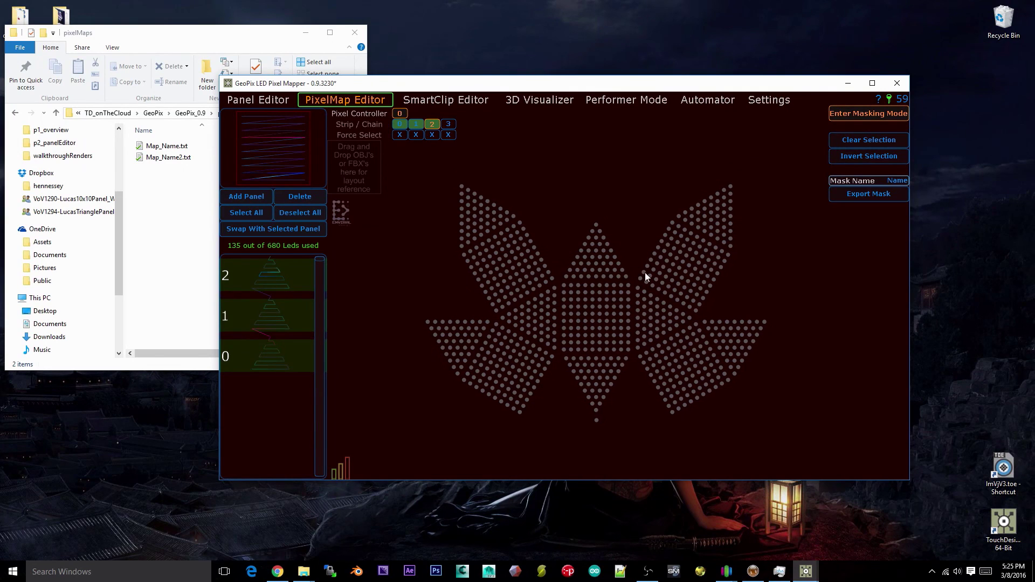
pyautogui.scroll(2, 551, 329)
pyautogui.scroll(-2, 514, 325)
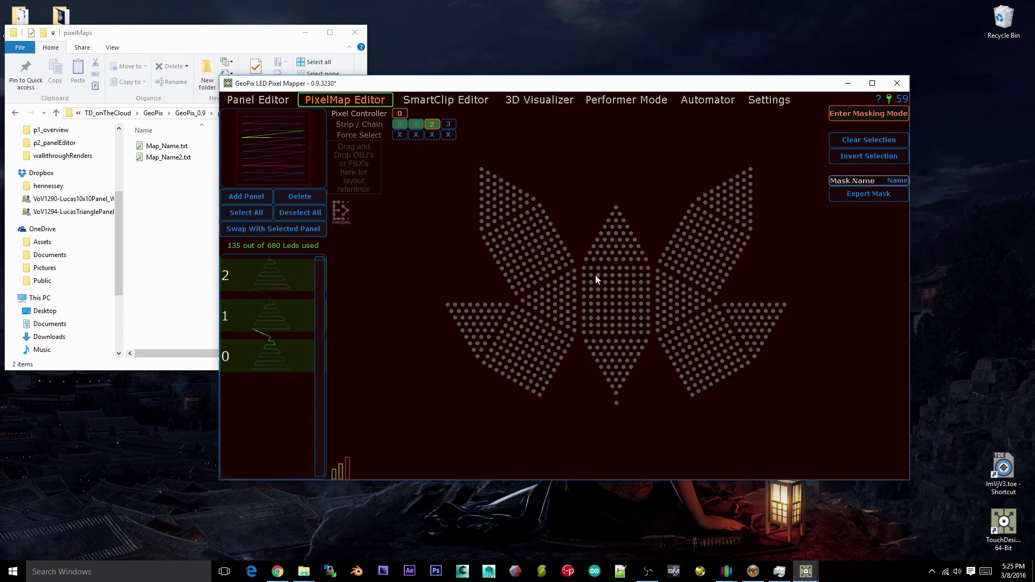
pyautogui.scroll(2, 595, 275)
pyautogui.scroll(-2, 636, 274)
pyautogui.moveTo(531, 241); pyautogui.dragTo(616, 313)
pyautogui.moveTo(440, 327); pyautogui.dragTo(592, 416)
pyautogui.click(868, 161)
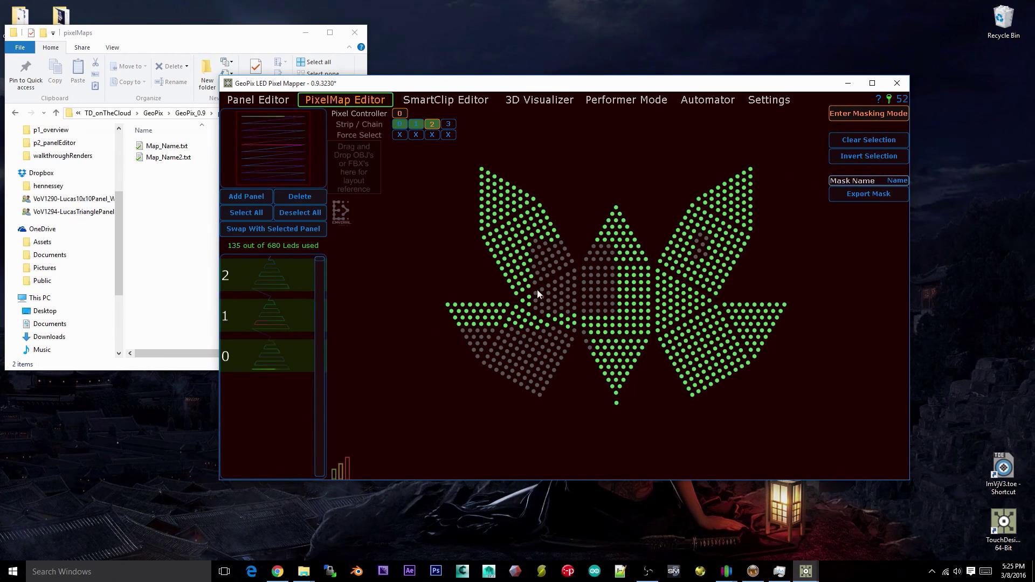
# Step: Select a block of pixels spanning the centre square and the inner right wing, and clear the selection
pyautogui.moveTo(624, 279); pyautogui.dragTo(714, 311)
pyautogui.moveTo(589, 278); pyautogui.dragTo(702, 348)
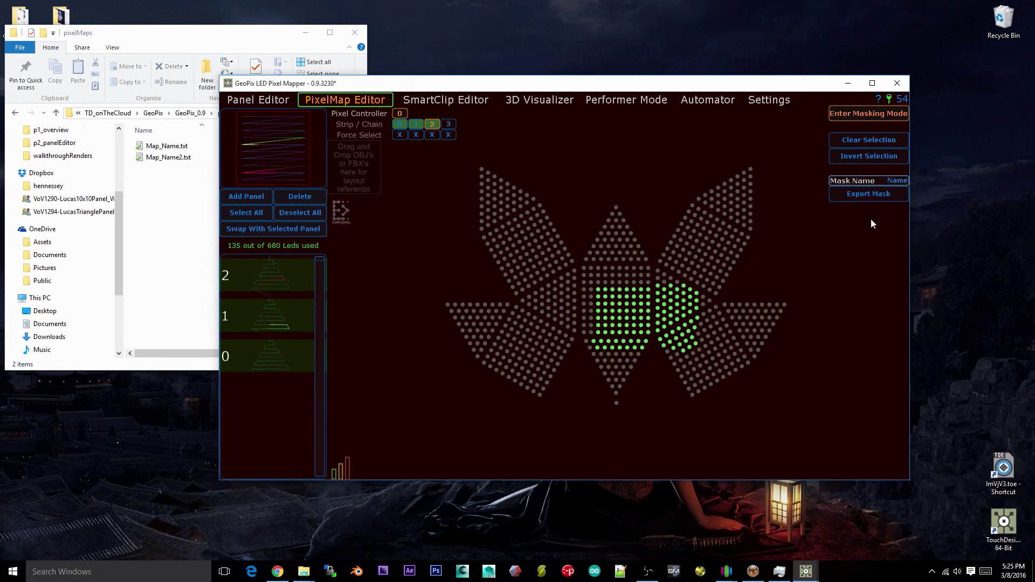
pyautogui.click(869, 141)
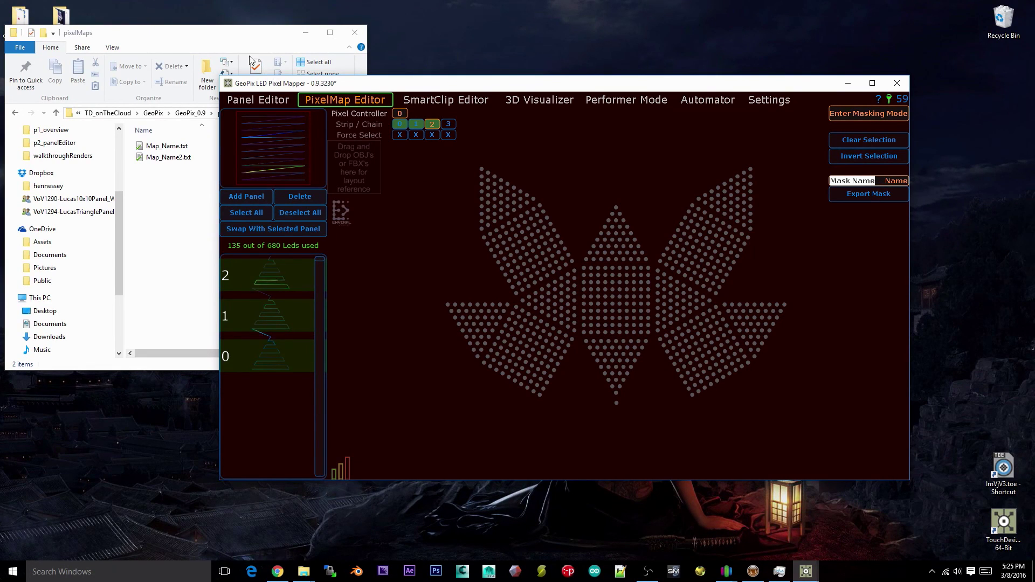
# Step: View GeoPix_0.9's pixelMasks folder in File Explorer and the Pixel Masks Folder path in the GeoPix settings, and return to the PixelMap Editor
pyautogui.click(215, 230)
pyautogui.click(191, 119)
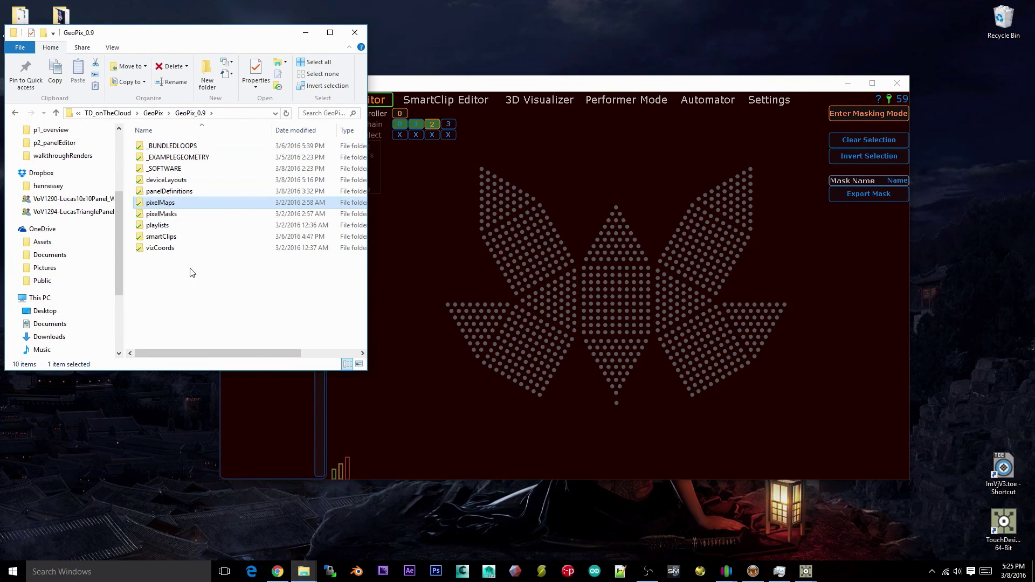
pyautogui.doubleClick(182, 219)
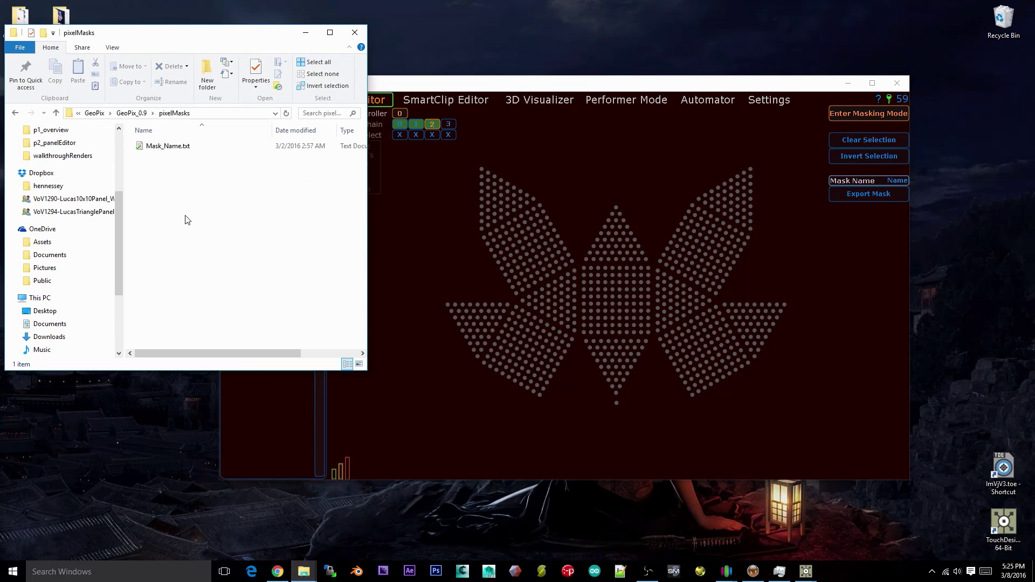
pyautogui.click(790, 100)
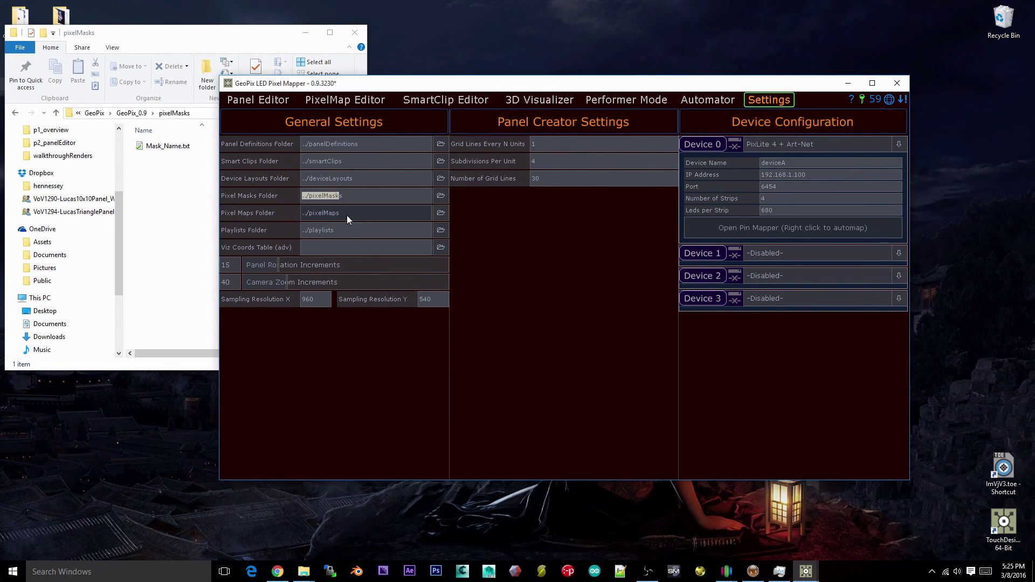
pyautogui.click(321, 101)
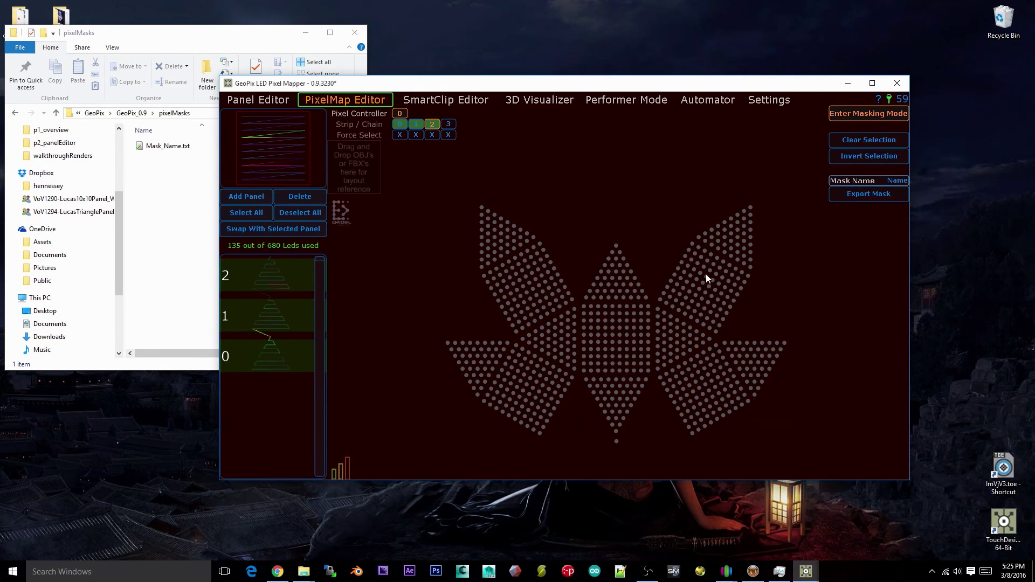
# Step: Leave masking mode, look through the PixelMap Editor help in its movable window, and close the help
pyautogui.click(873, 116)
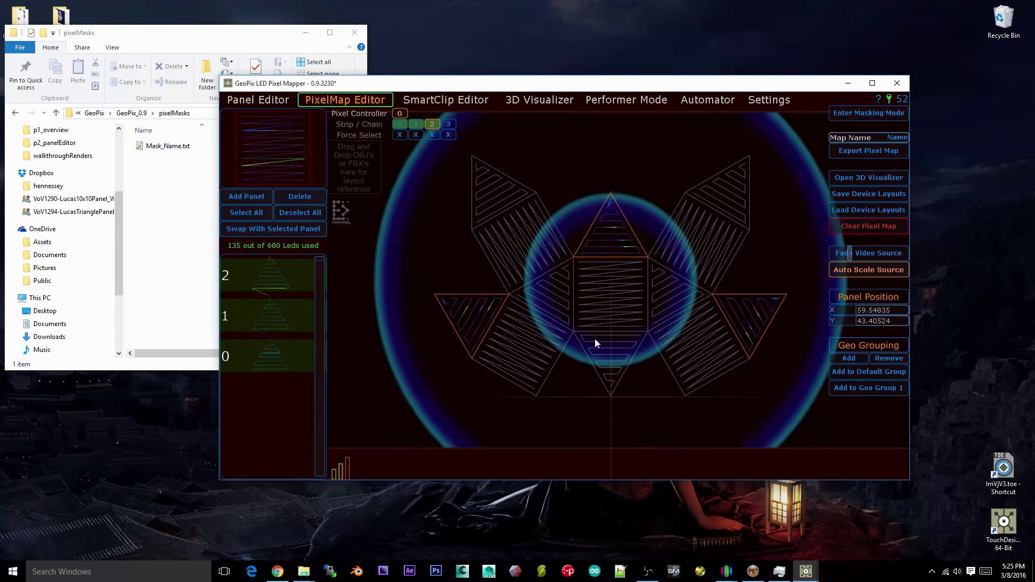
pyautogui.click(878, 98)
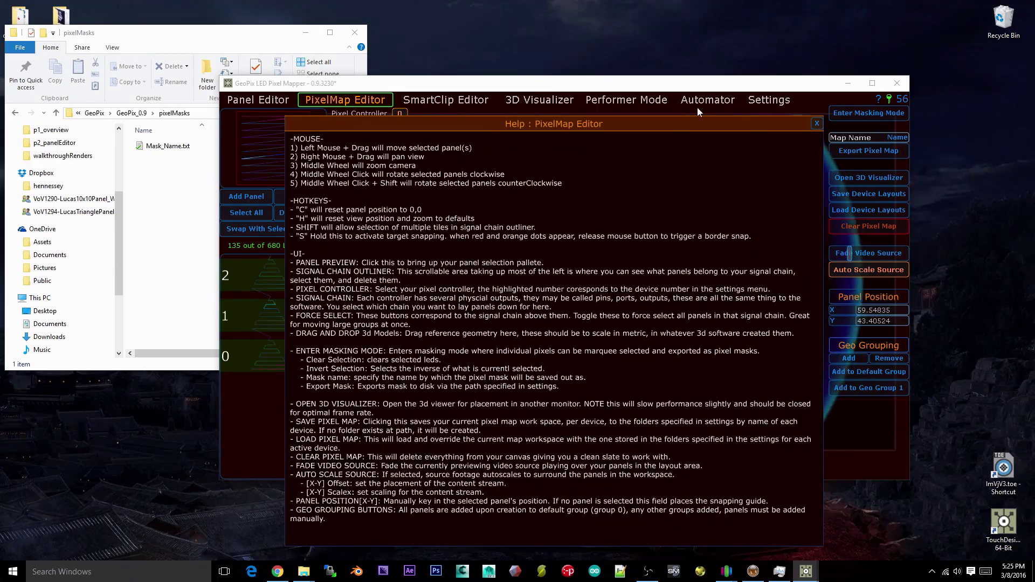
pyautogui.moveTo(688, 124); pyautogui.dragTo(500, 61)
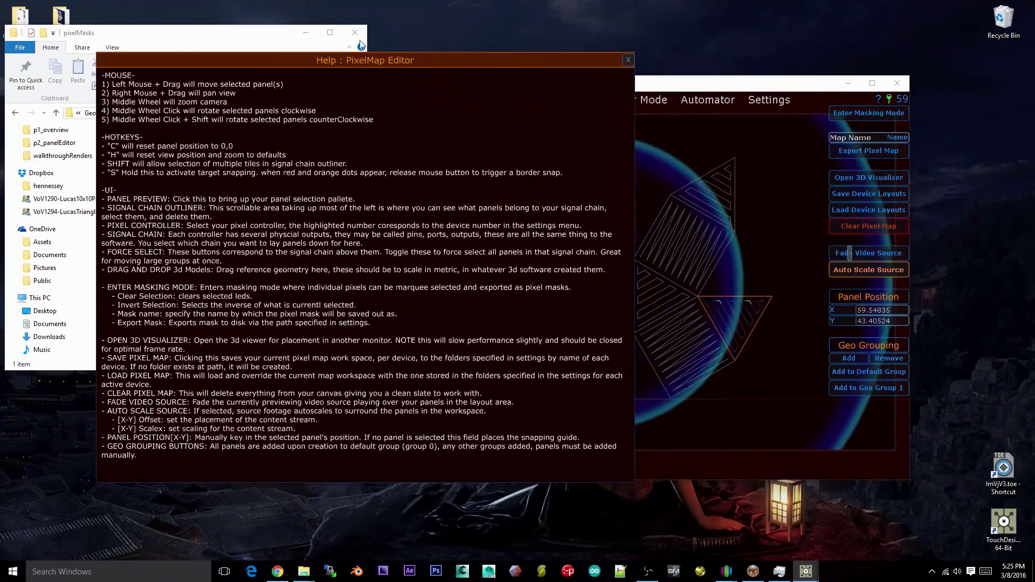
pyautogui.moveTo(371, 66); pyautogui.dragTo(1034, 160)
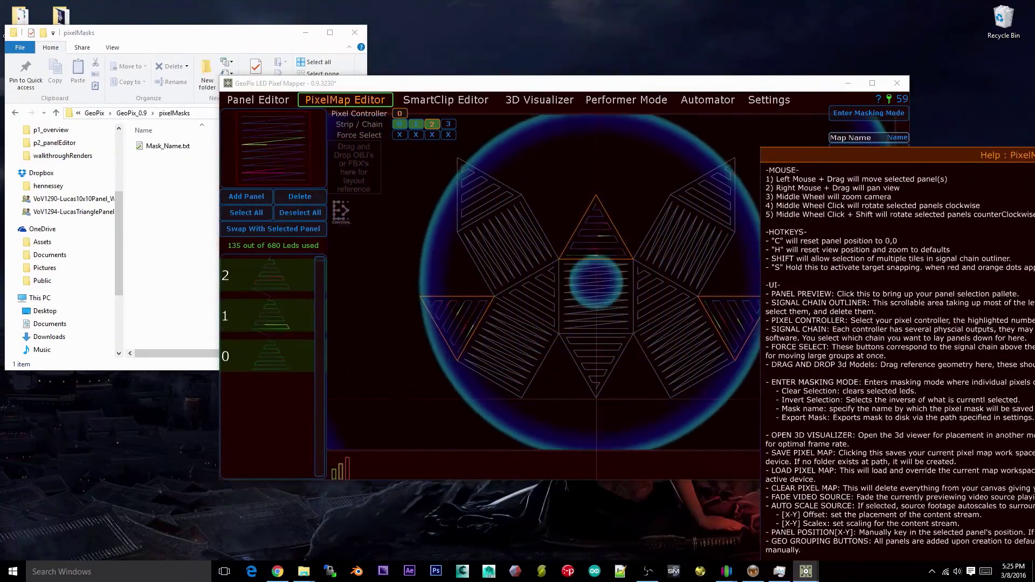
pyautogui.moveTo(876, 160); pyautogui.dragTo(469, 126)
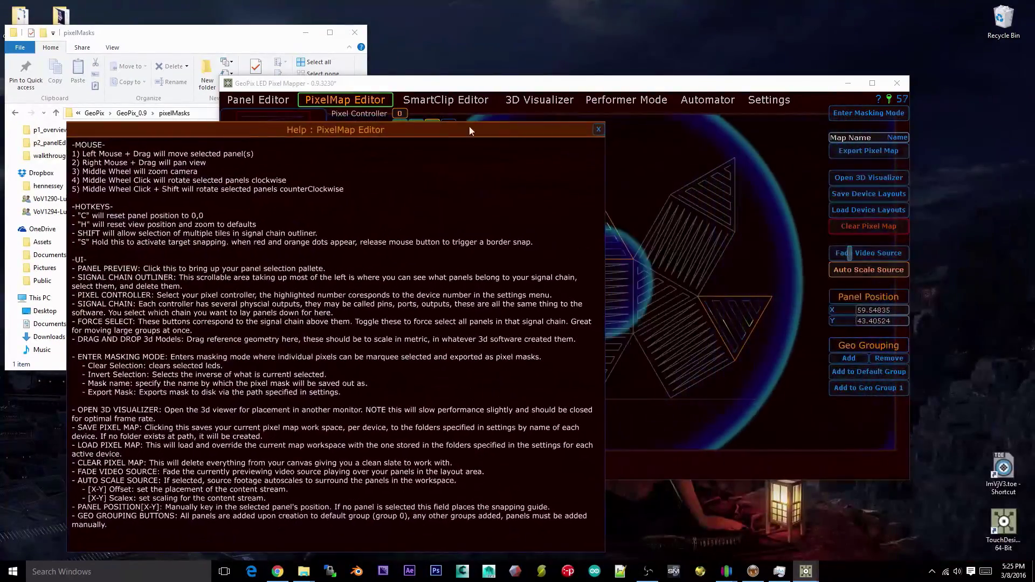
pyautogui.click(598, 129)
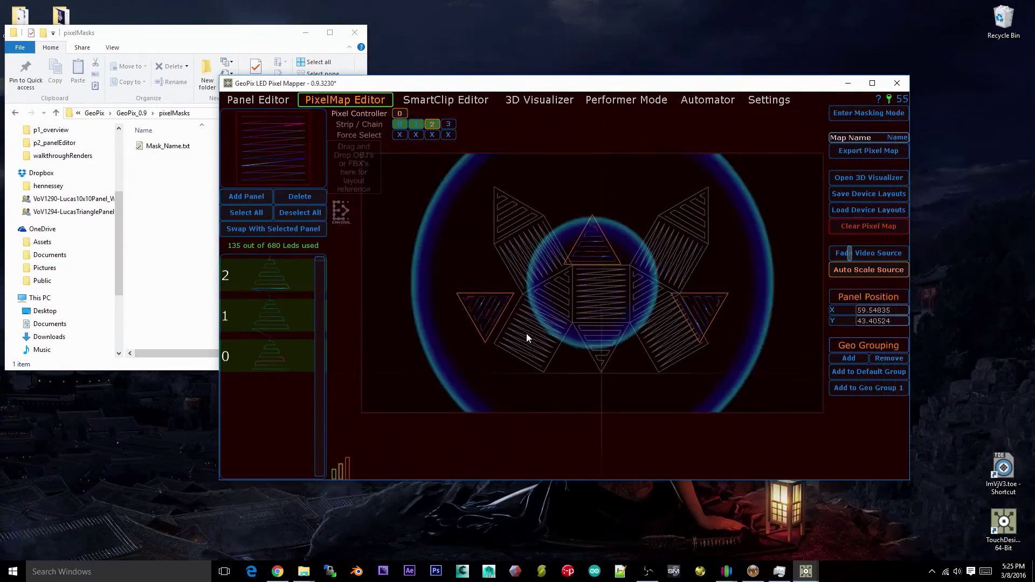
pyautogui.scroll(-2, 531, 337)
pyautogui.scroll(4, 577, 310)
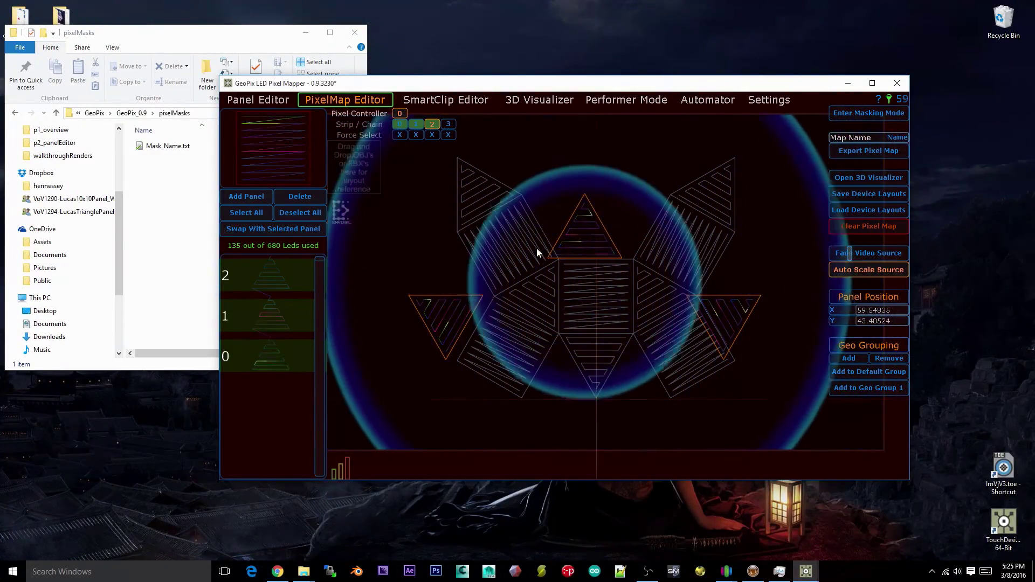